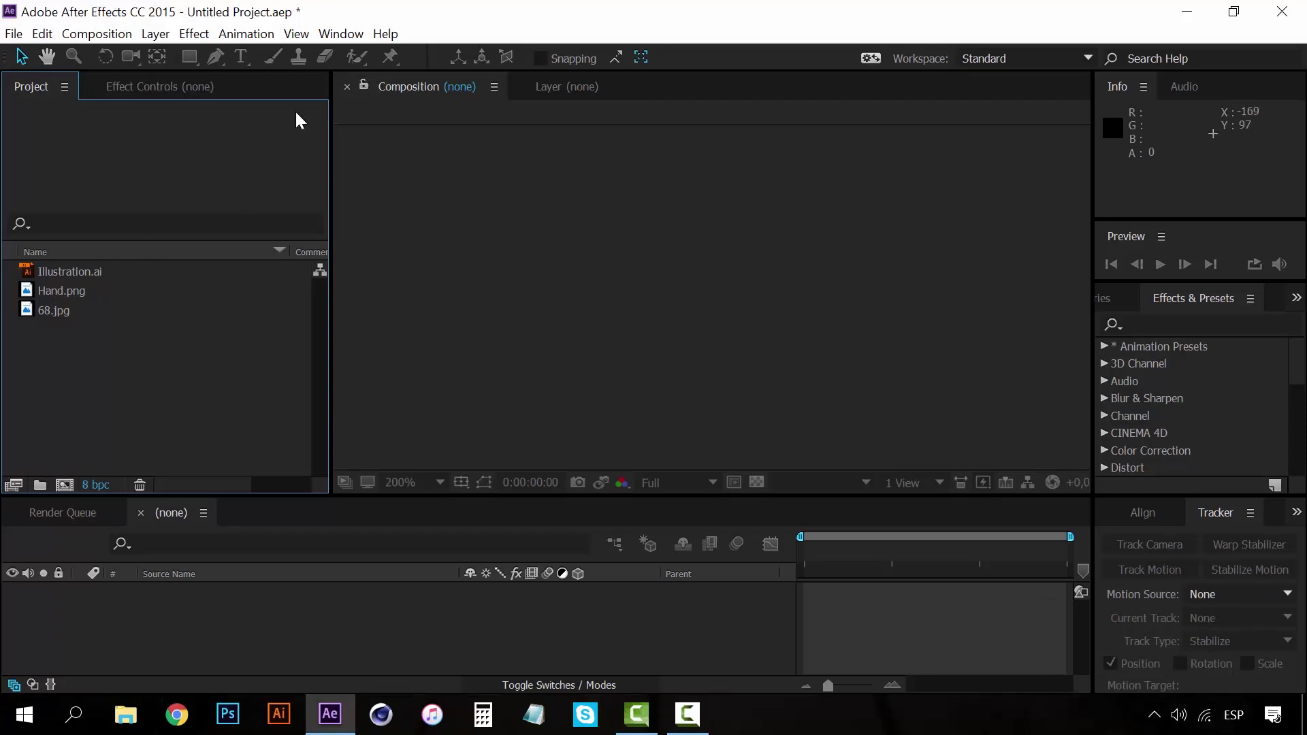
- Review the imported project footage: Illustration.ai, Hand.png and 68.jpg
click(92, 268)
shift+click(81, 308)
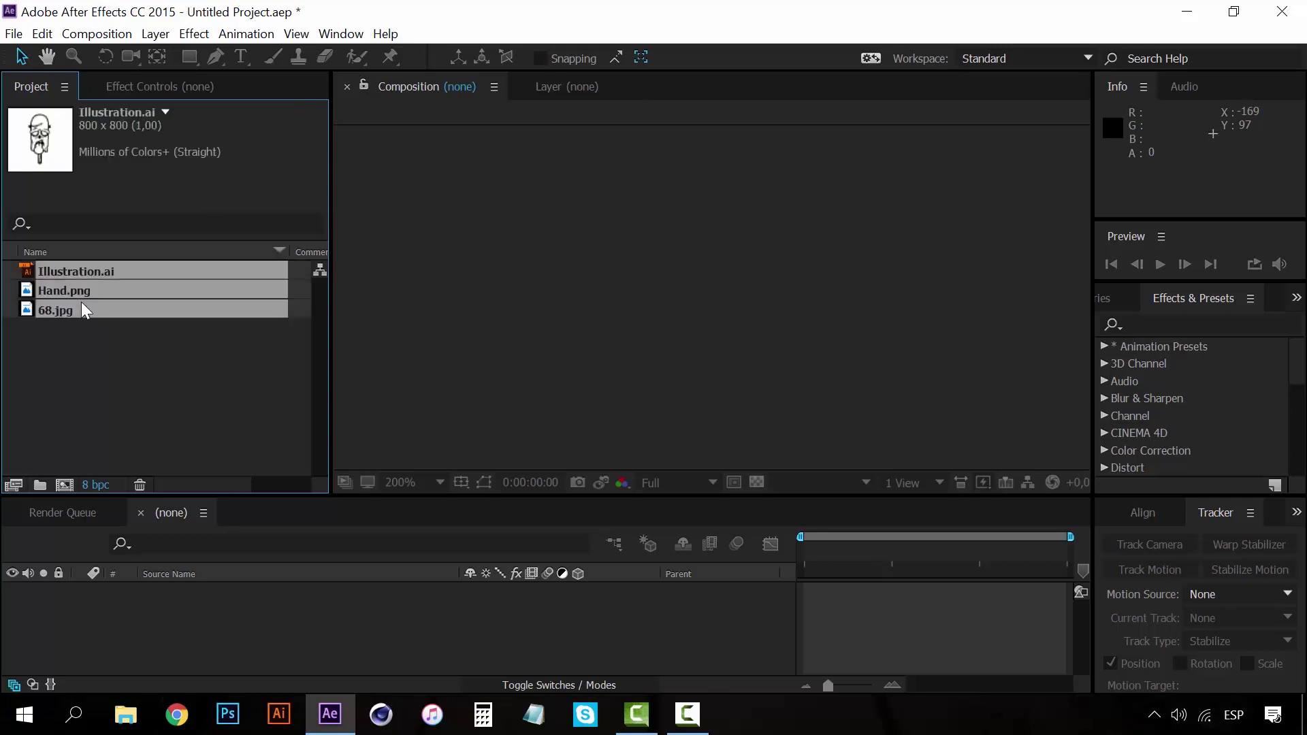
click(144, 365)
click(98, 277)
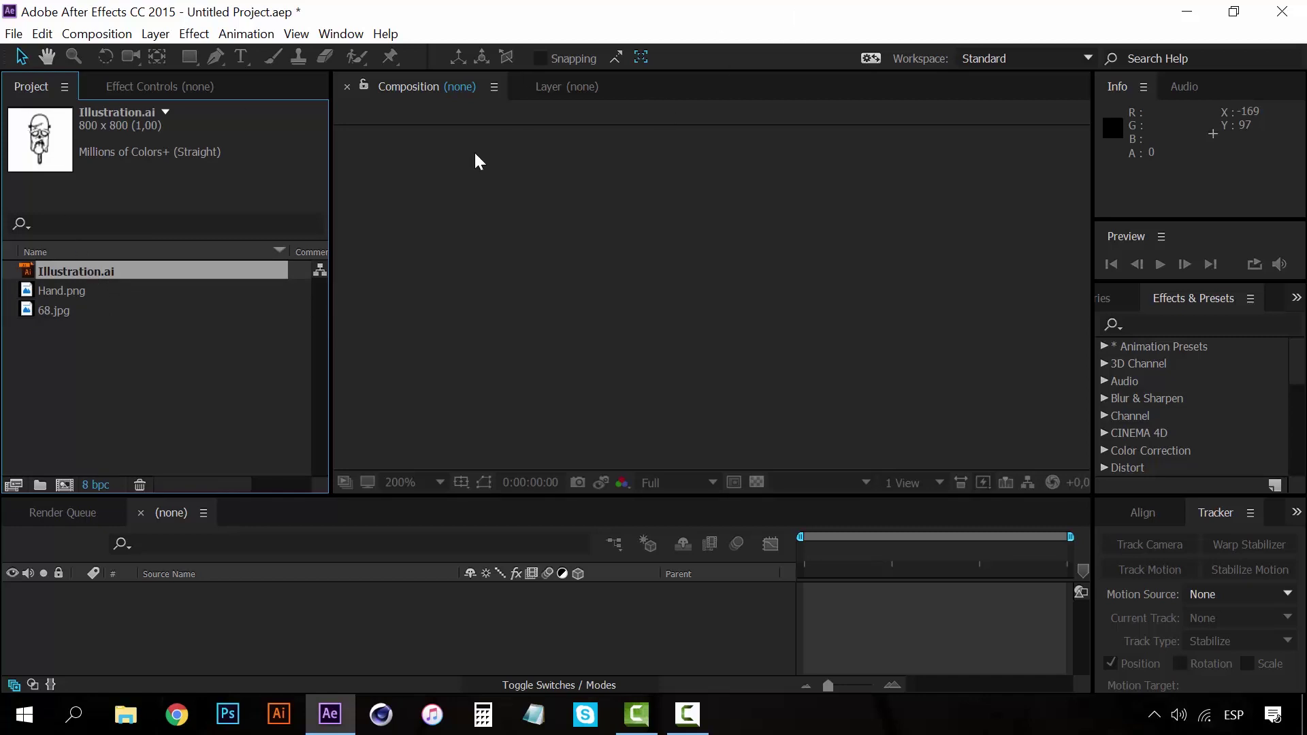
click(71, 291)
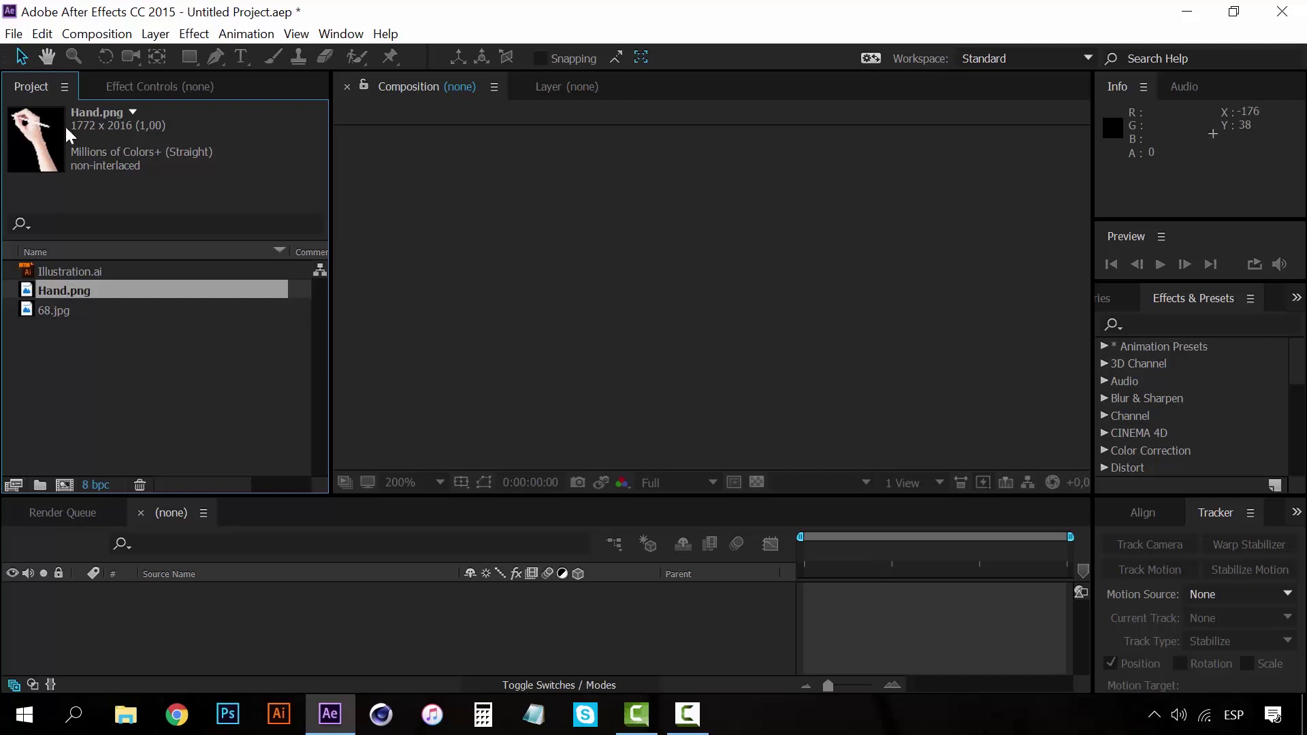
key(Down)
- Create a composition from Illustration.ai with the artwork as its only layer
click(91, 272)
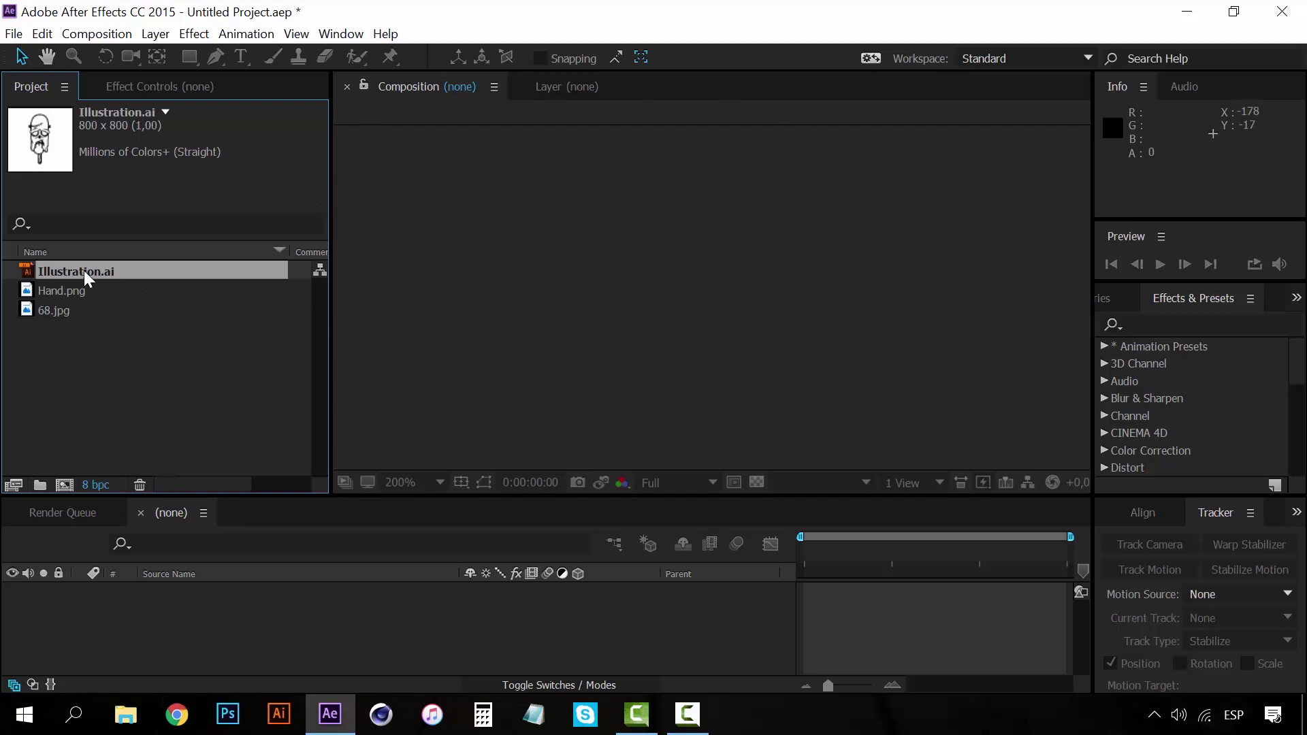
drag(84, 271, 191, 613)
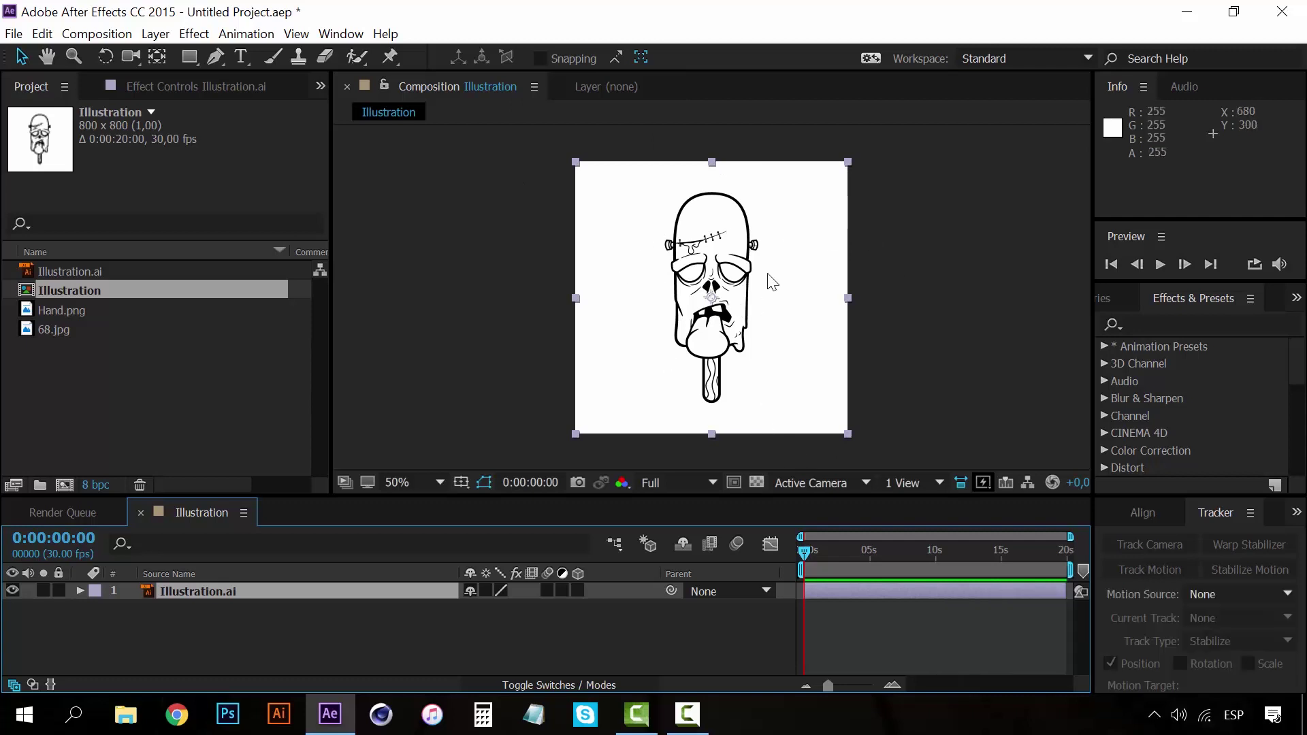
- Examine the illustration's black outlines up close, from the head down to the popsicle stick
scroll(769, 277, up, 1)
scroll(735, 292, down, 2)
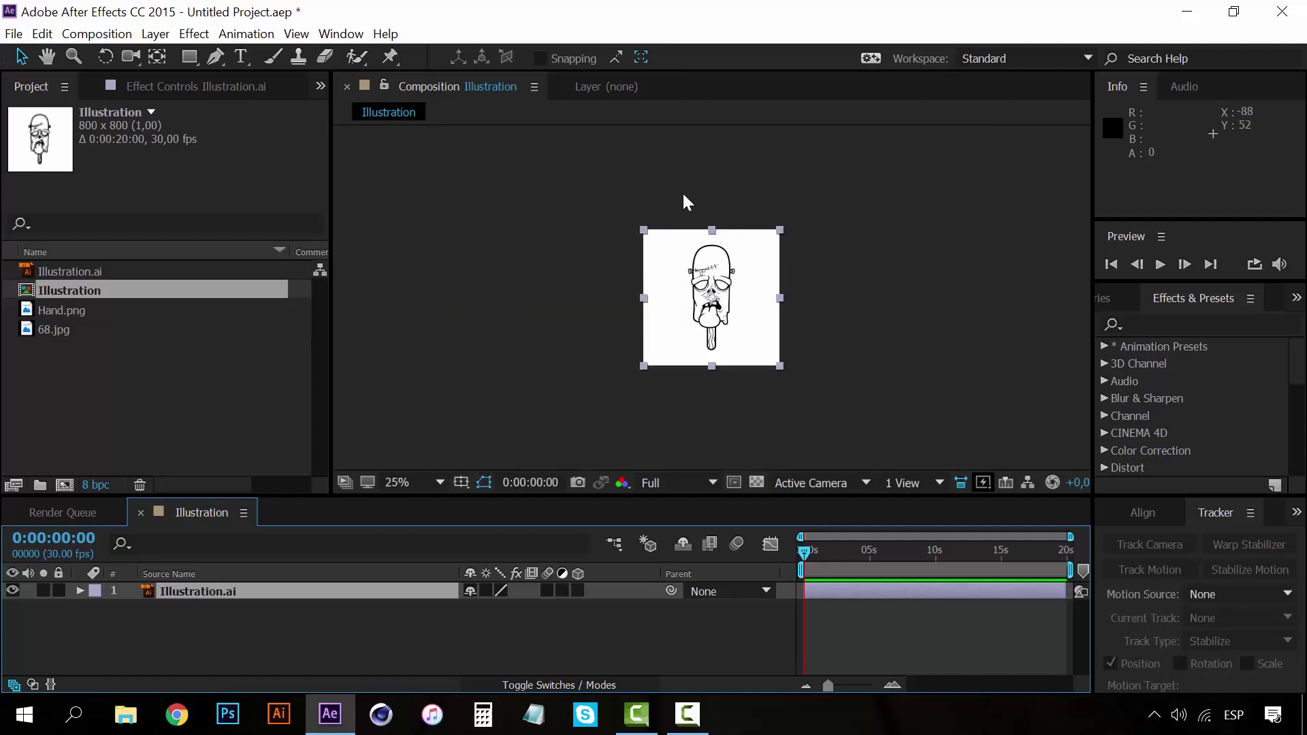
scroll(773, 306, up, 2)
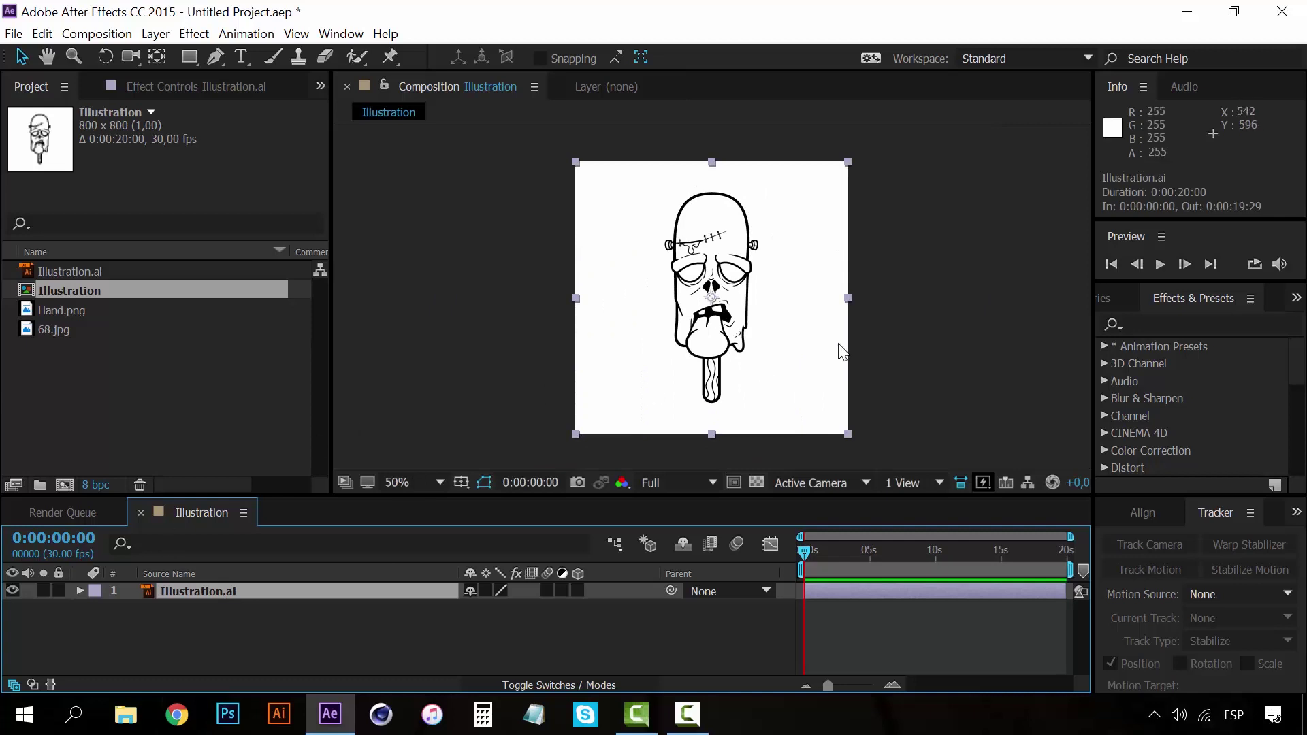
scroll(816, 354, up, 3)
scroll(755, 368, down, 2)
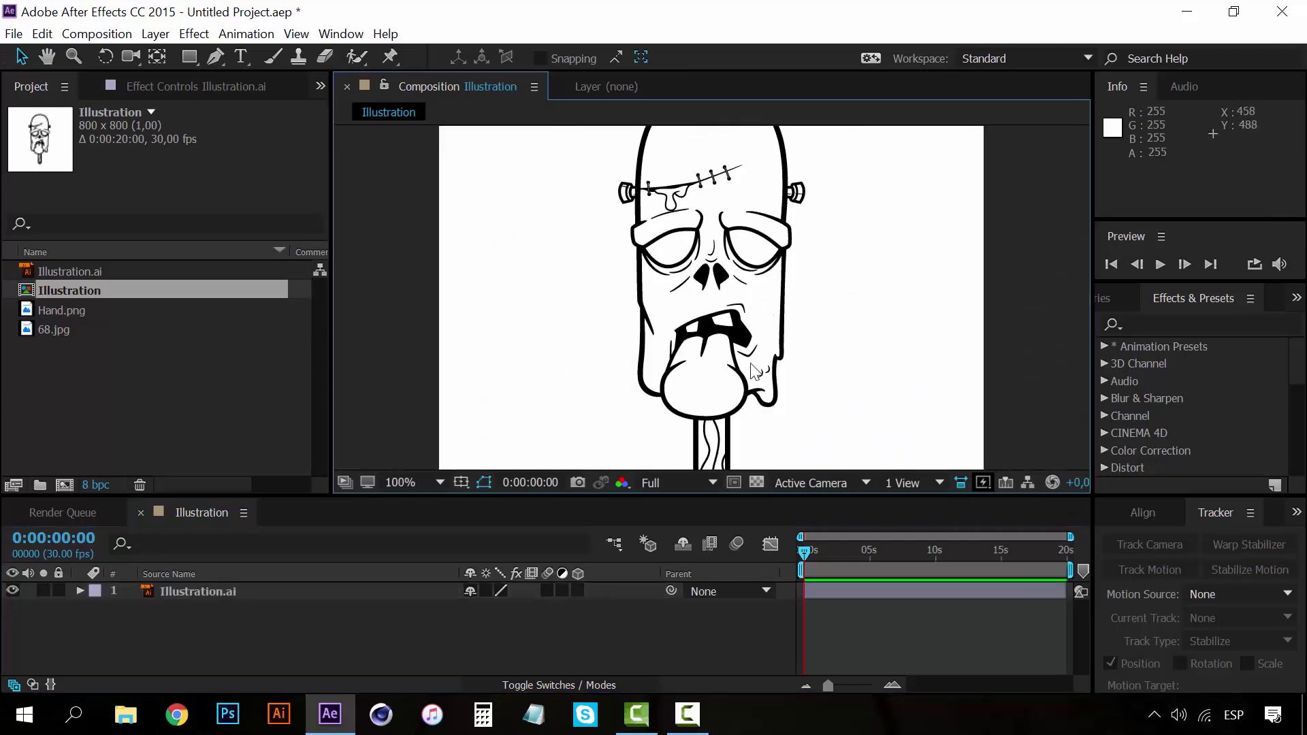
drag(840, 374, 747, 304)
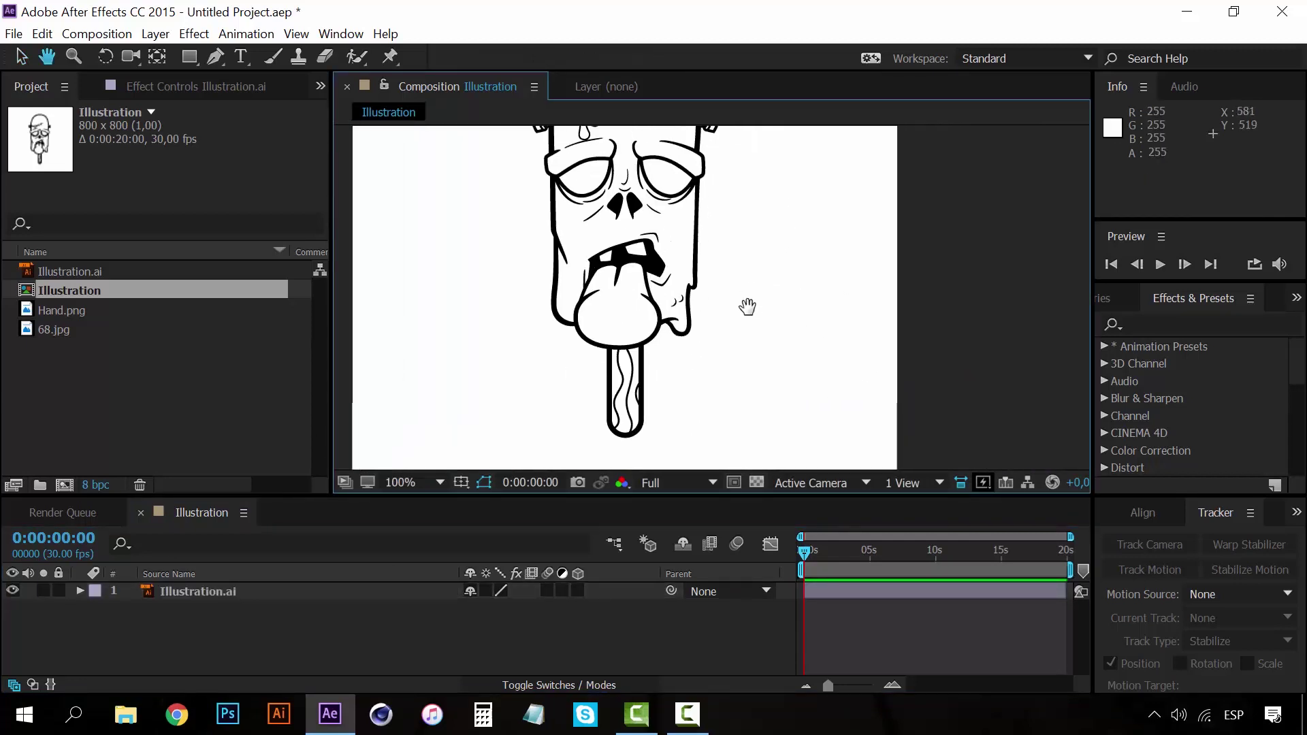
drag(623, 416, 623, 383)
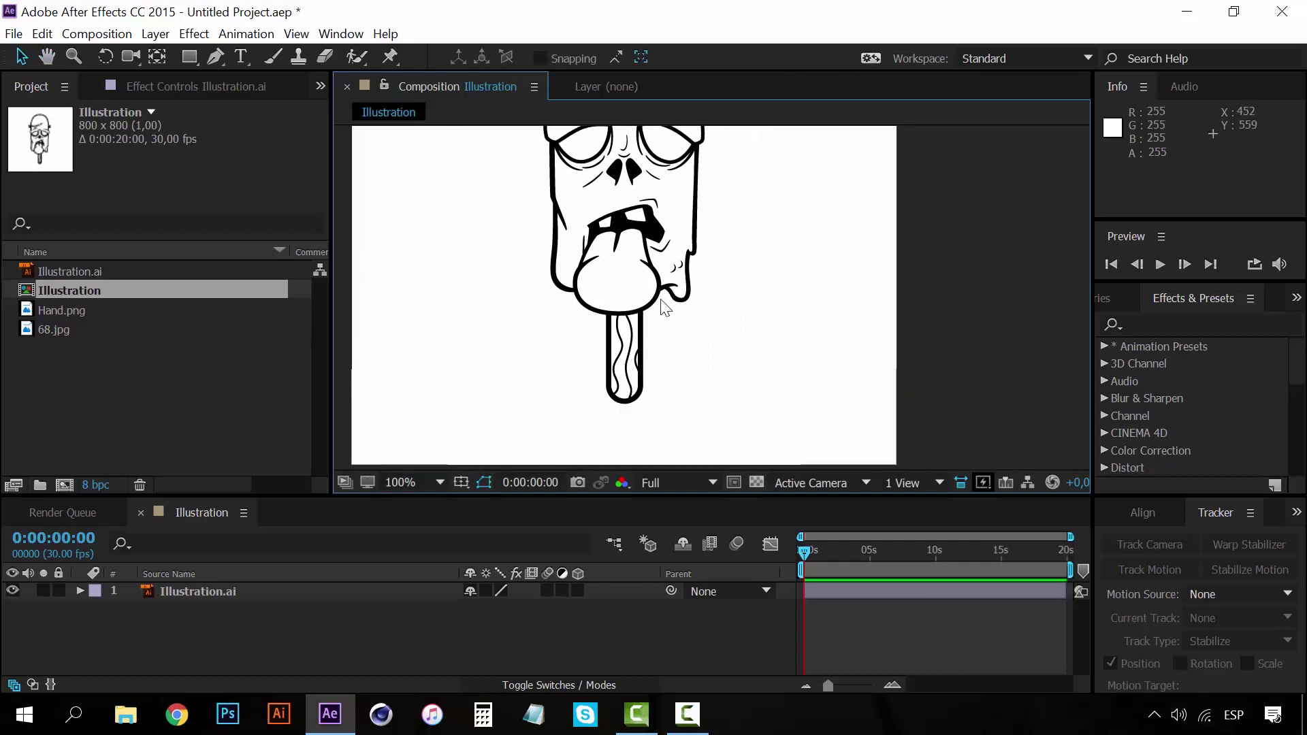
drag(684, 194, 728, 359)
drag(711, 455, 708, 282)
key(v)
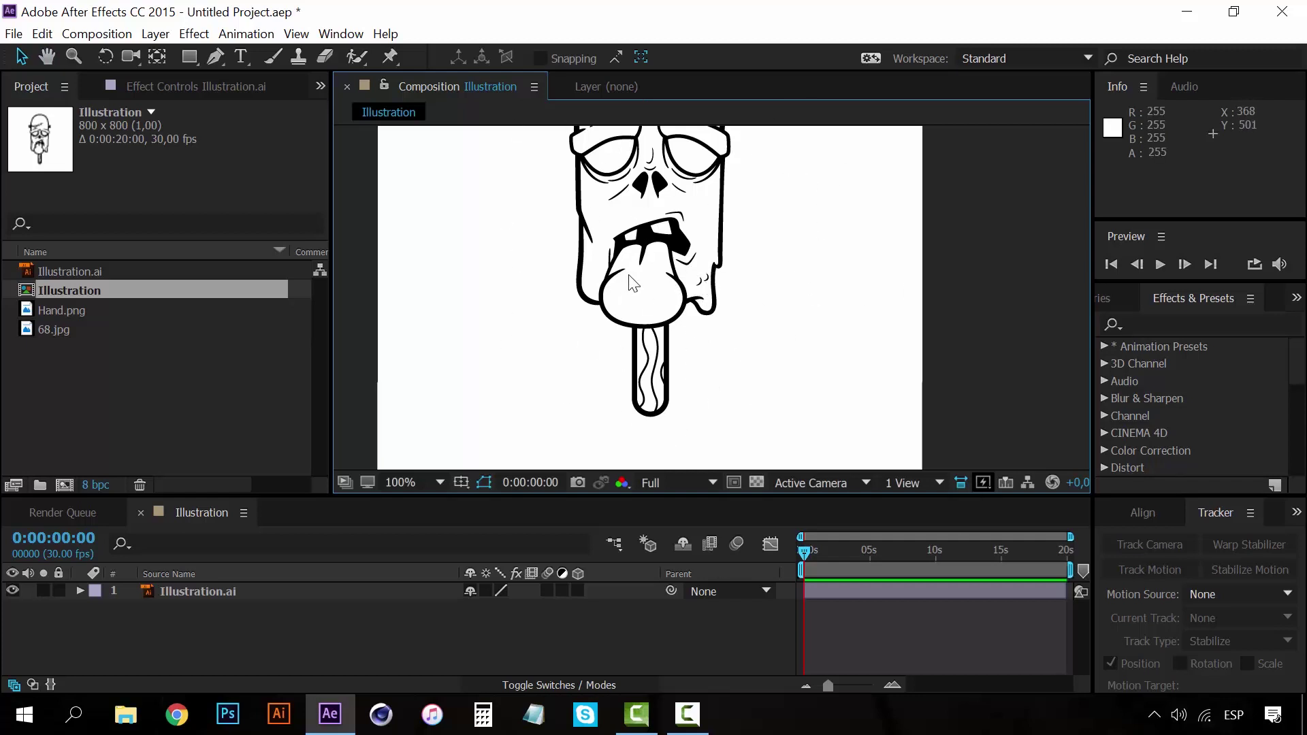
key(h)
drag(674, 276, 667, 340)
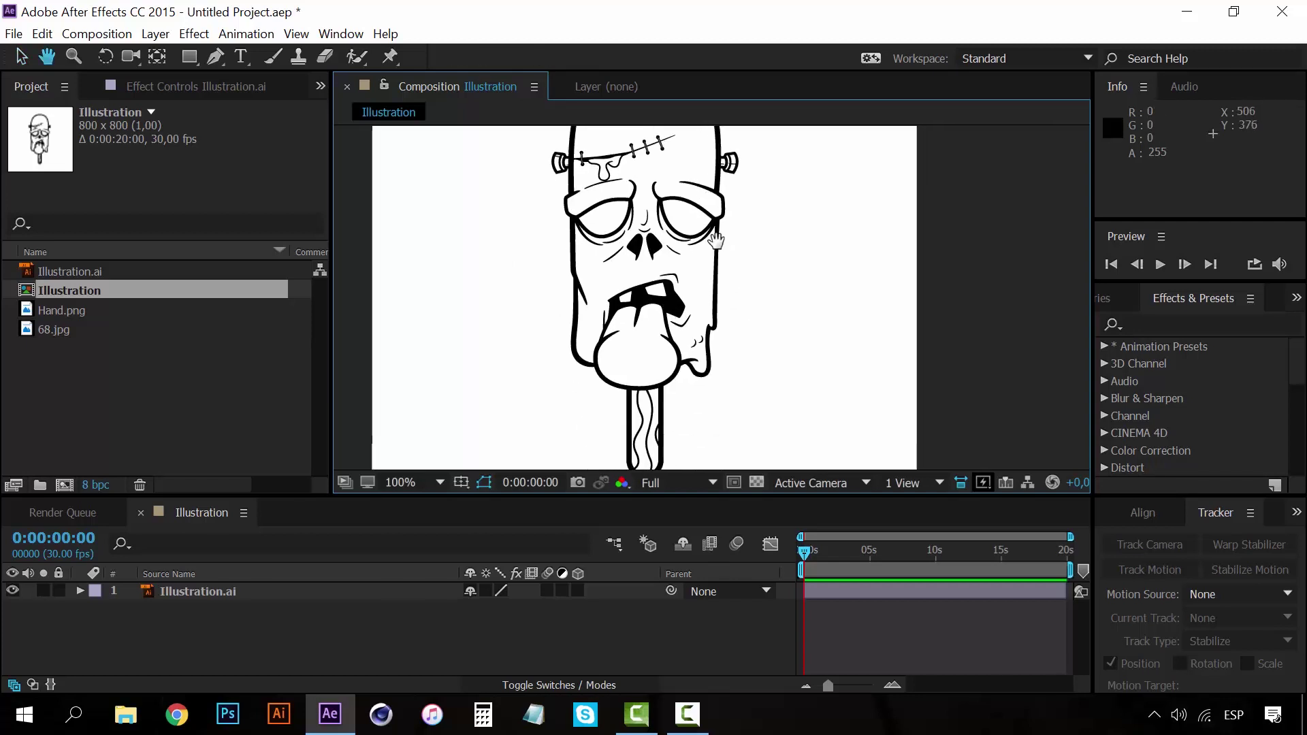
drag(715, 239, 715, 207)
key(v)
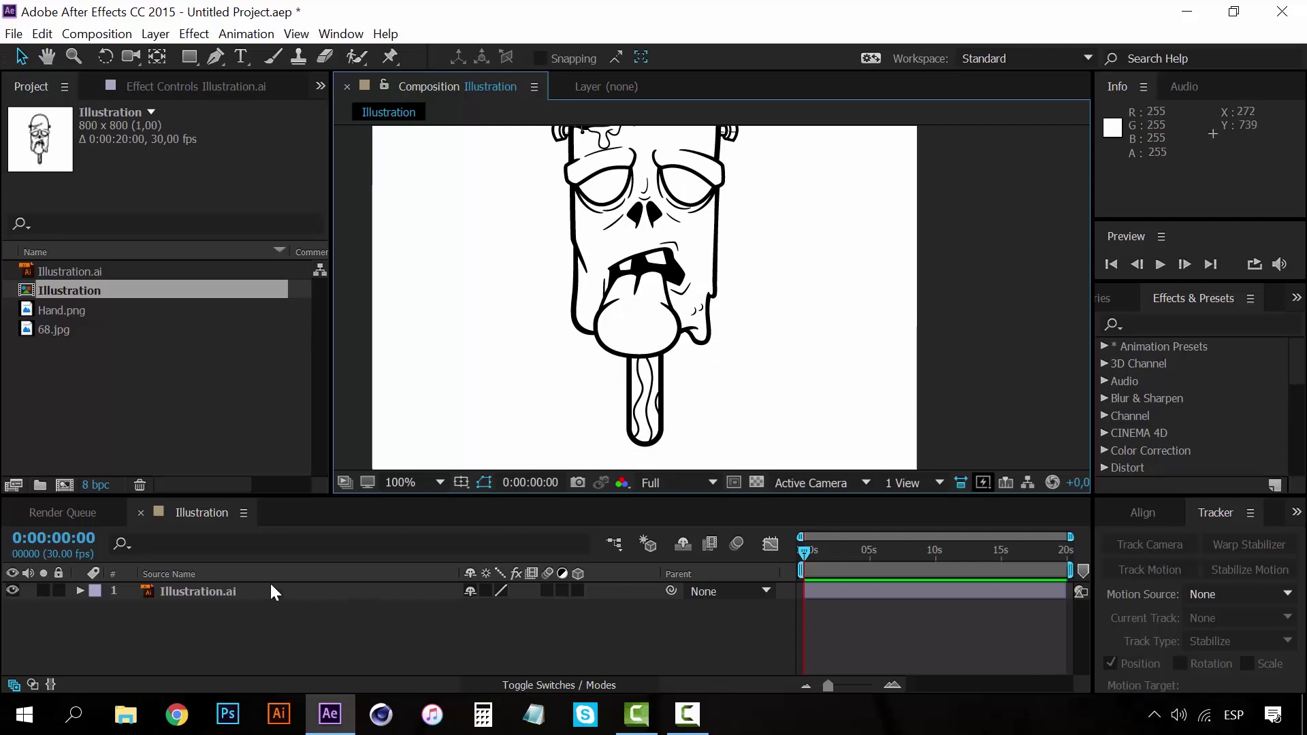
- Find the Generate category's Stroke effect, apply it to the Illustration.ai layer and enable All Masks
click(209, 590)
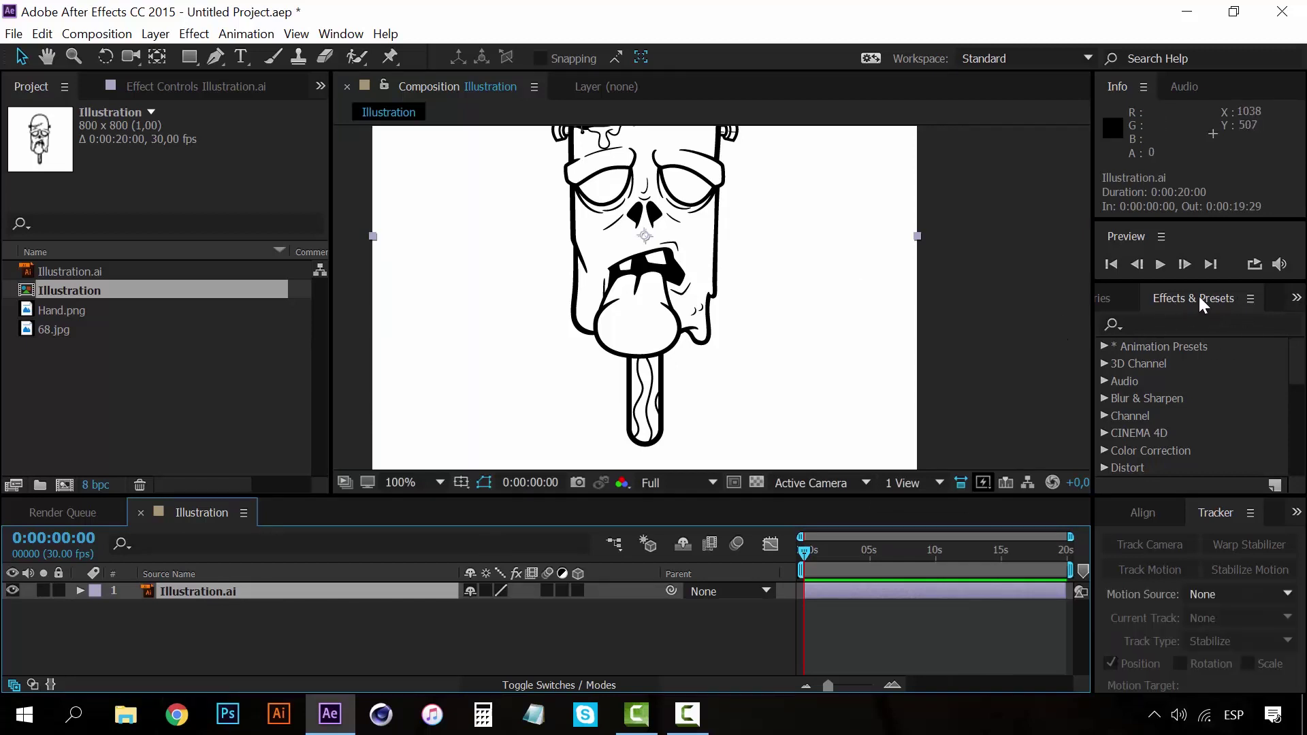
click(336, 36)
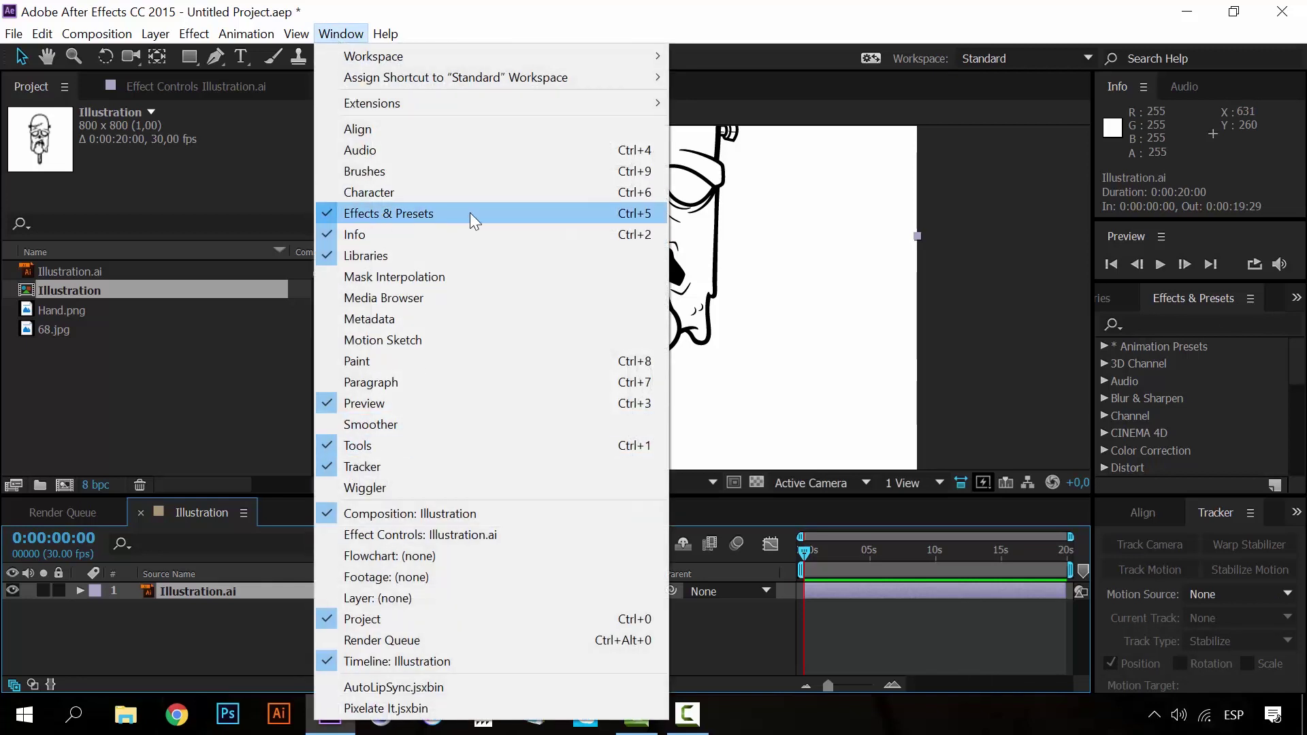
click(1031, 24)
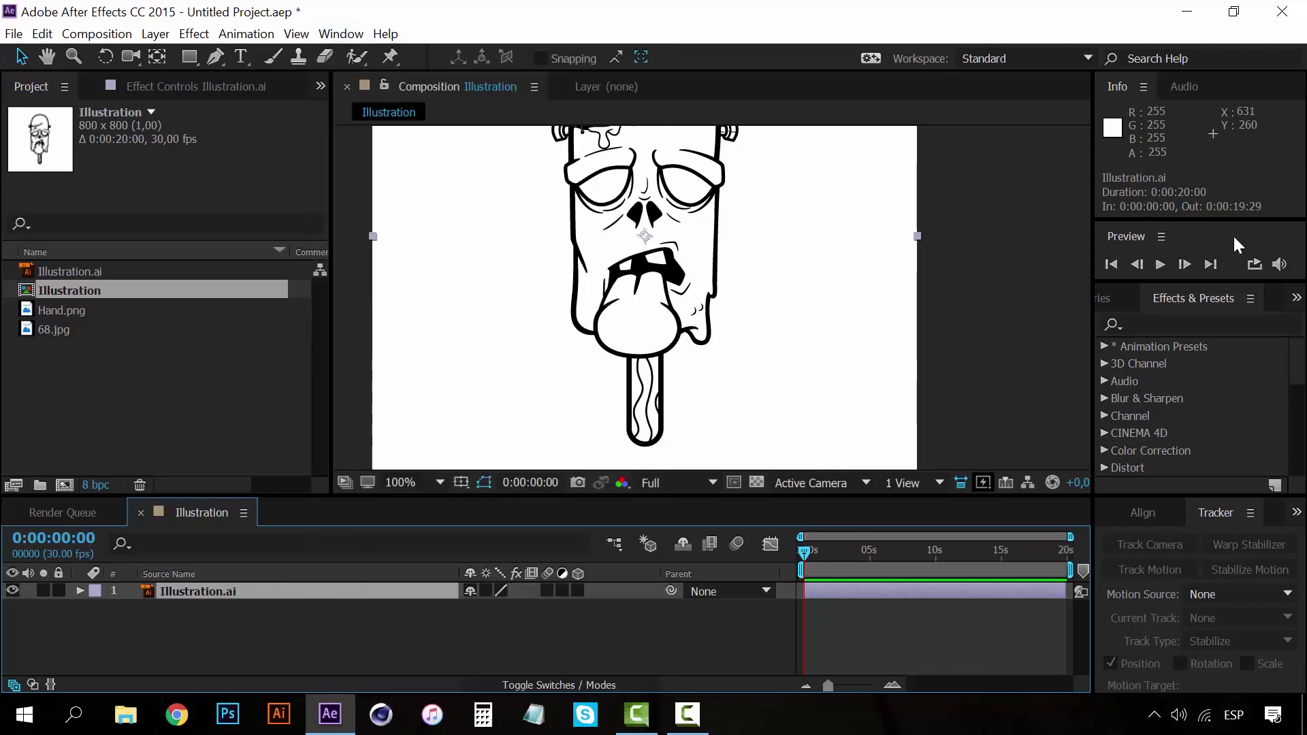
click(1189, 320)
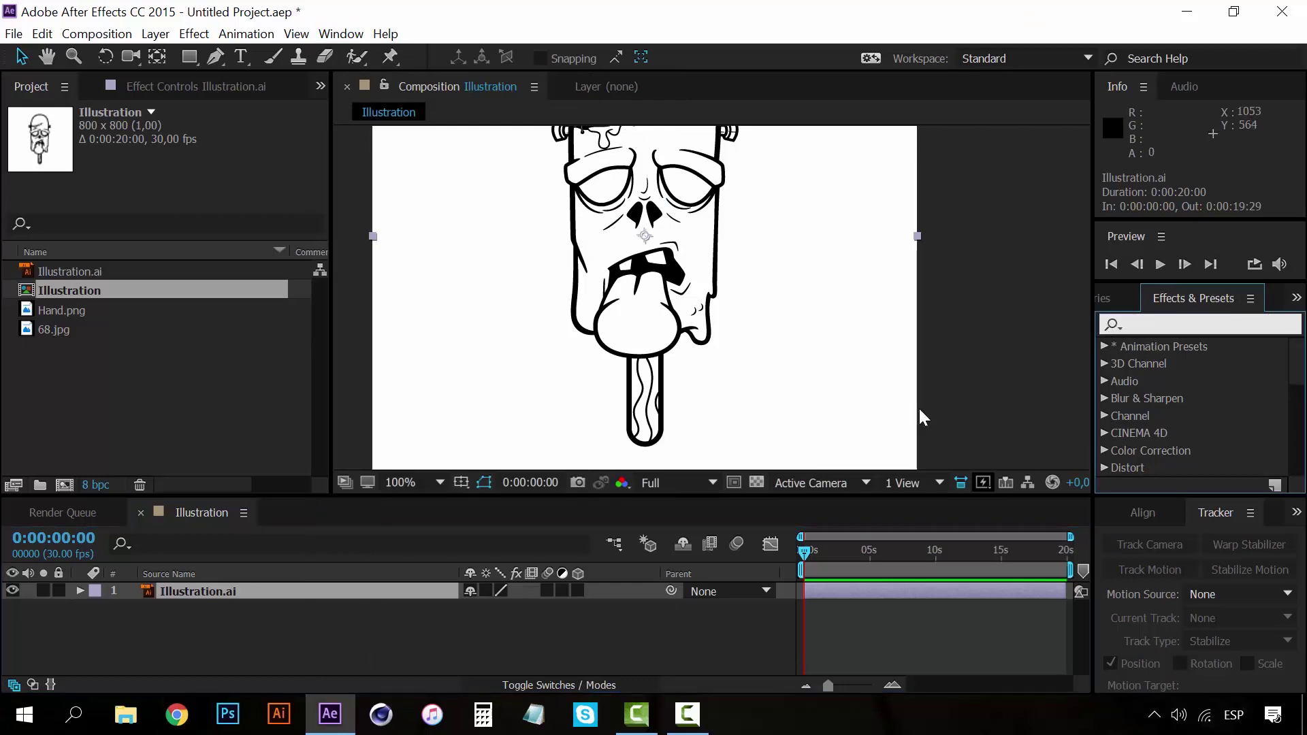
text(stroke)
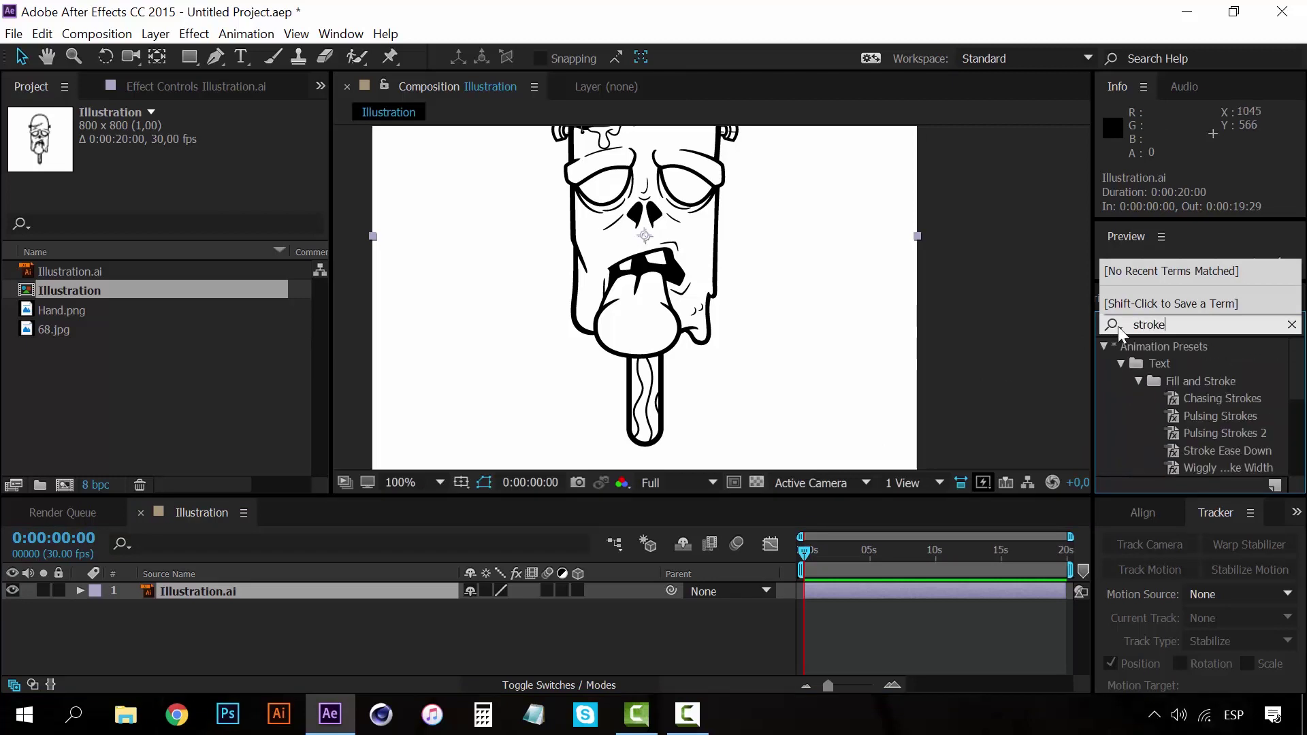
scroll(1168, 411, down, 8)
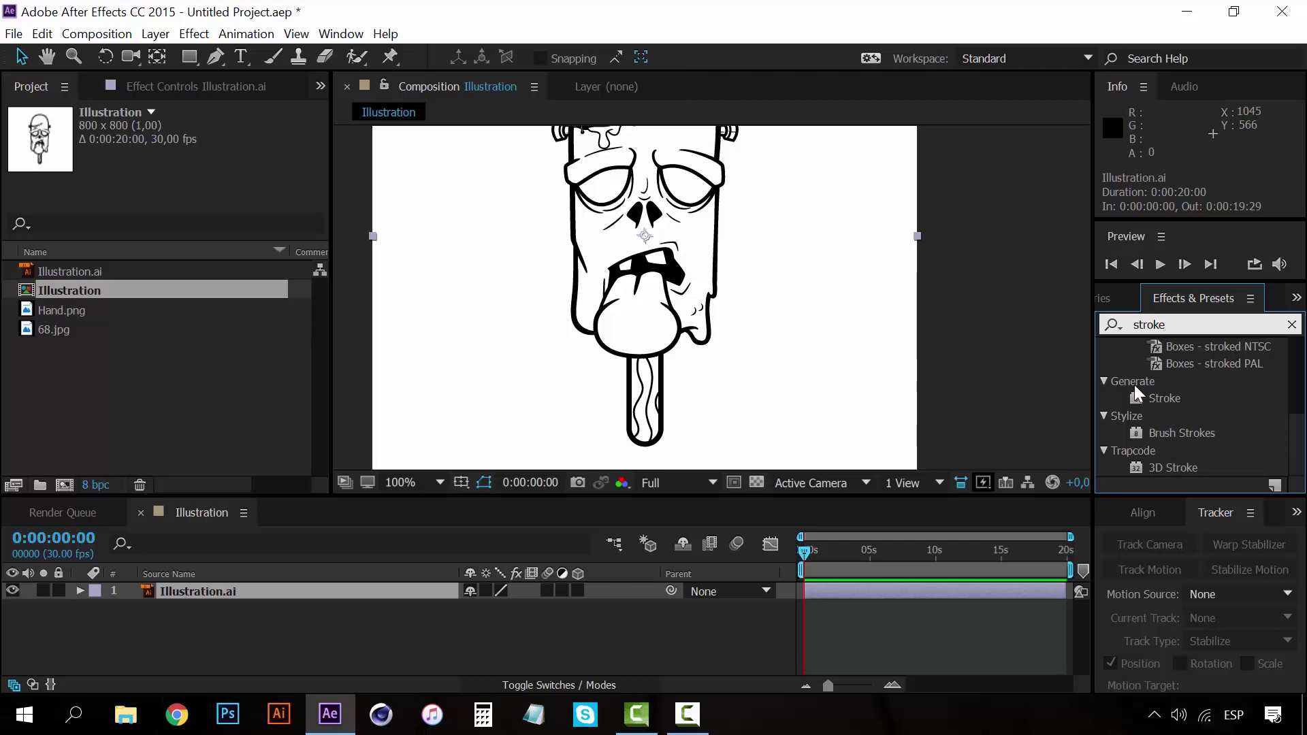
click(1170, 399)
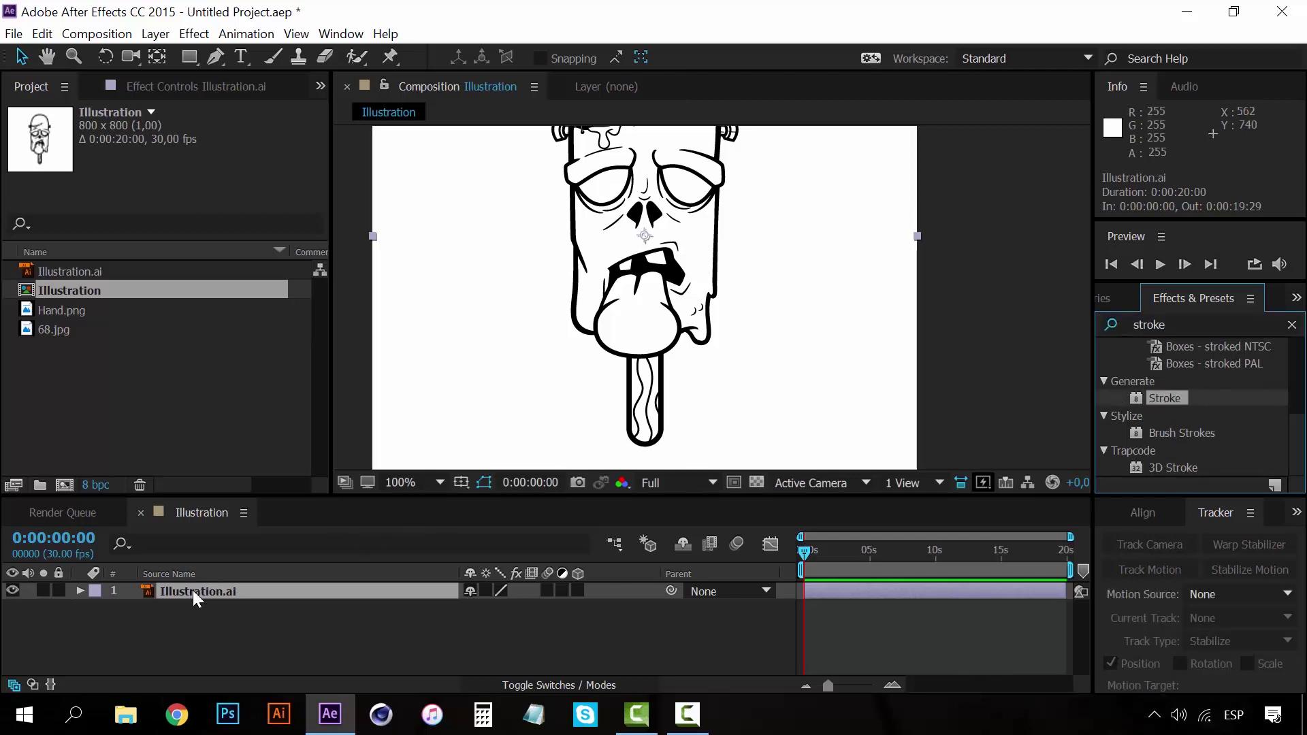
double_click(1167, 398)
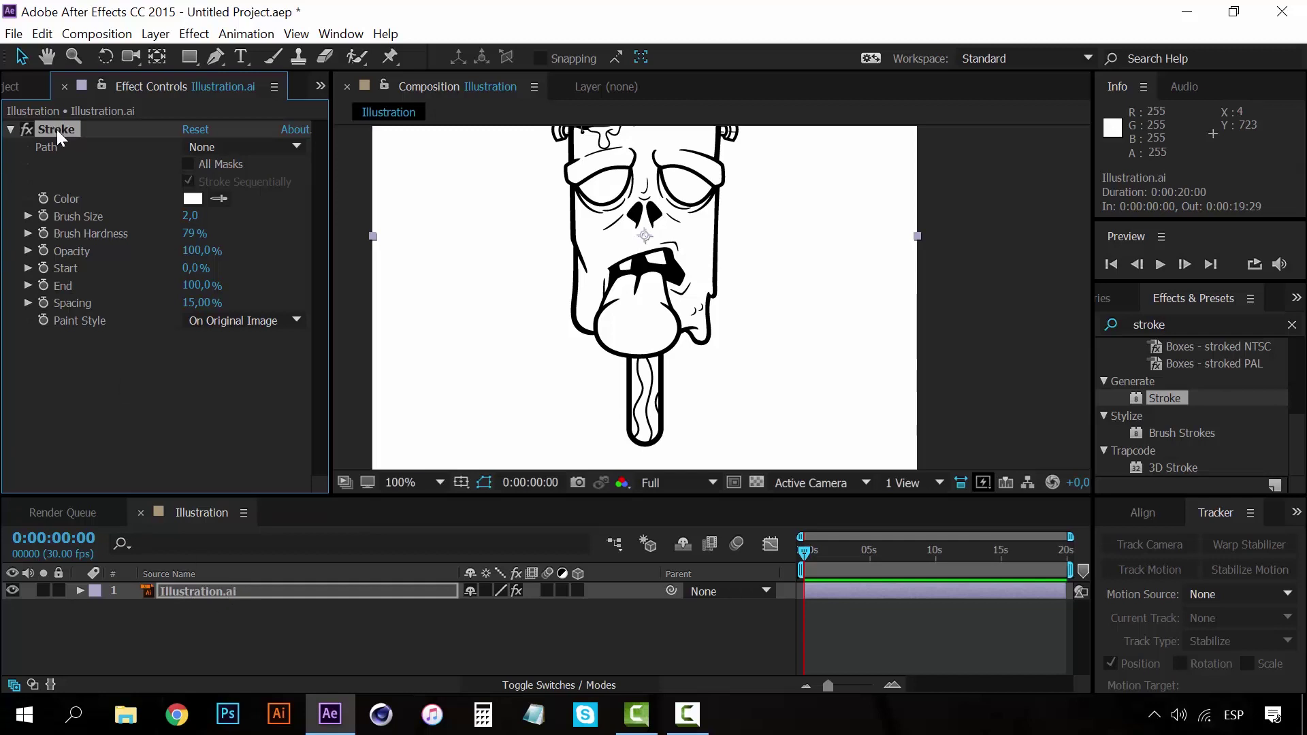
click(188, 164)
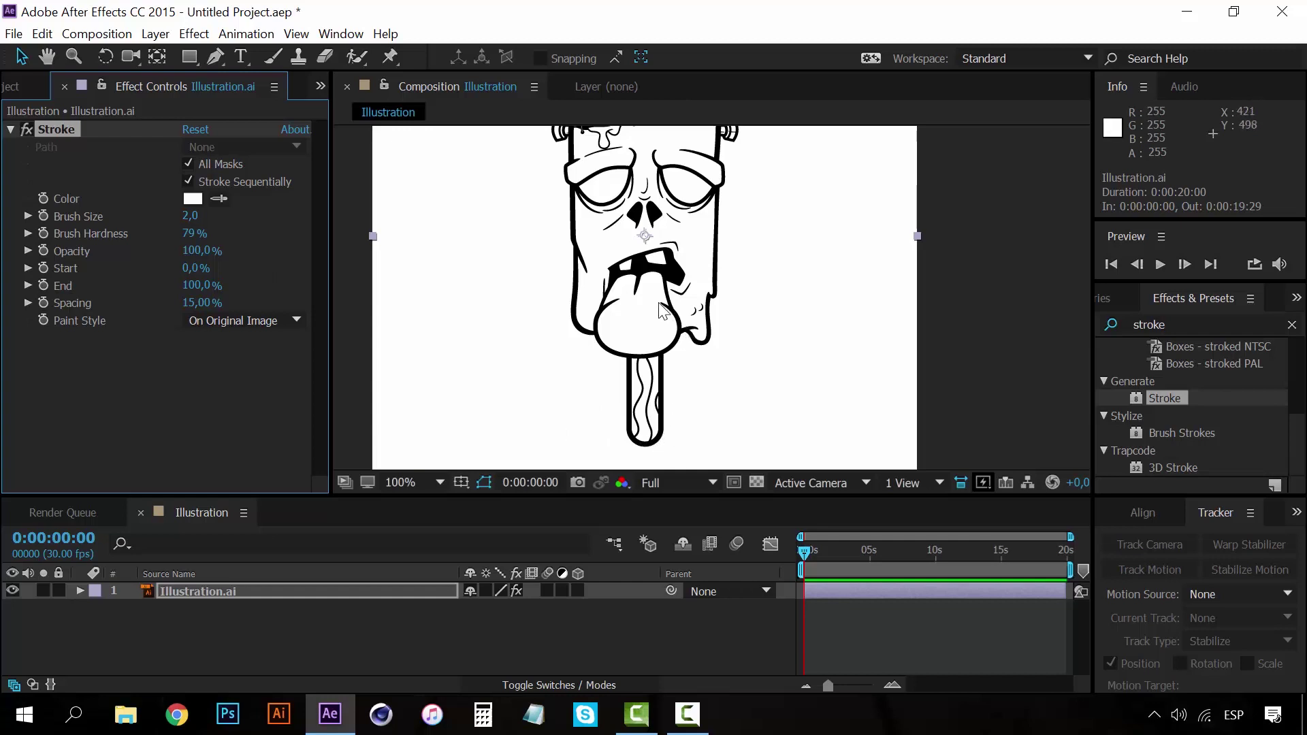
- Activate the Pen tool near the popsicle stick and turn on continuous rasterization for the Illustration.ai layer
key(h)
drag(684, 278, 681, 385)
key(v)
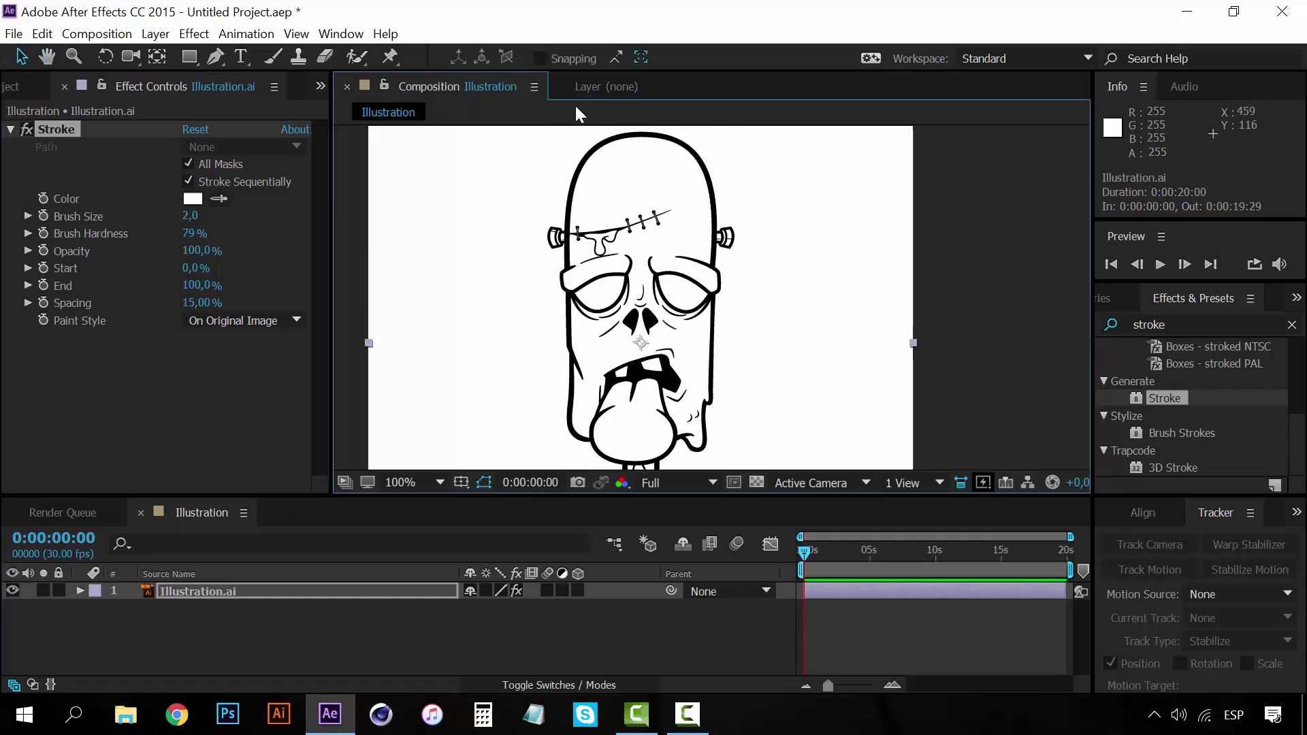
key(h)
drag(652, 468, 648, 392)
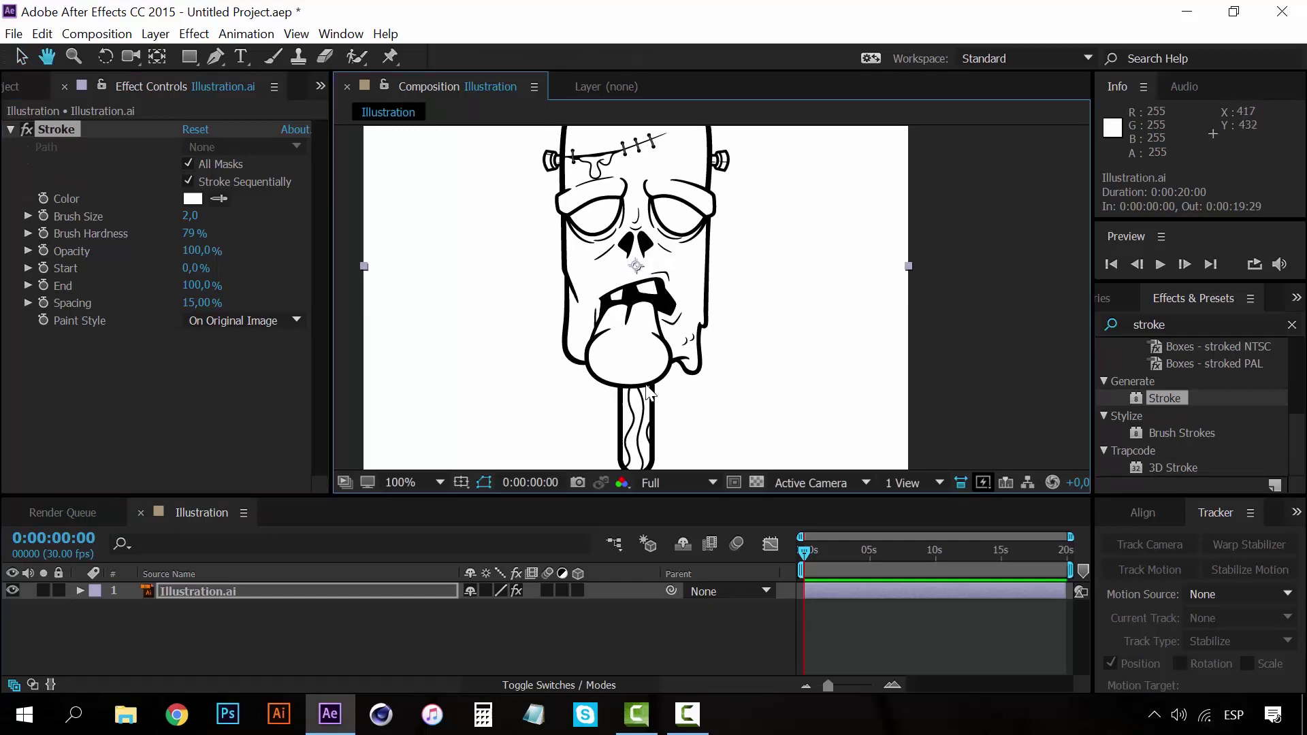
key(v)
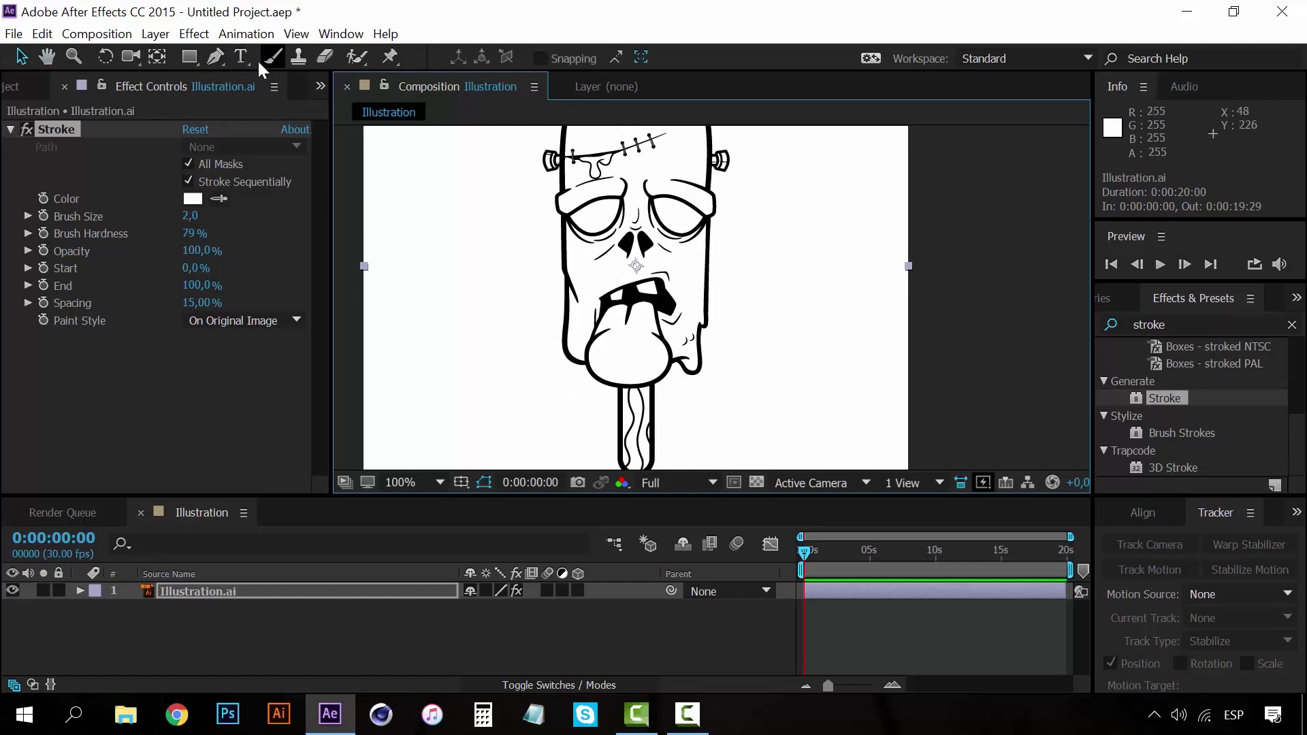
key(h)
drag(586, 240, 561, 182)
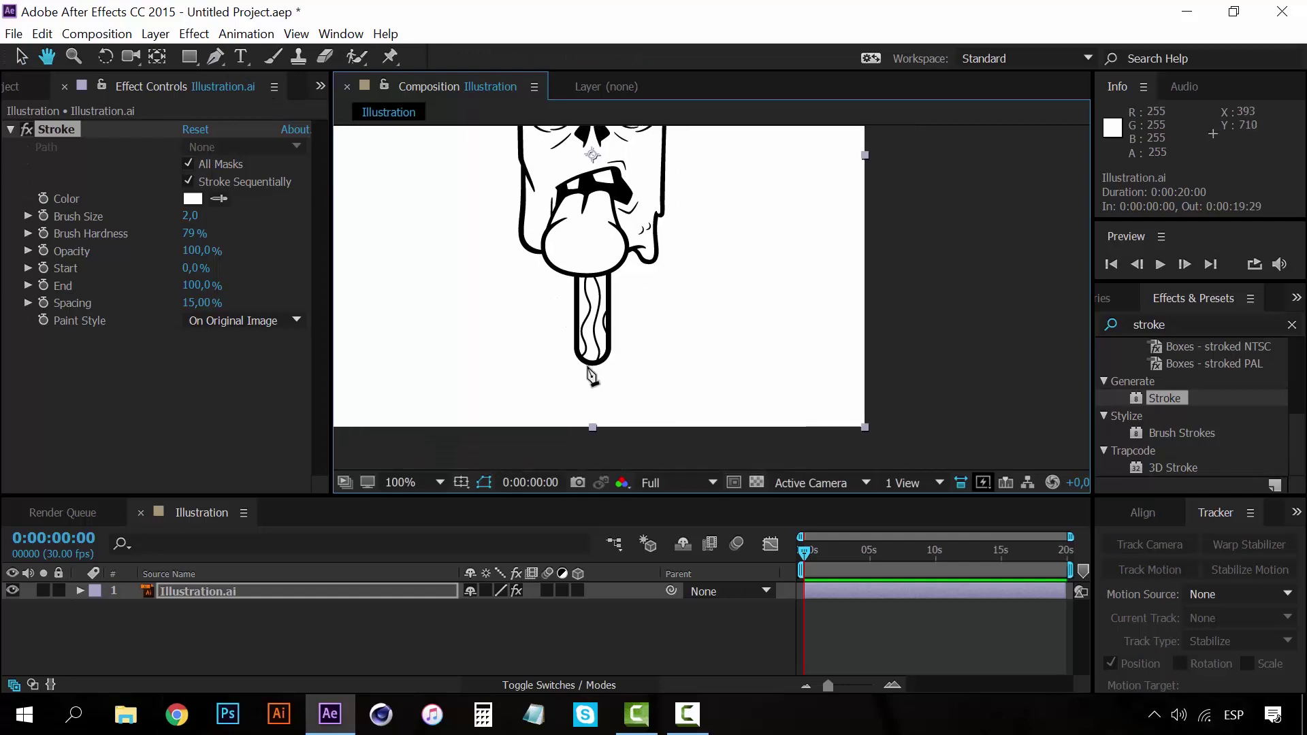
scroll(594, 377, up, 1)
key(space)
drag(574, 374, 647, 350)
key(g)
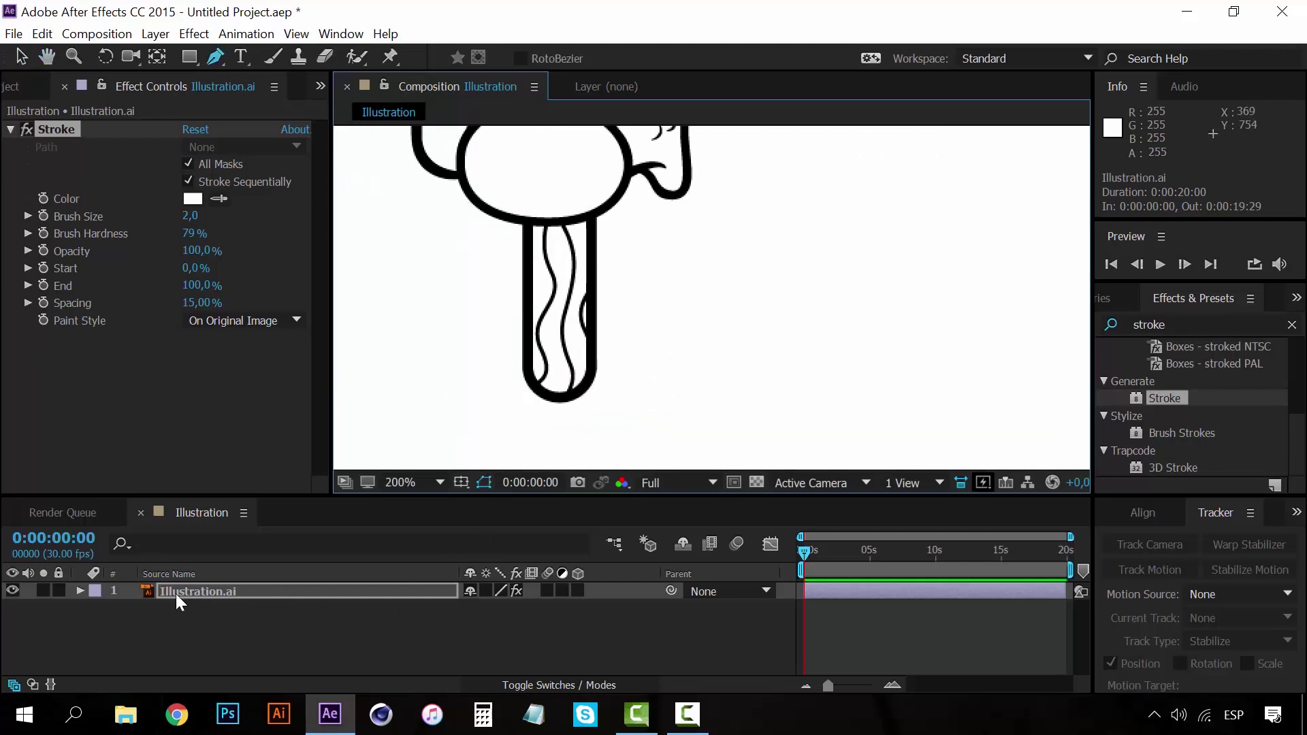
click(486, 590)
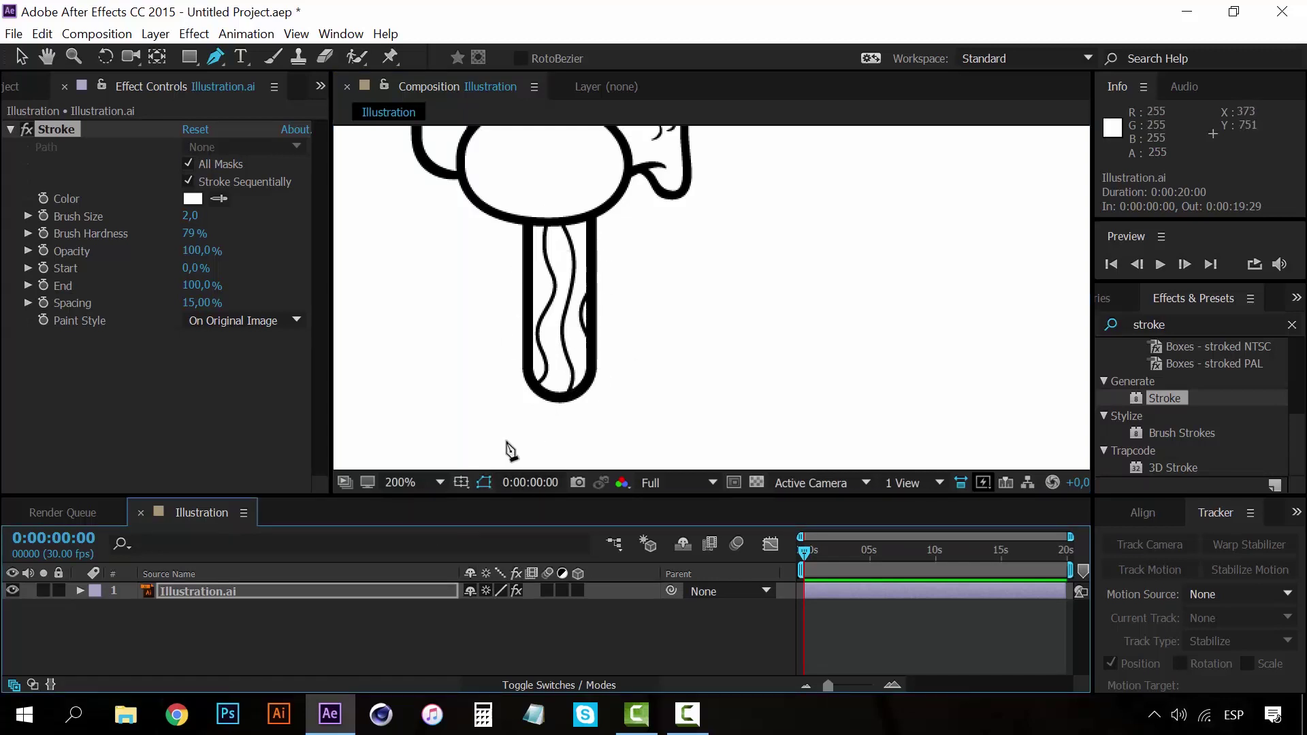
- Begin a mask path at the bottom centre of the popsicle stick and curve it along the outline to the stick's right edge
key(h)
drag(548, 348, 569, 398)
key(g)
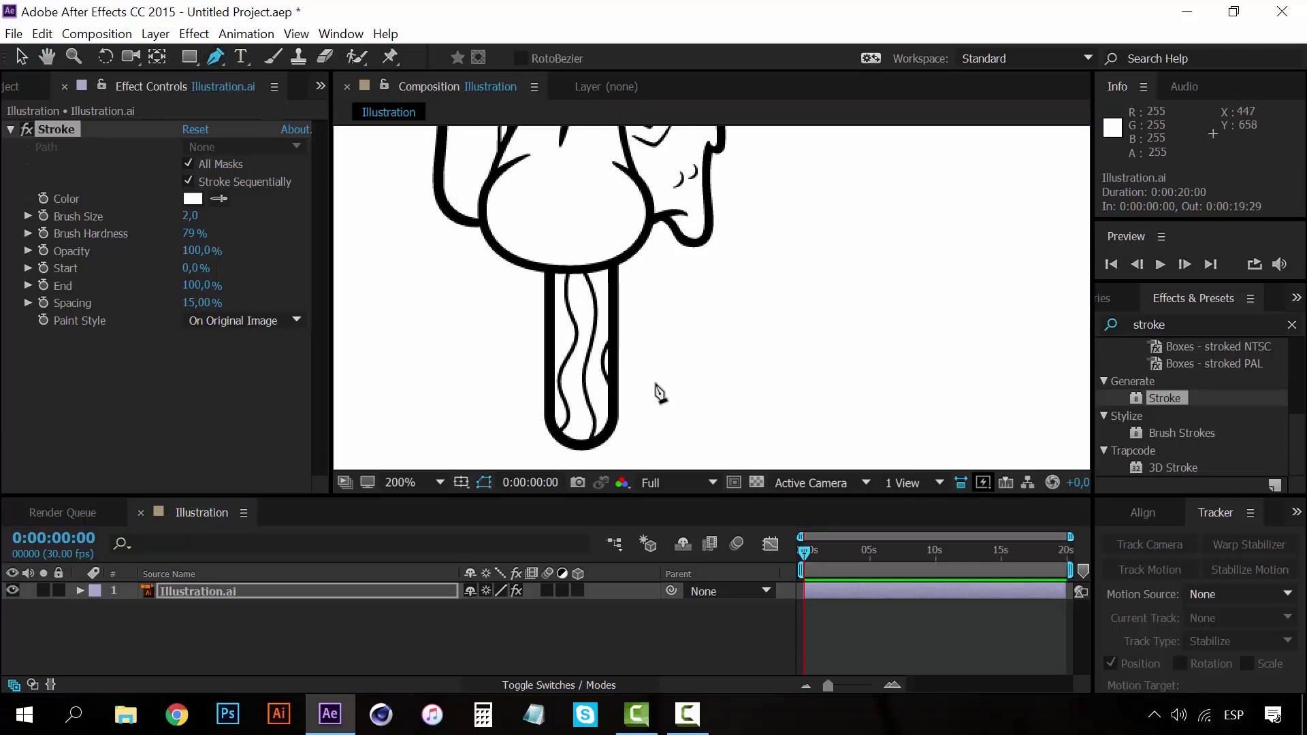
click(581, 445)
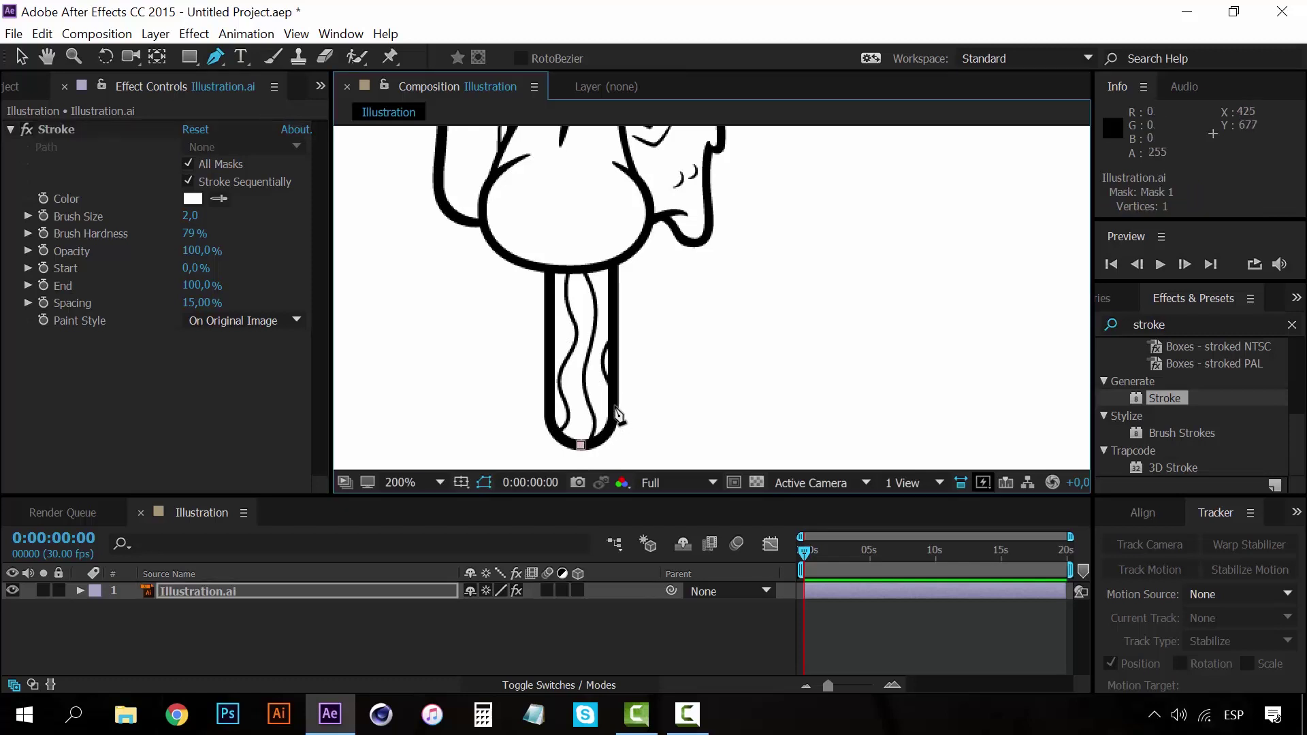
drag(614, 406, 535, 449)
scroll(609, 381, up, 2)
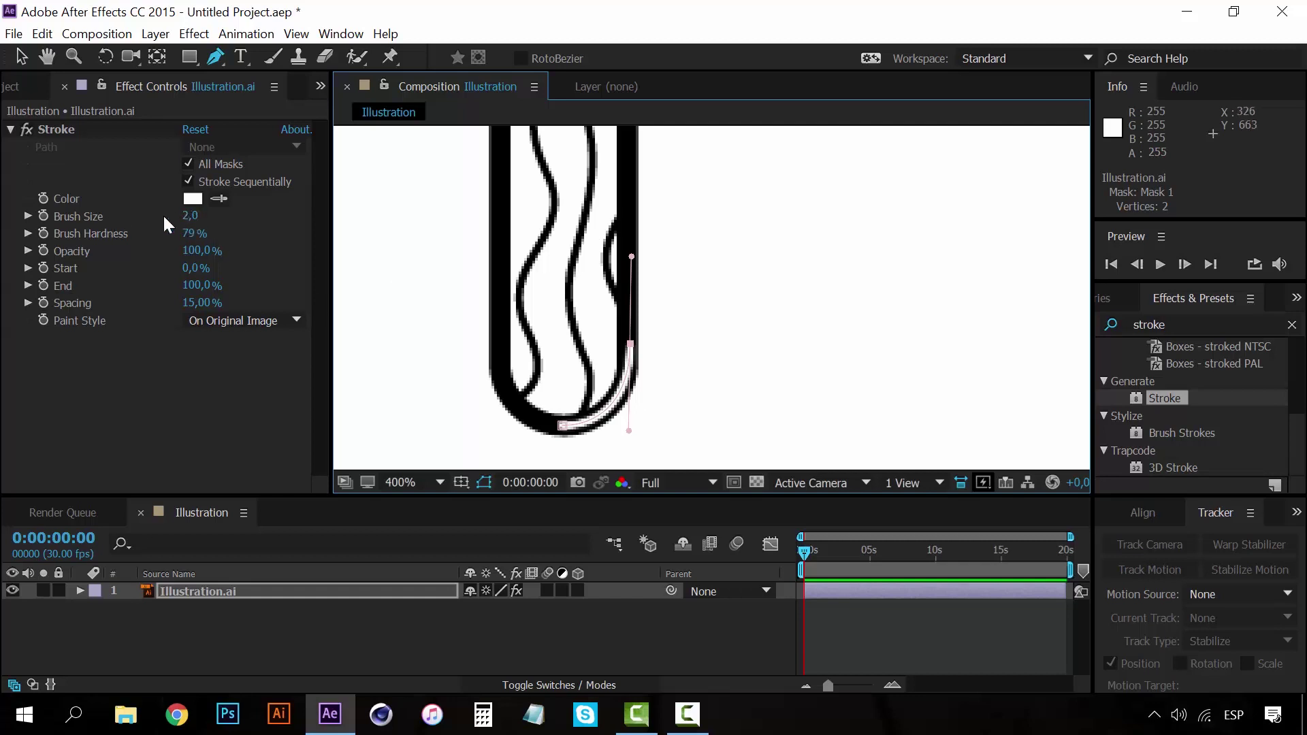
- Set the Stroke effect's Brush Size to 6,5 to cover the full width of the black outline
drag(192, 217, 222, 205)
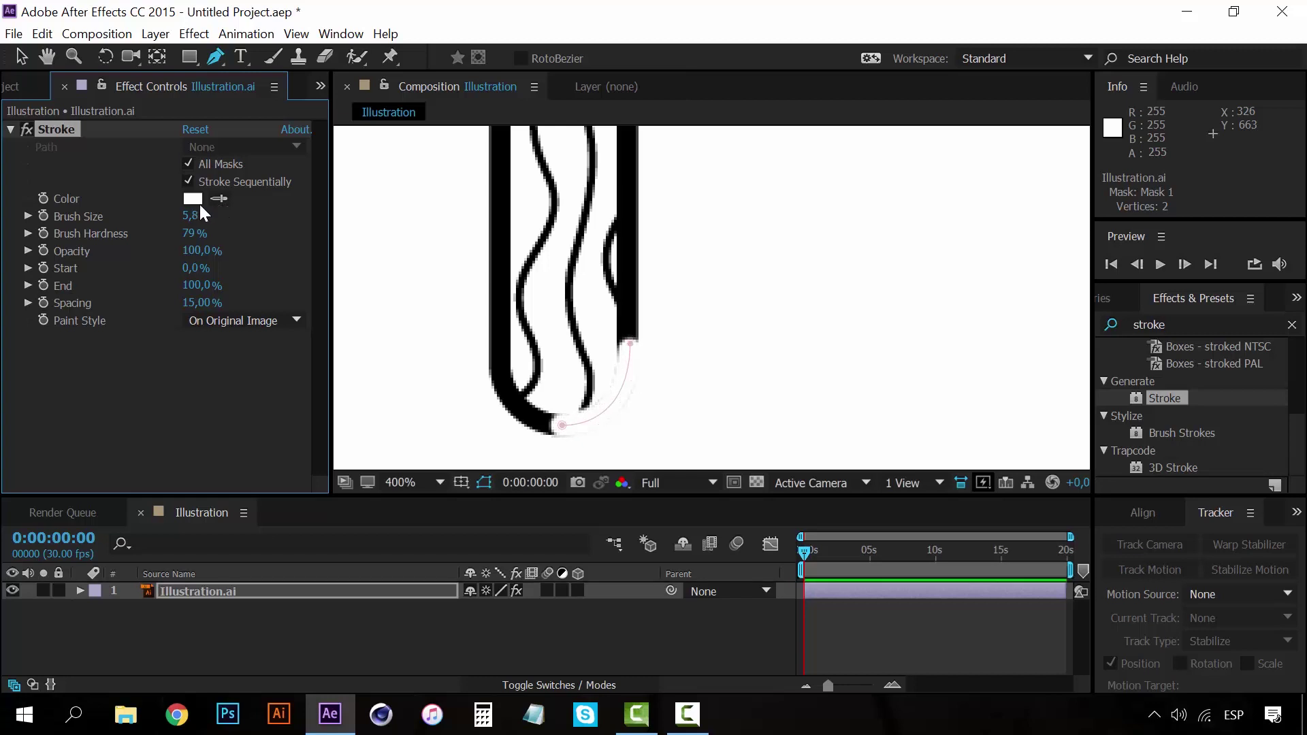
click(192, 217)
text(6)
click(214, 373)
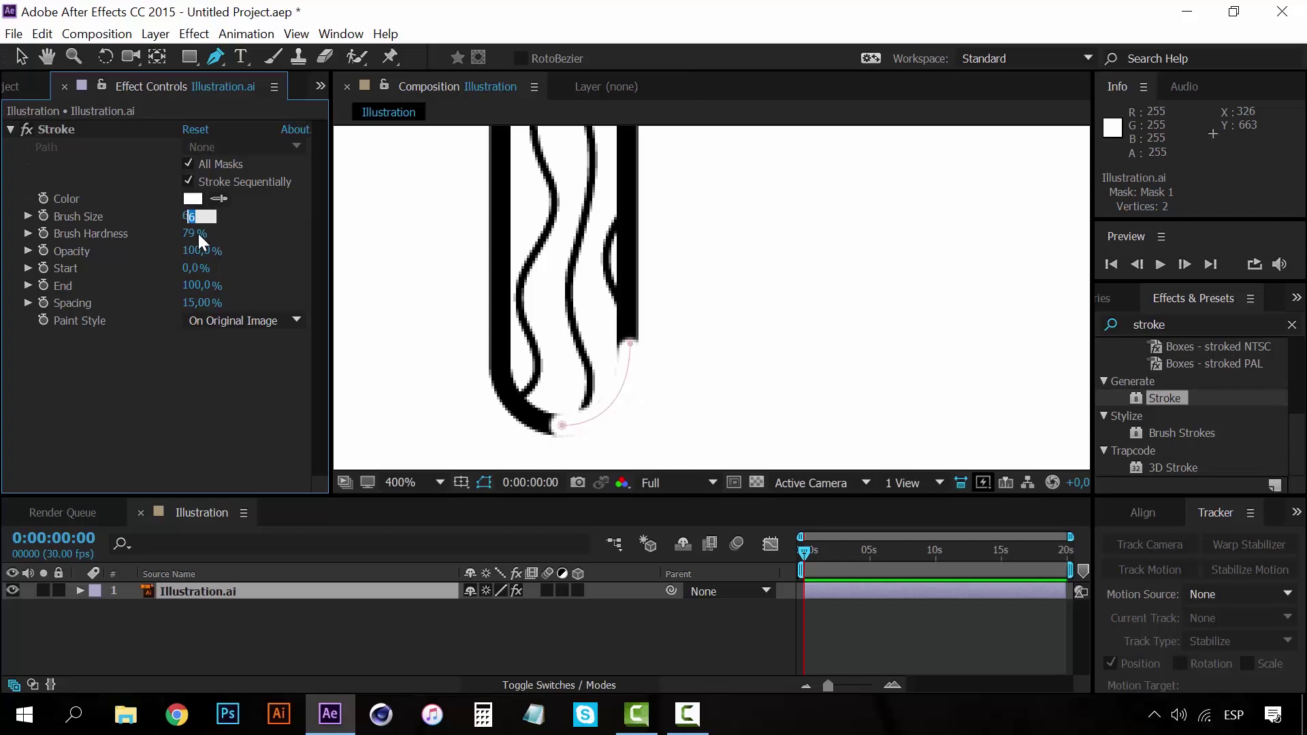
click(207, 358)
drag(191, 213, 196, 213)
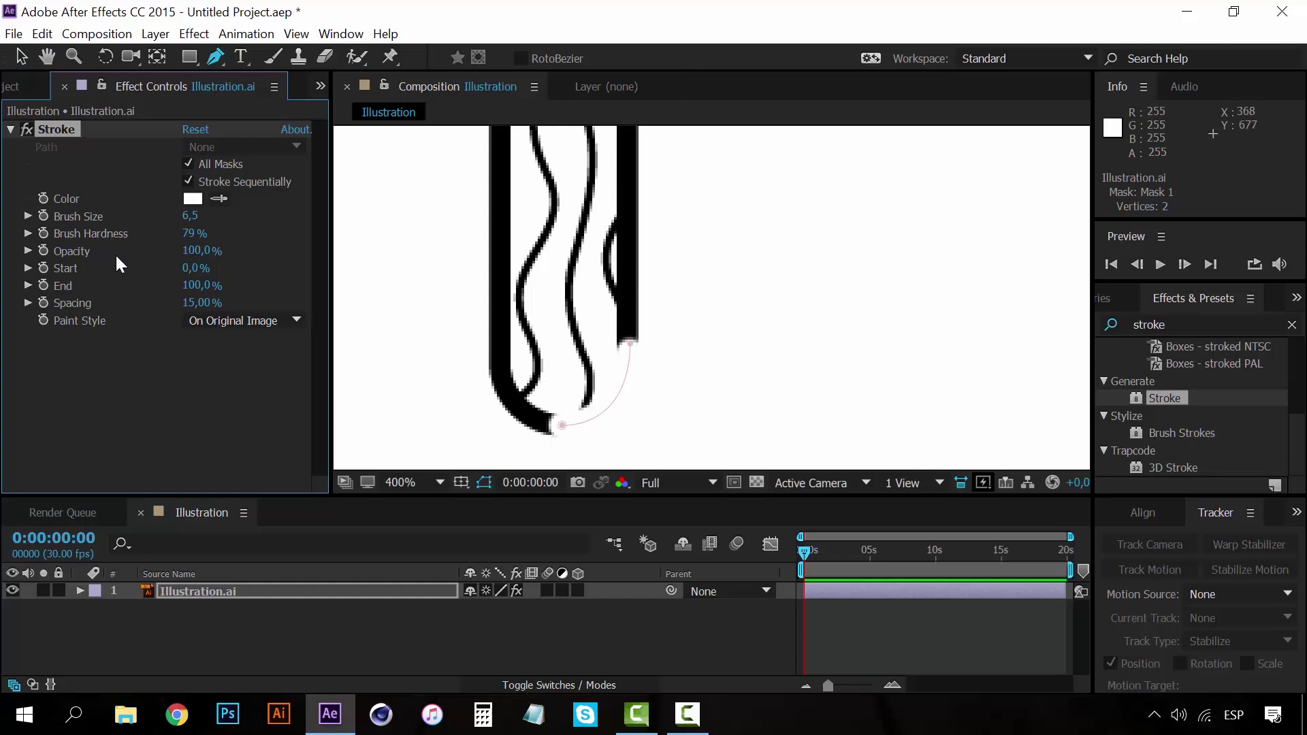
- Extend the mask path up the popsicle stick's right edge to where it meets the bottom of the rounded chin
key(space)
mouse_move(641, 330)
mouse_down()
mouse_move(632, 303)
mouse_move(639, 327)
mouse_up()
click(627, 326)
click(621, 134)
key(space)
drag(644, 190, 644, 415)
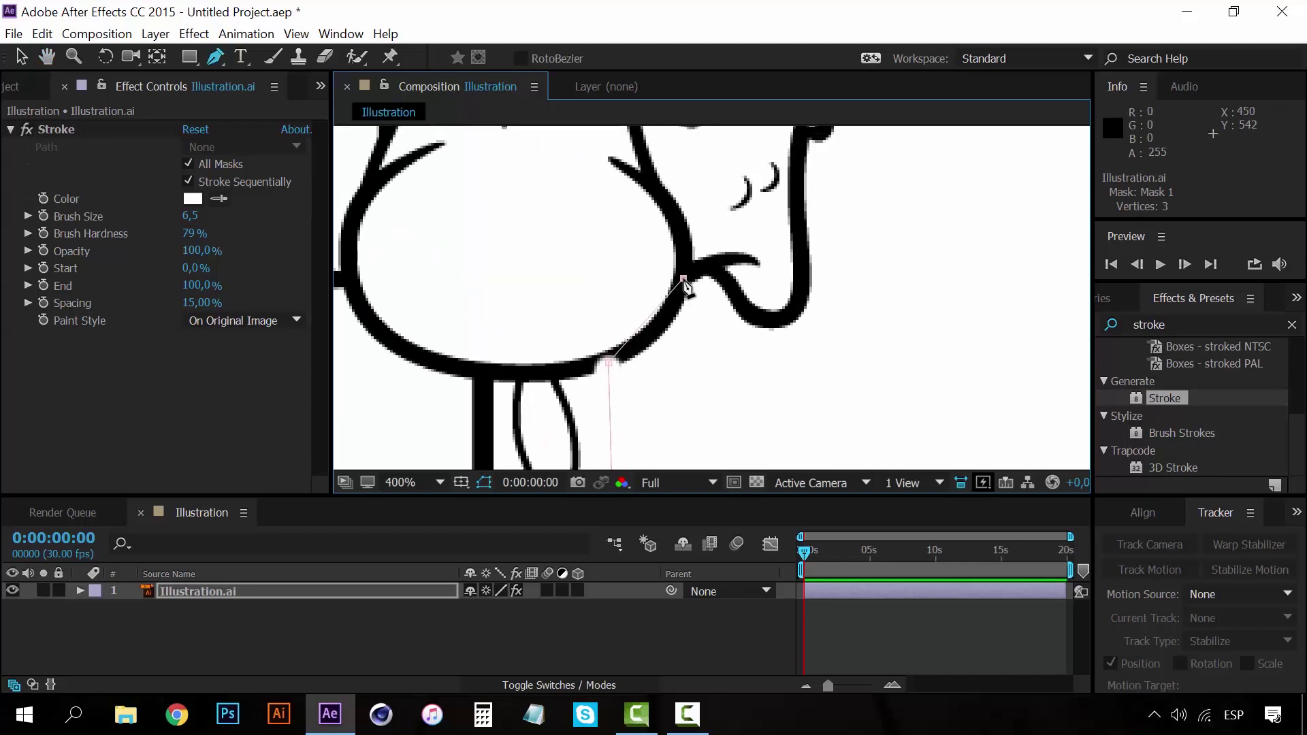
- Curve the mask path along the rounded chin's lower right outline to the junction with the small cheek crease
drag(683, 278, 684, 235)
key(space)
drag(694, 336, 649, 403)
key(space)
drag(634, 335, 665, 445)
- Branch the mask path out to the tip of the crease beside the chin and adjust the junction vertex to cover the outline
scroll(748, 245, down, 4)
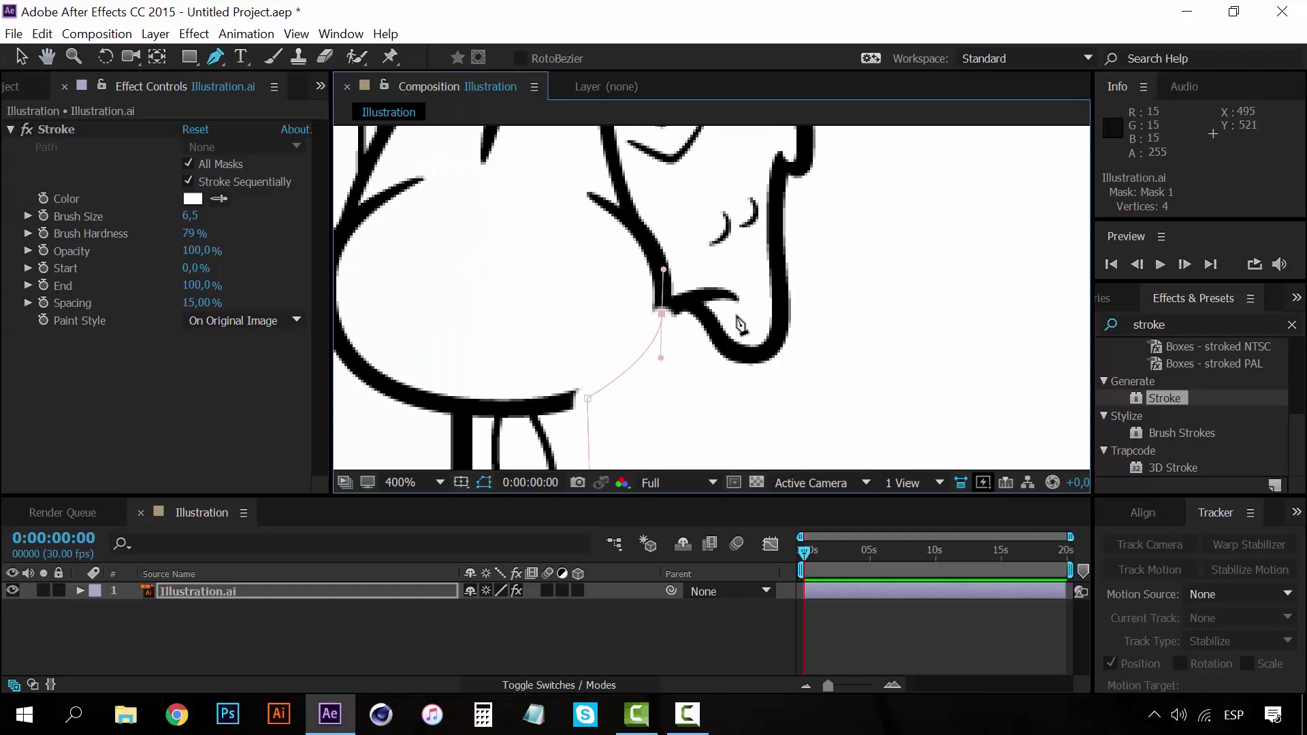
scroll(615, 273, down, 10)
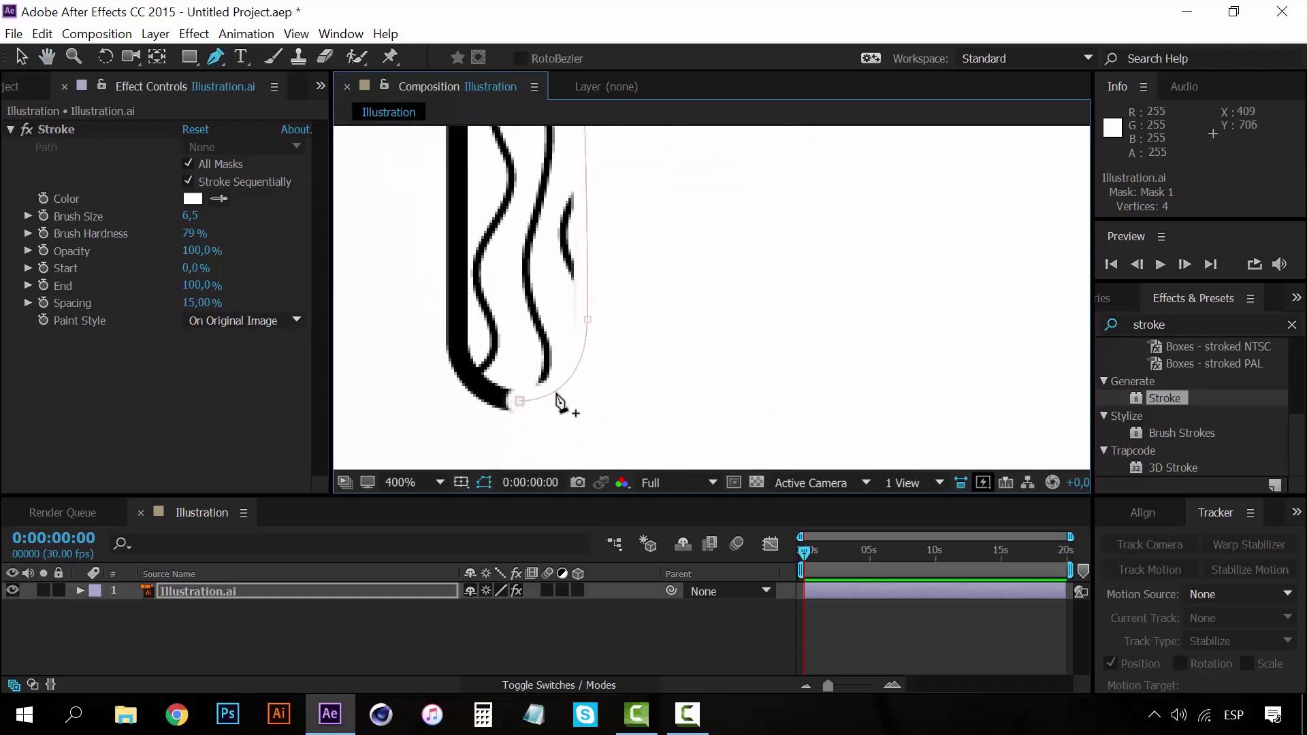
drag(601, 274, 634, 479)
drag(617, 309, 563, 422)
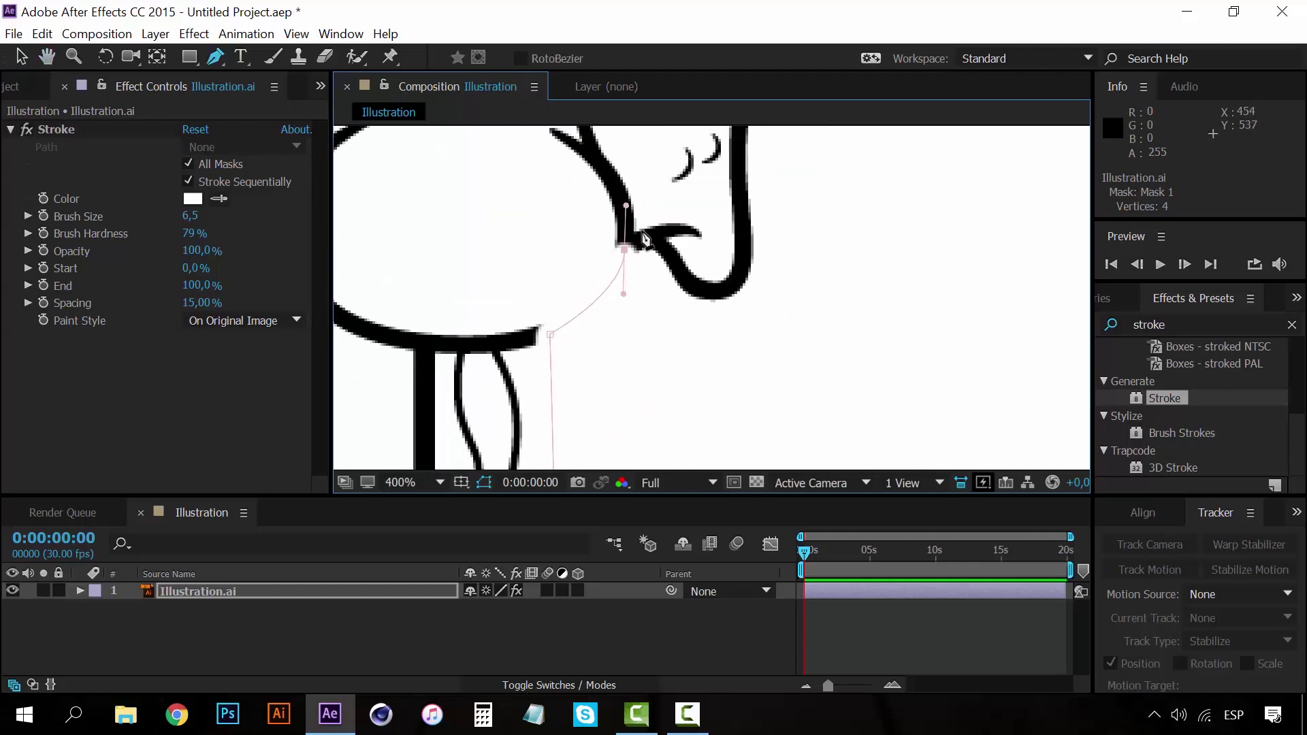
drag(665, 286, 792, 473)
key(g)
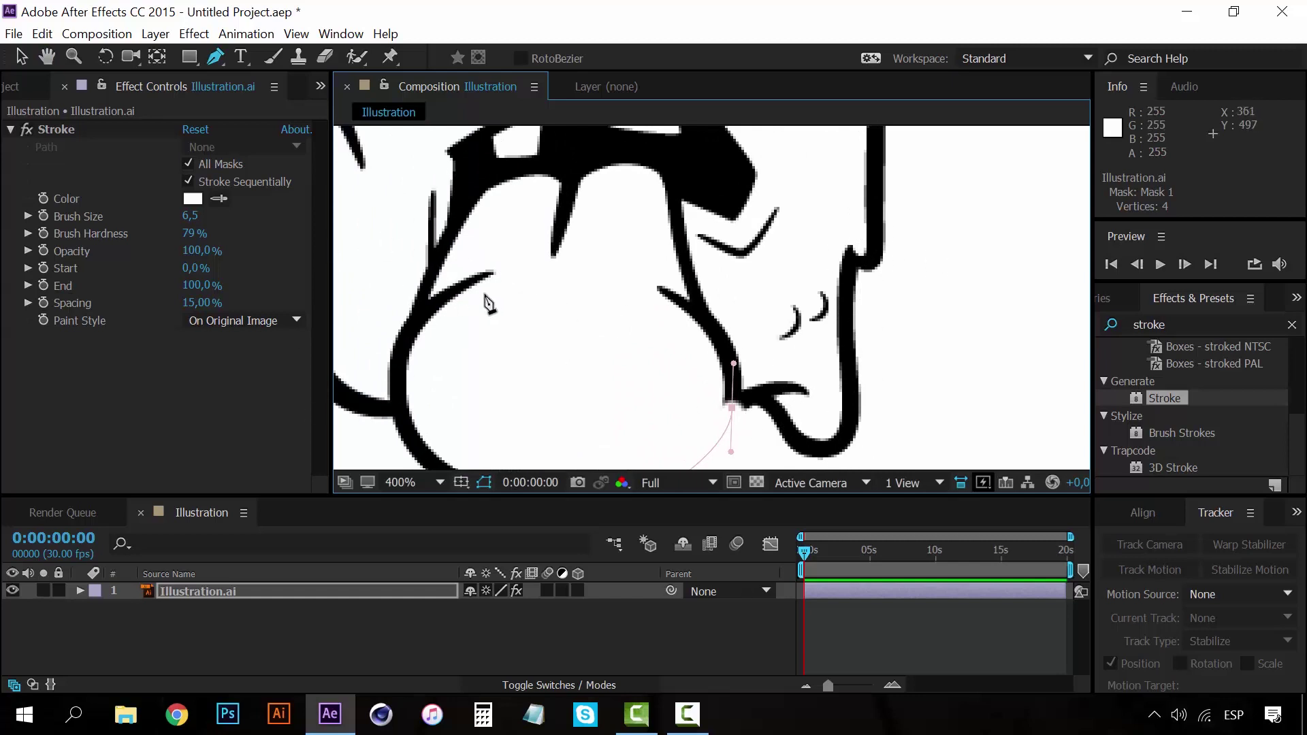
drag(740, 367, 582, 323)
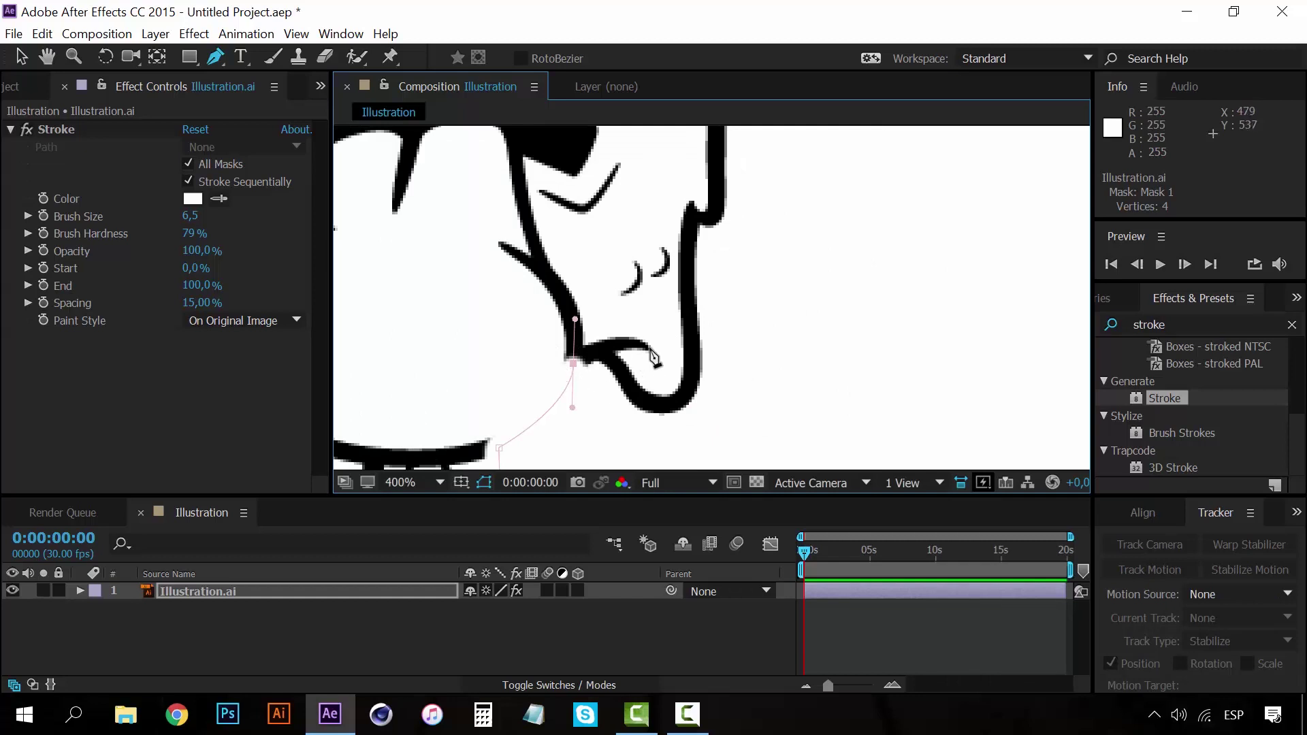
mouse_move(647, 347)
mouse_down()
mouse_move(687, 365)
mouse_move(647, 351)
mouse_up()
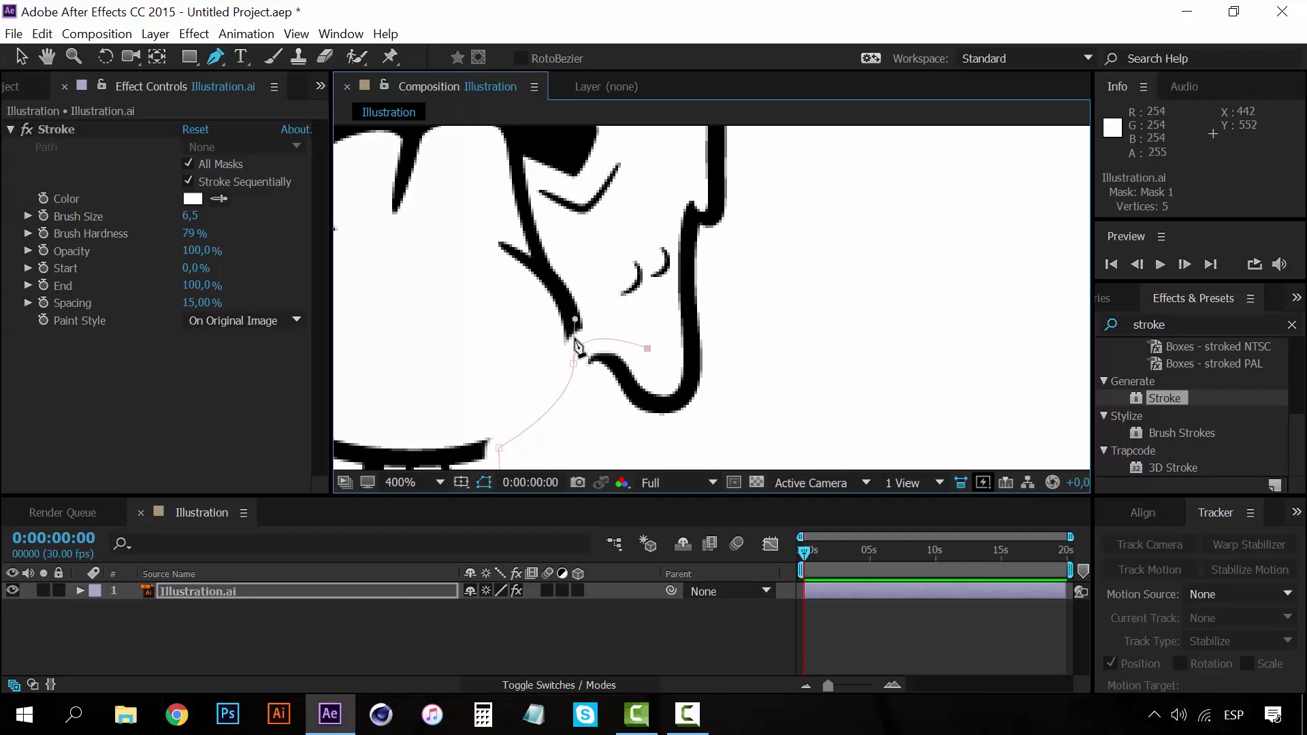
mouse_move(575, 318)
mouse_down()
mouse_move(590, 326)
mouse_move(580, 319)
mouse_up()
drag(571, 364, 571, 371)
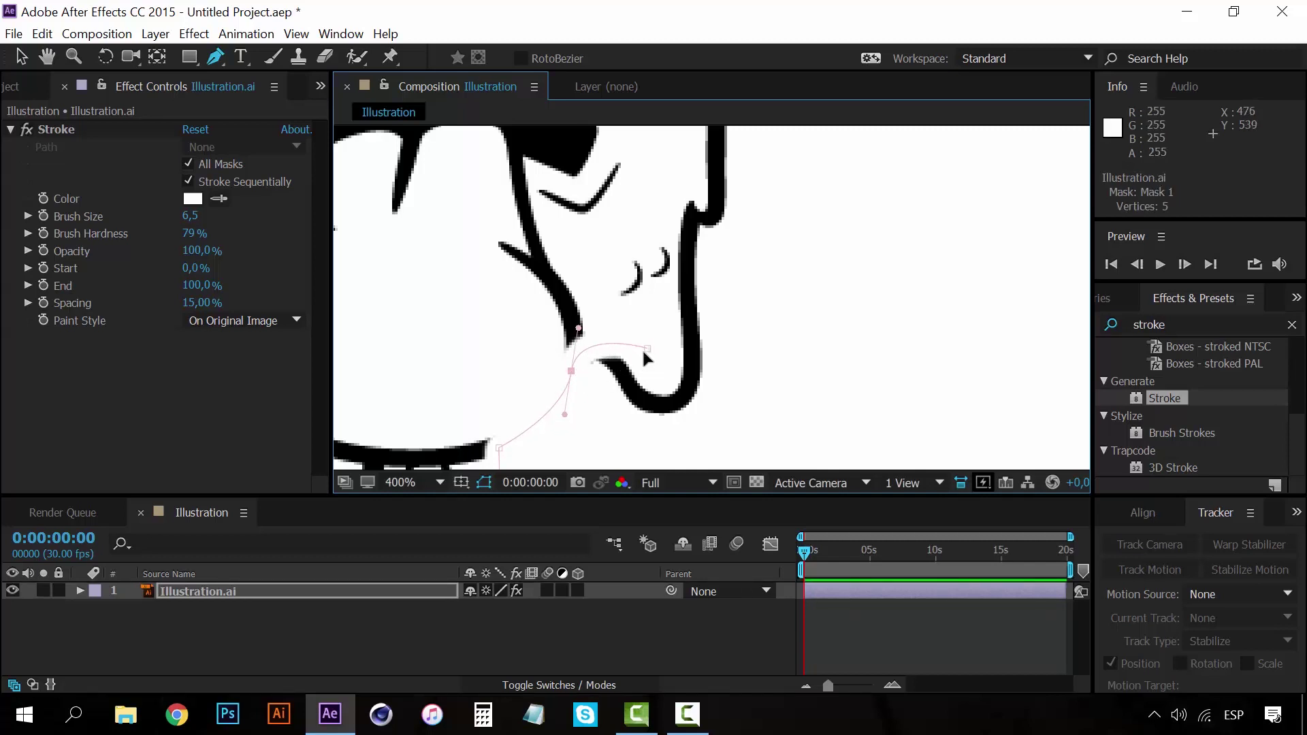
- Continue the mask path around the drip beside the chin and up the face's right edge to the right eye's outer corner
drag(645, 347, 742, 414)
click(664, 393)
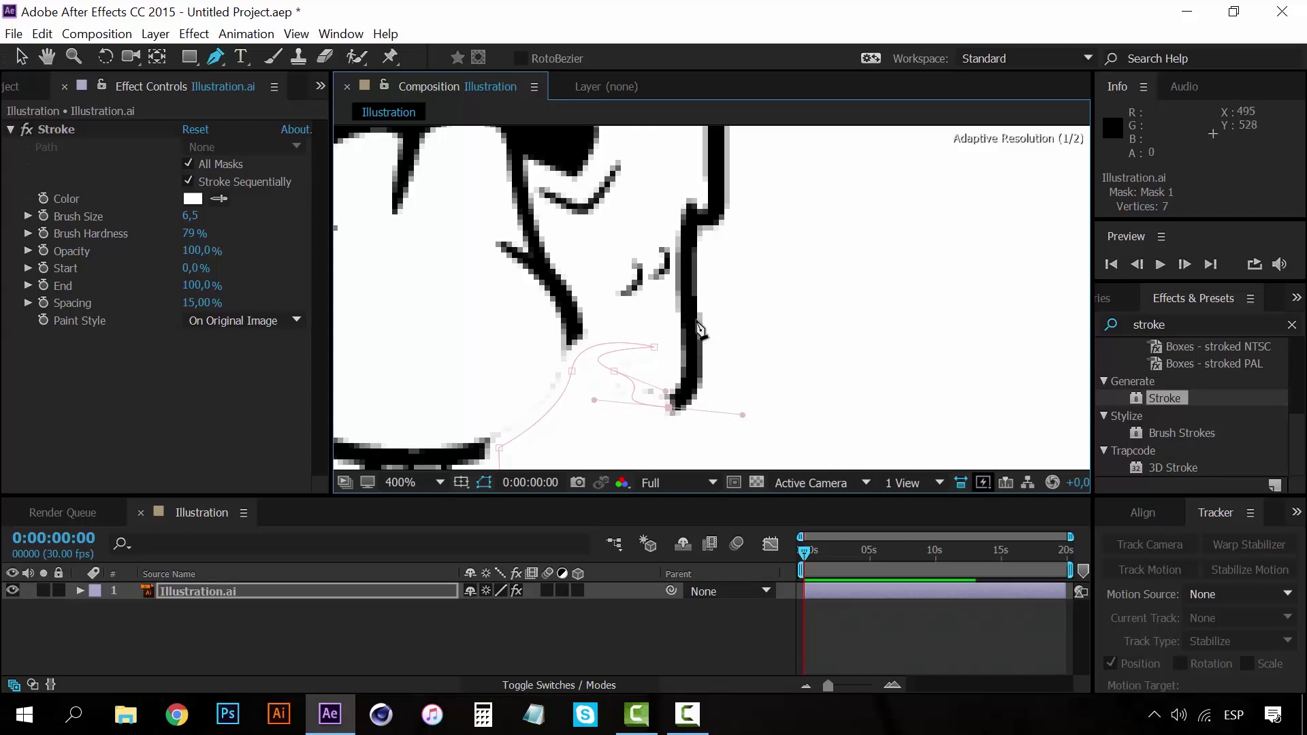
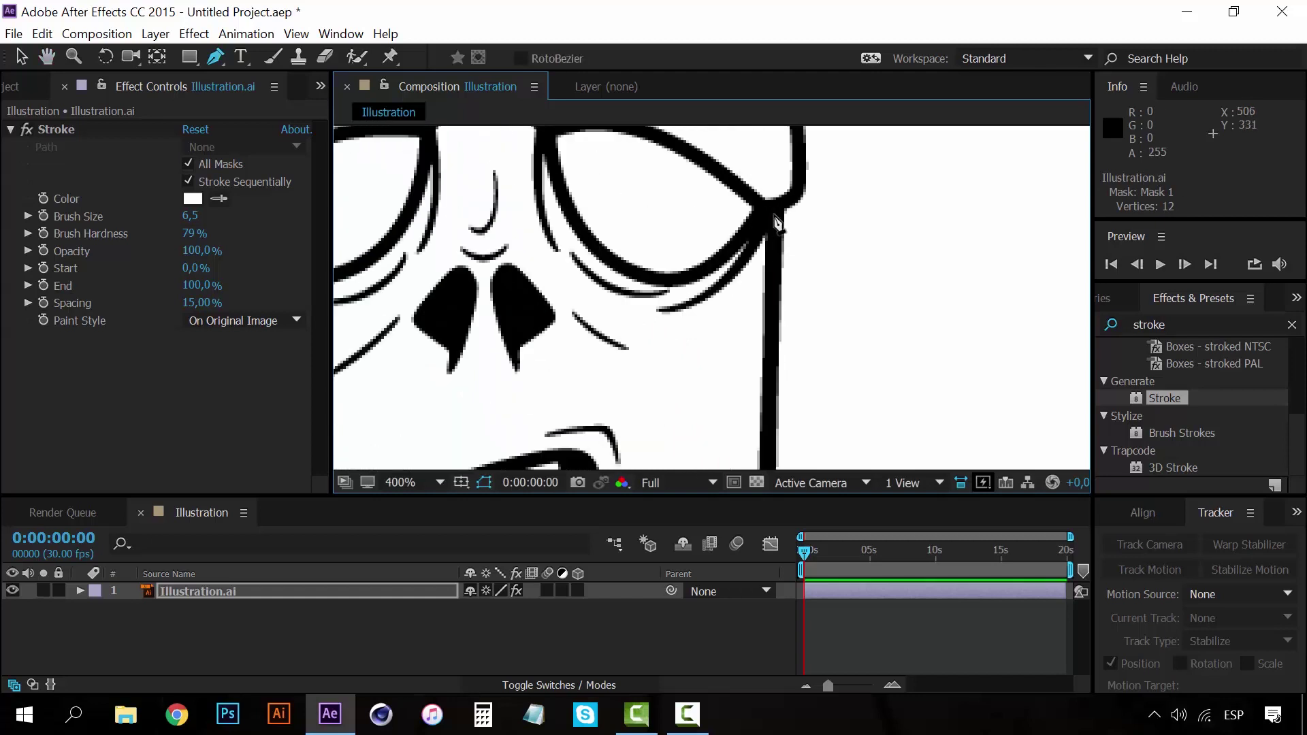
click(771, 213)
drag(788, 210, 785, 313)
click(756, 312)
- Trace the wrinkle under the right eye and the eye's lower curve with the mask path, ending at its inner corner
drag(653, 413, 562, 414)
click(739, 329)
key(ctrl+z)
click(742, 324)
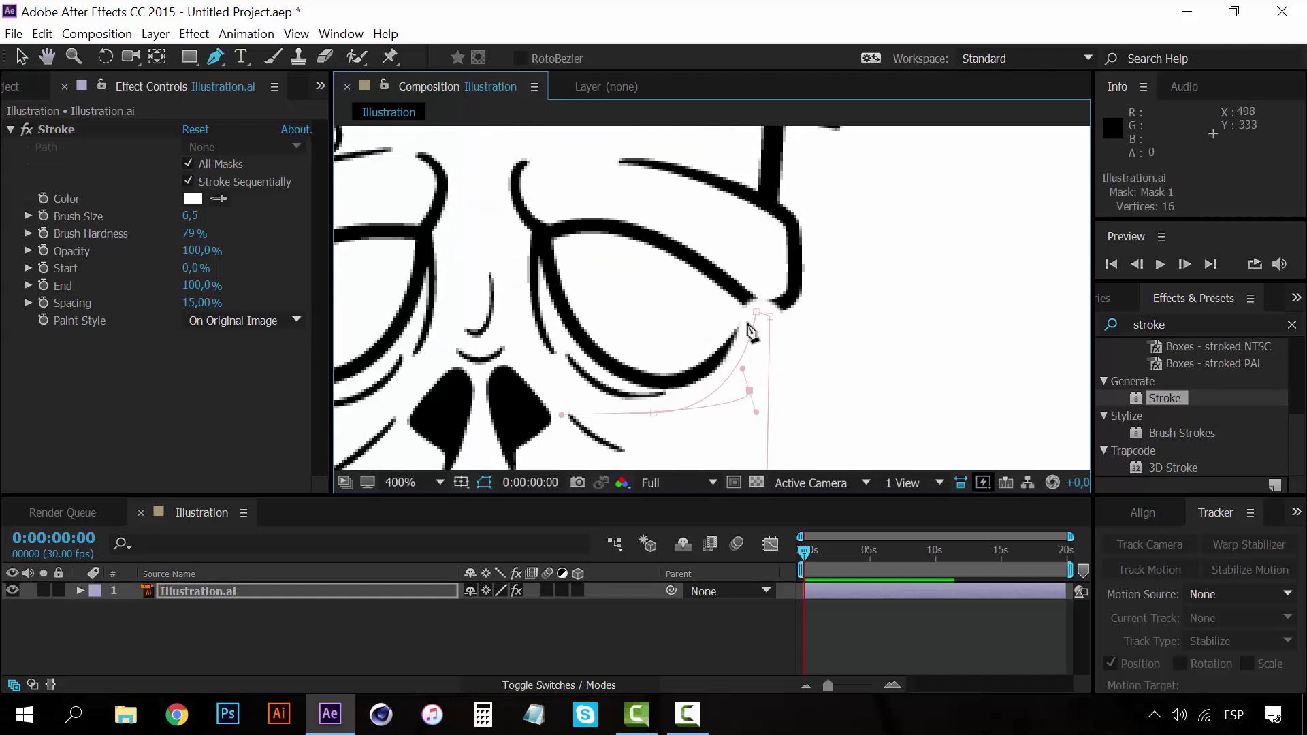
click(706, 370)
click(650, 383)
click(584, 342)
click(543, 238)
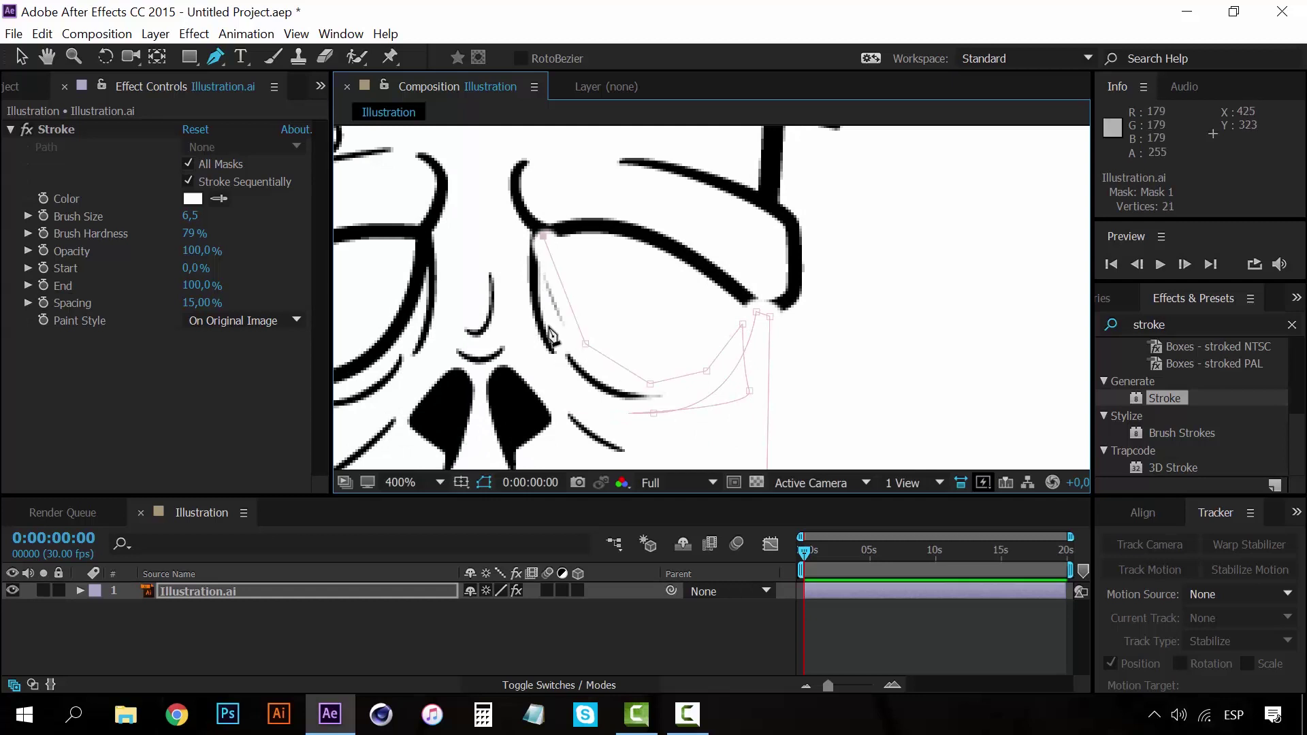
- Redo the vertex at the right eye's inner corner, then trace the inner wrinkles and the curl above the eye
key(ctrl+z)
drag(543, 237, 544, 215)
drag(553, 353, 712, 372)
click(574, 361)
drag(523, 160, 555, 149)
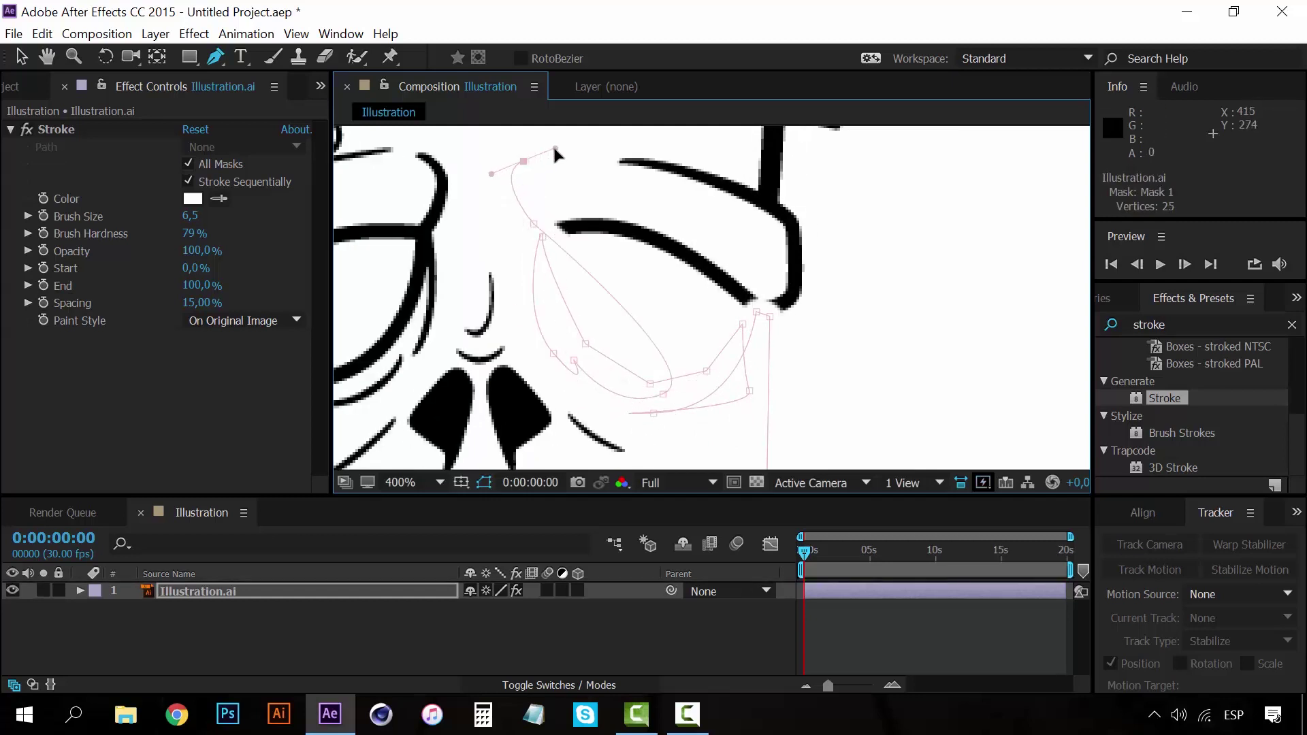
- Trace the right eye's upper curve and continue the mask path around the outer edge of the eyelid
drag(789, 338, 900, 456)
click(786, 302)
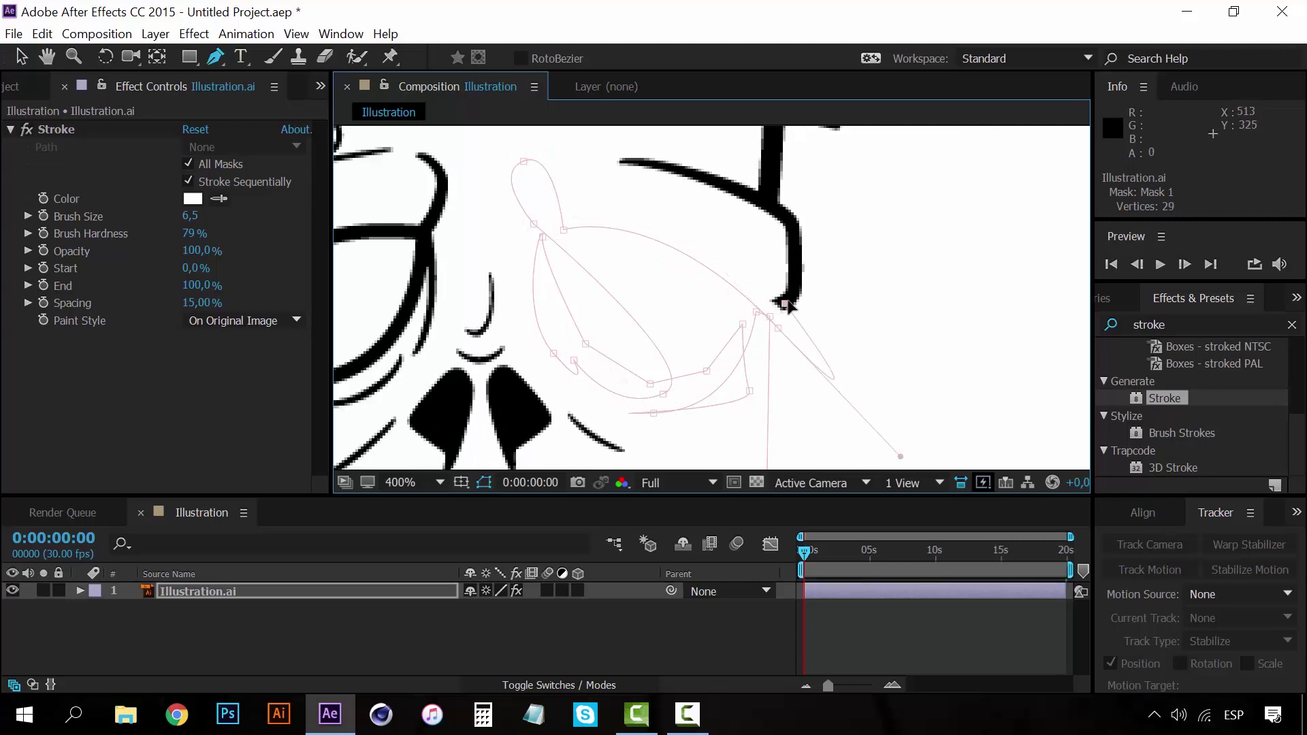
click(794, 285)
key(ctrl+z)
key(ctrl+z)
click(779, 300)
click(796, 286)
click(794, 228)
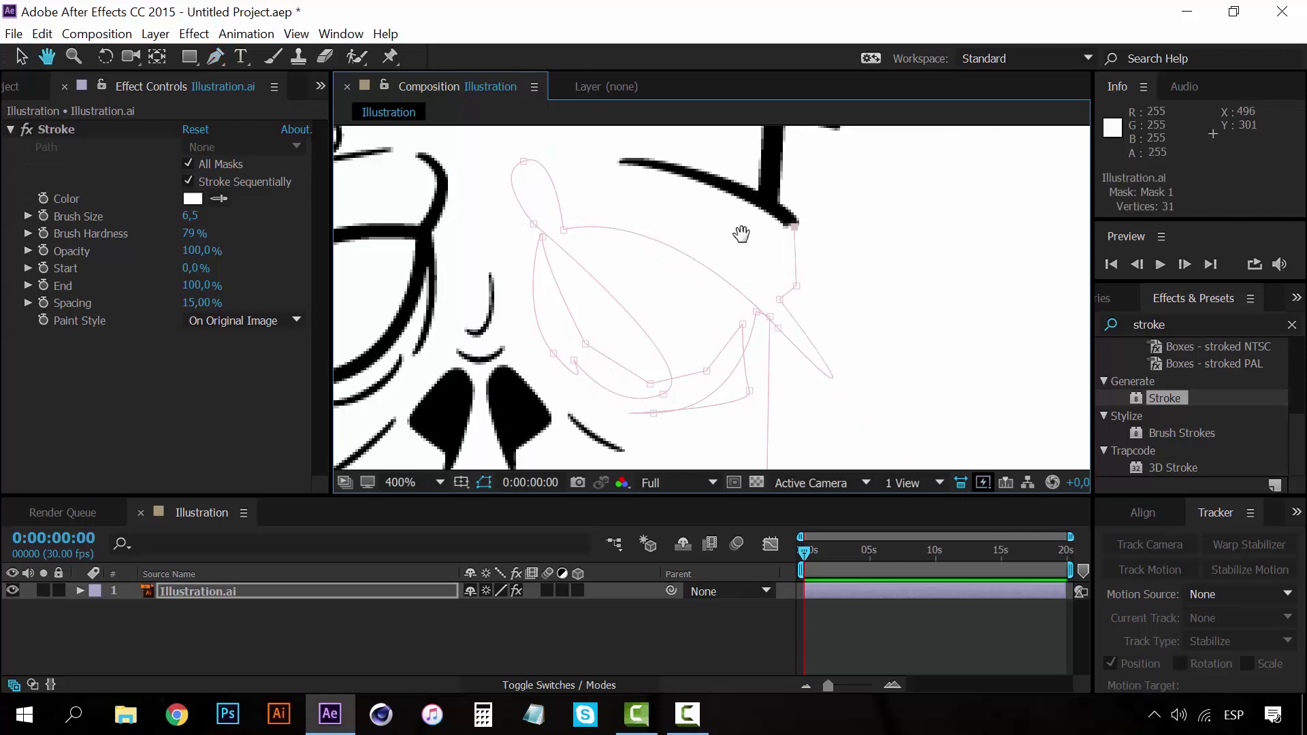
- Extend the mask path along the right eyelid's upper line and up the head's edge to the base of the right bolt
drag(741, 236, 759, 366)
drag(637, 291, 533, 295)
click(792, 320)
scroll(793, 331, up, 4)
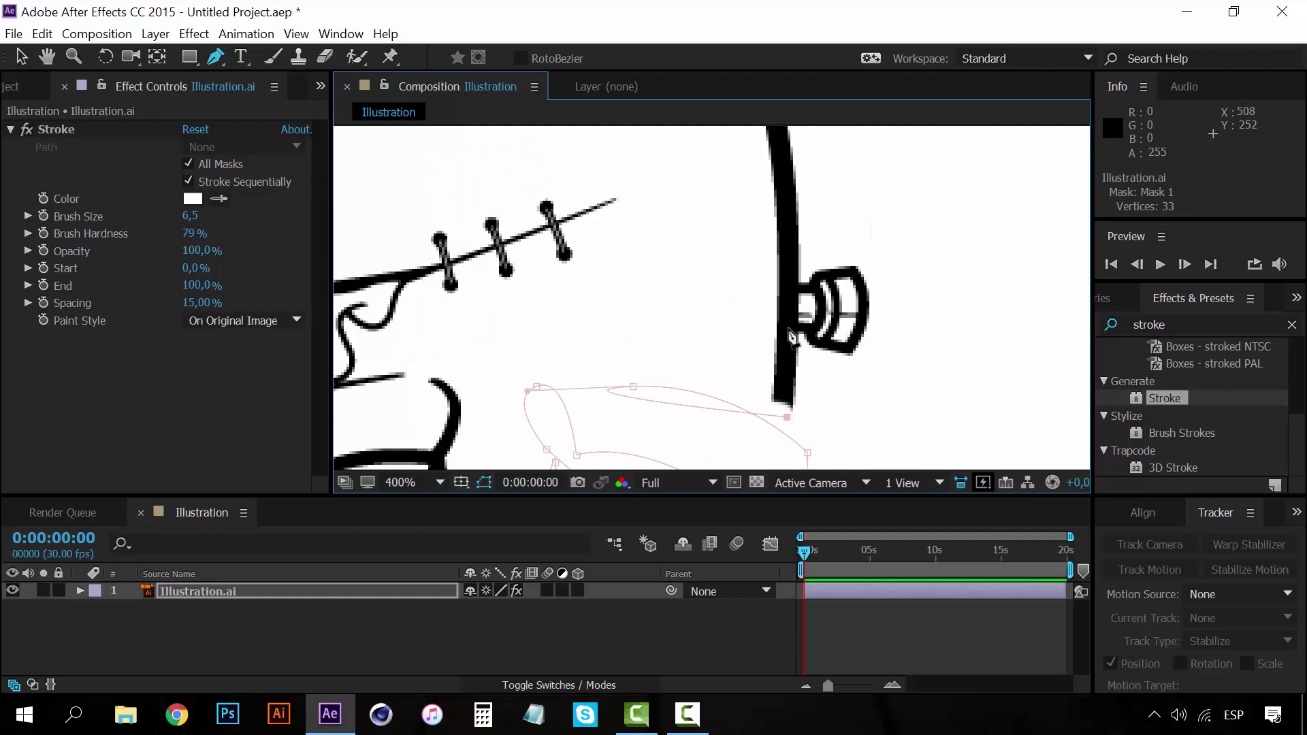
click(788, 328)
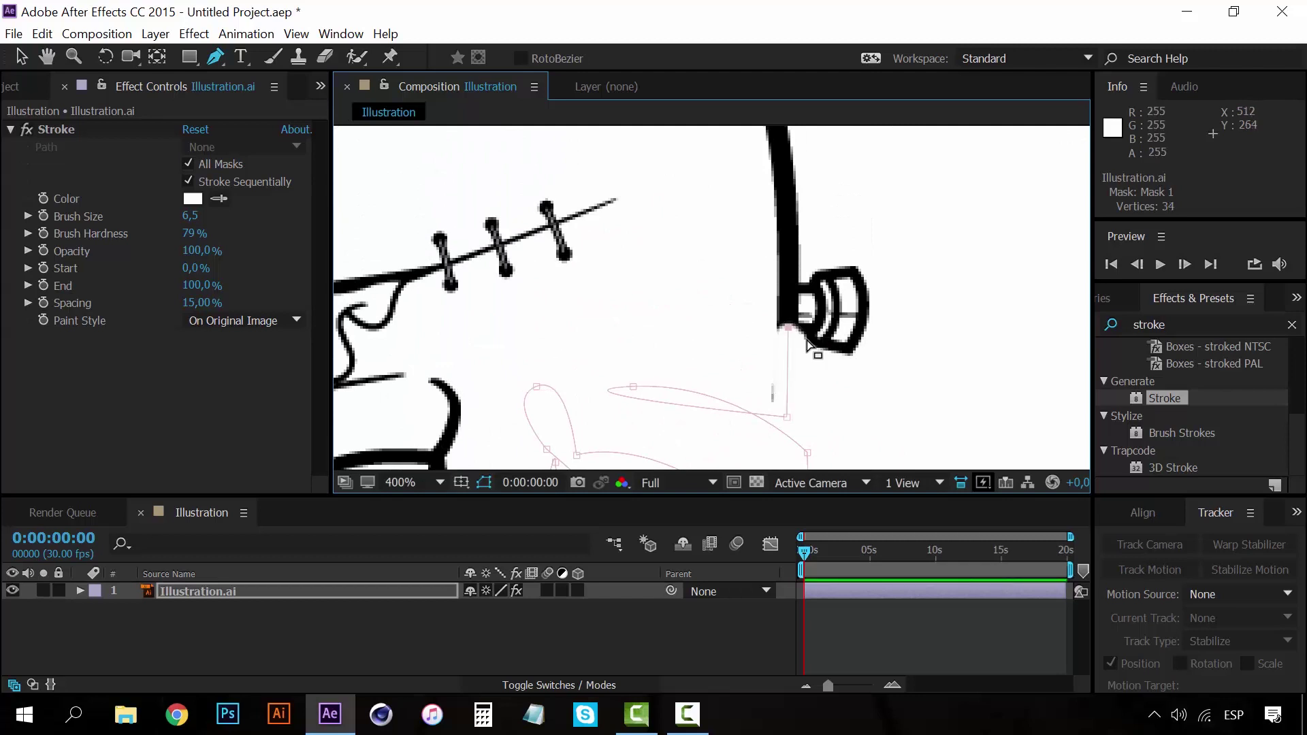
- Trace the right bolt's outer and inner lines with the mask path and return to the head's edge
click(851, 352)
mouse_move(852, 271)
mouse_down()
mouse_move(825, 243)
mouse_move(782, 238)
mouse_move(802, 339)
mouse_up()
click(833, 283)
click(831, 333)
click(821, 311)
click(815, 276)
click(797, 317)
click(784, 309)
- Extend the mask path from the right bolt up the head's right edge and curve it to the top of the head
click(806, 296)
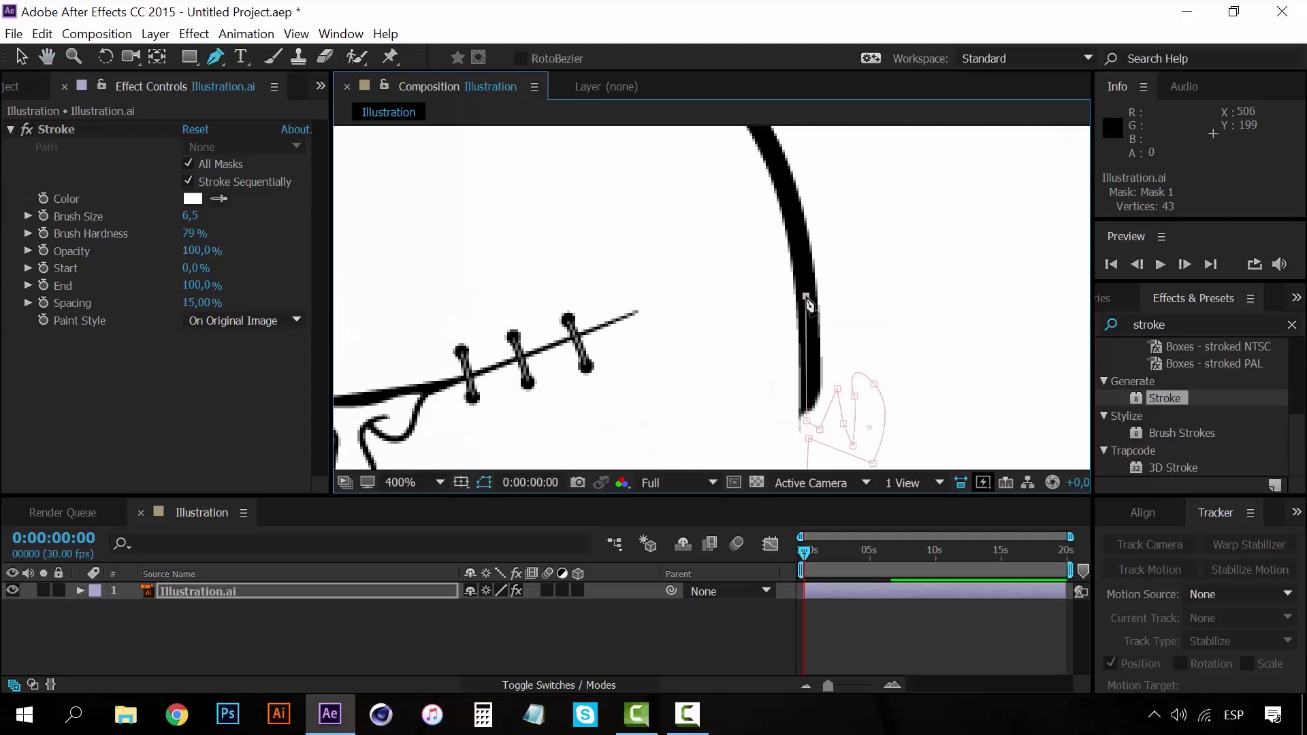
scroll(807, 299, up, 1)
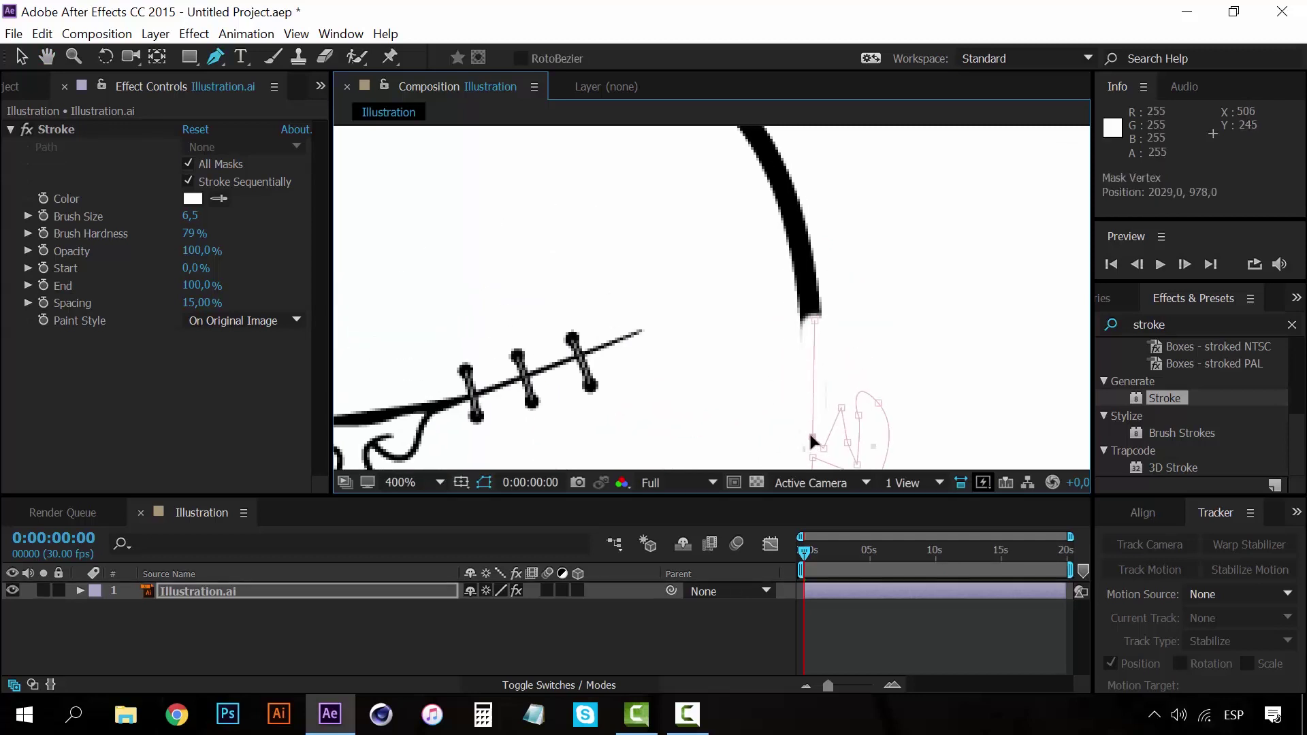
key(ctrl+z)
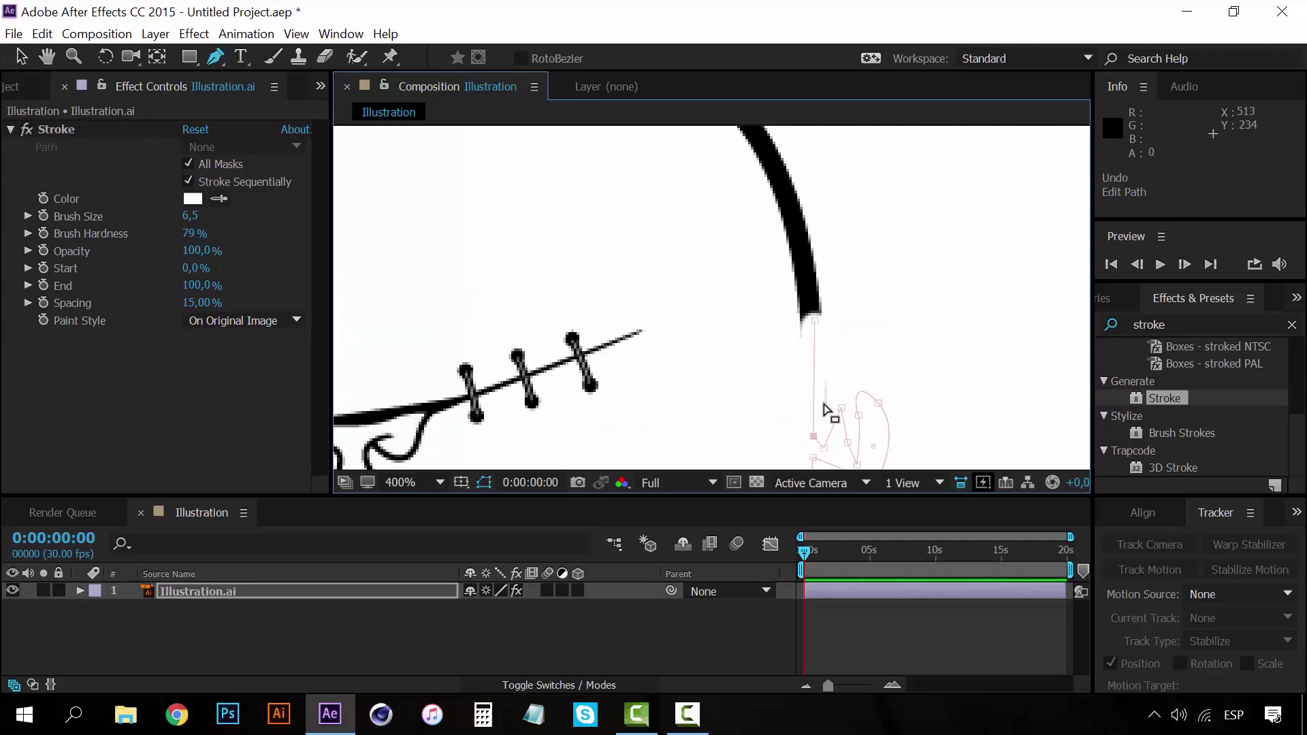
click(822, 402)
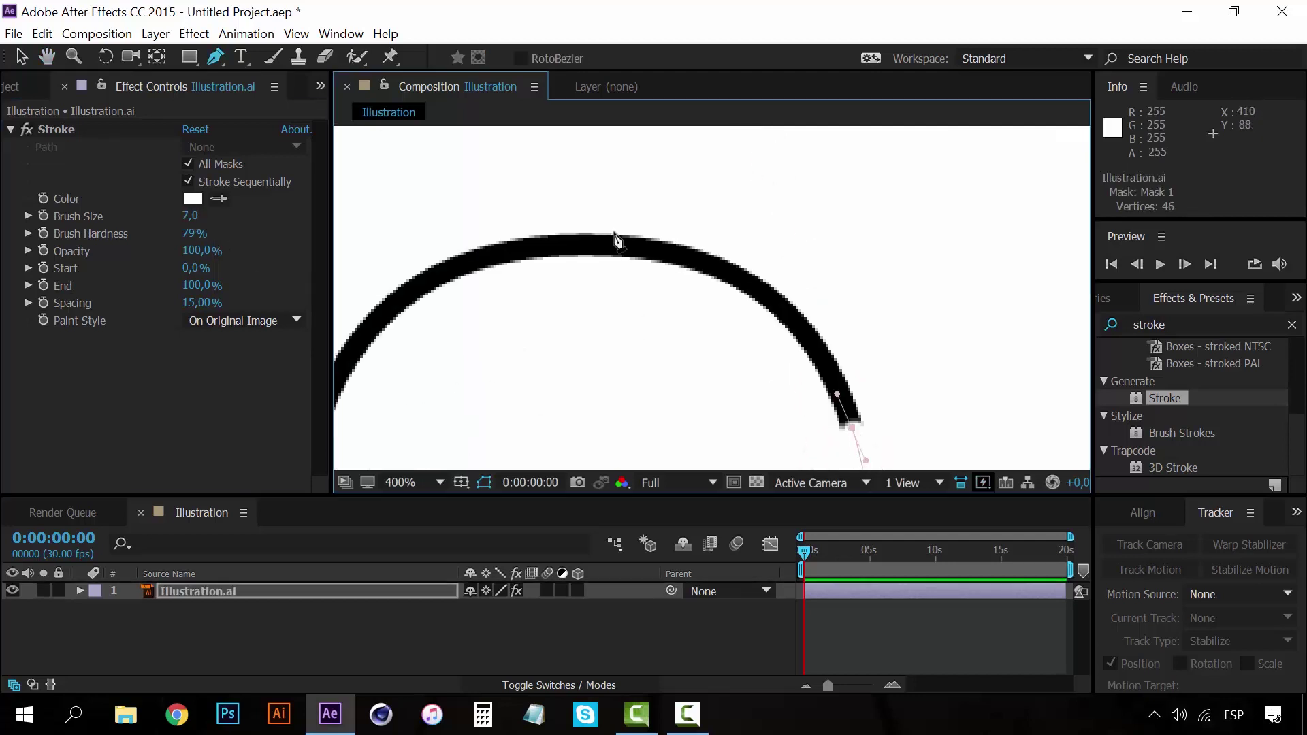
drag(589, 243, 391, 251)
- Set the Stroke effect's Brush Size to 7,5
click(190, 215)
text(7,5)
key(Return)
- Continue the mask path from the top of the head down its left side to the left bolt, adjusting vertices along the outline
key(space)
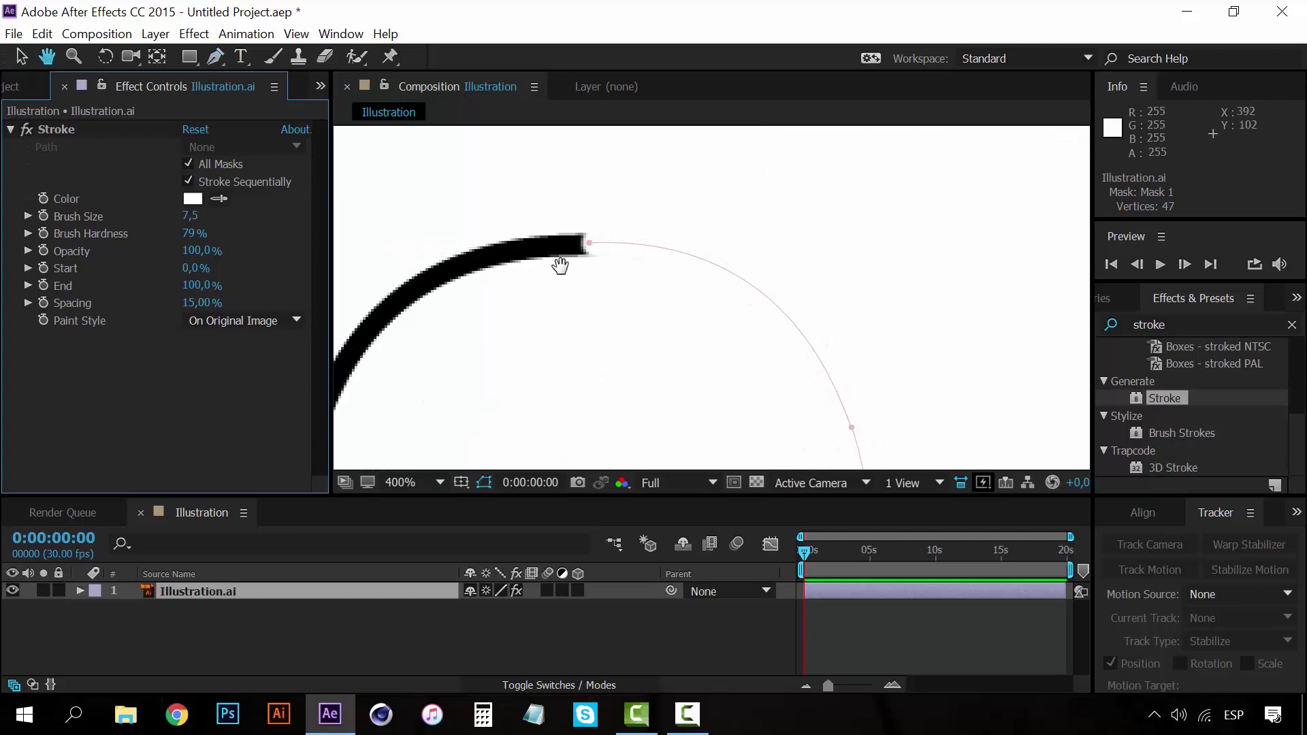
drag(560, 266, 746, 242)
click(526, 352)
key(space)
drag(531, 362, 624, 178)
click(584, 276)
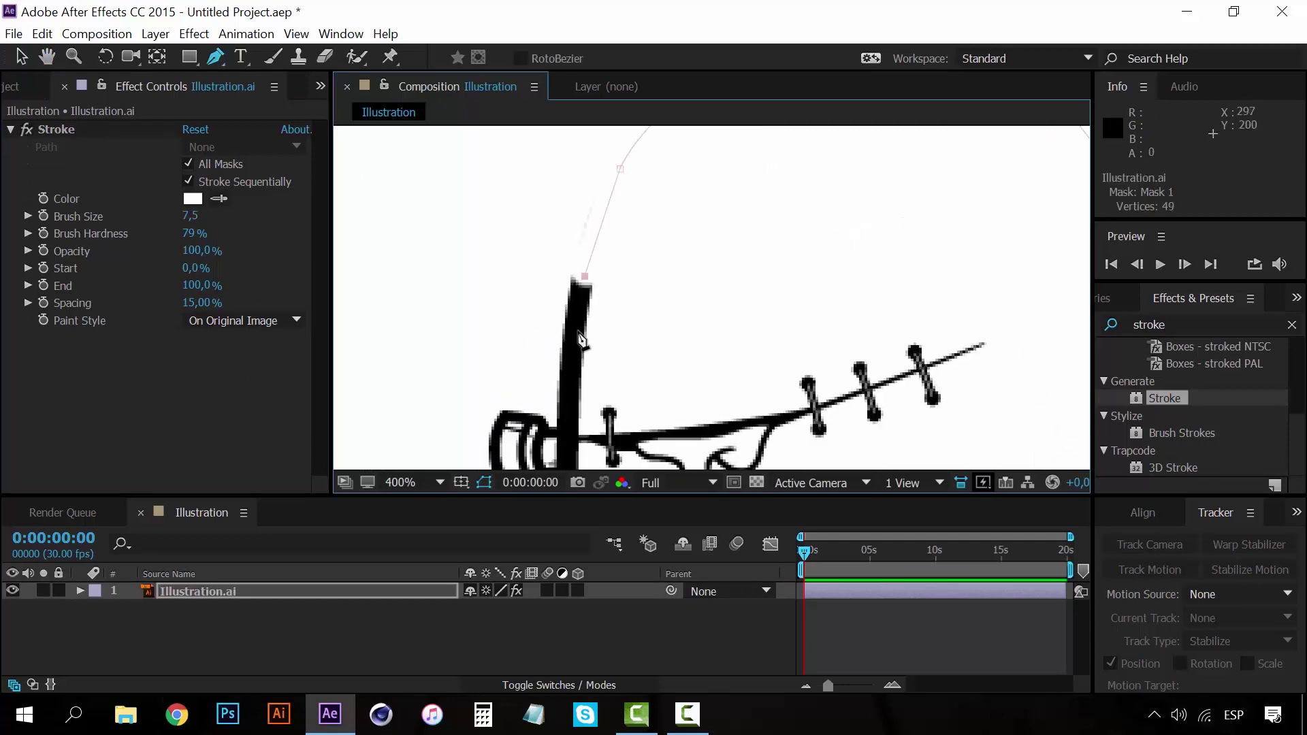
drag(601, 226, 595, 227)
drag(585, 276, 577, 310)
click(567, 432)
- Trace the left bolt's outer outline and inner lines with the mask path
key(space)
drag(567, 431, 597, 237)
click(578, 239)
click(570, 228)
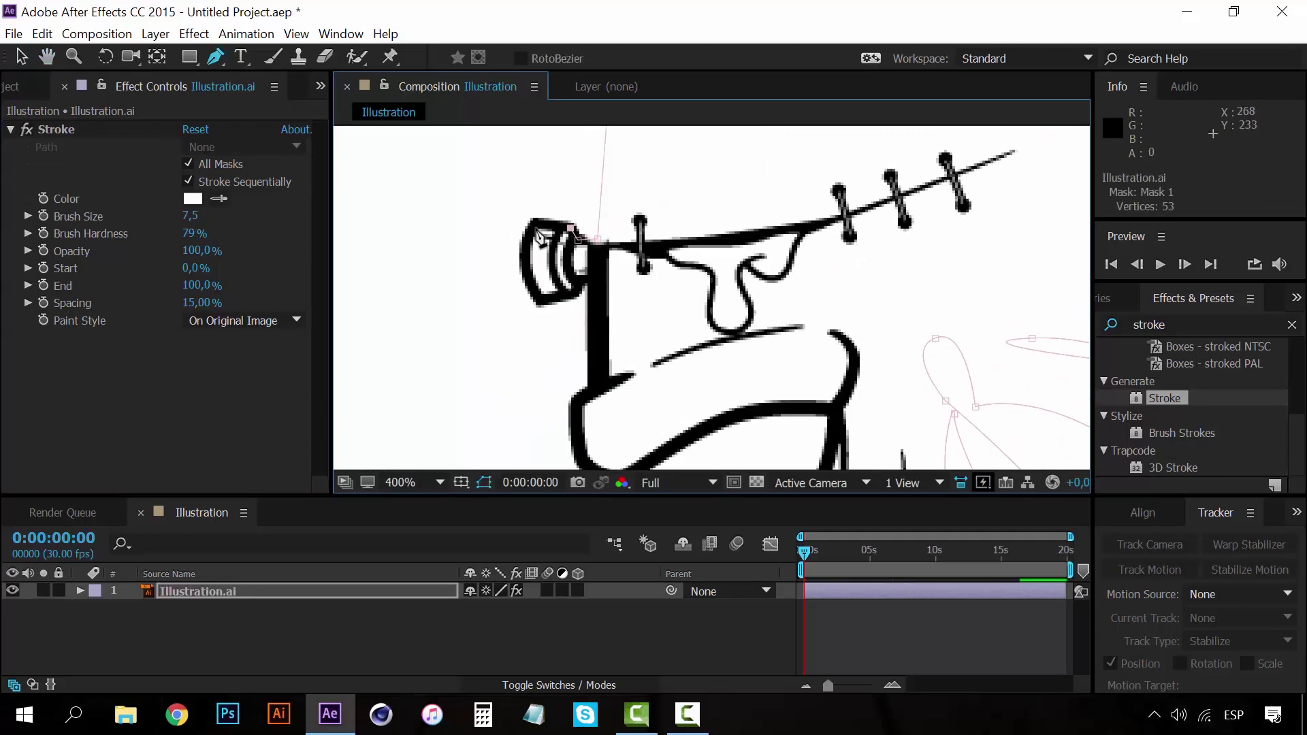
click(534, 224)
click(525, 265)
click(541, 302)
click(567, 295)
click(551, 264)
click(556, 246)
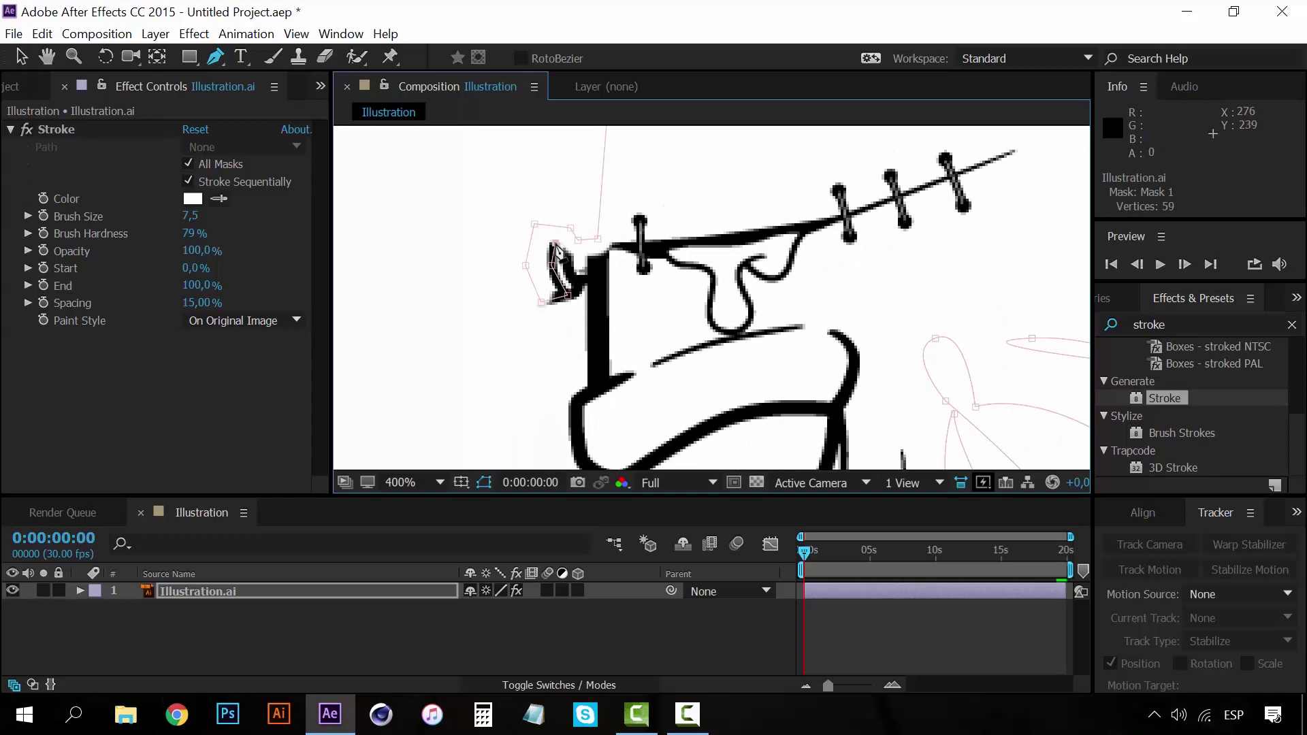
- Extend the mask path down the head's edge below the left bolt and around the eyelid to the left eye's outer corner
click(598, 259)
click(598, 389)
click(633, 373)
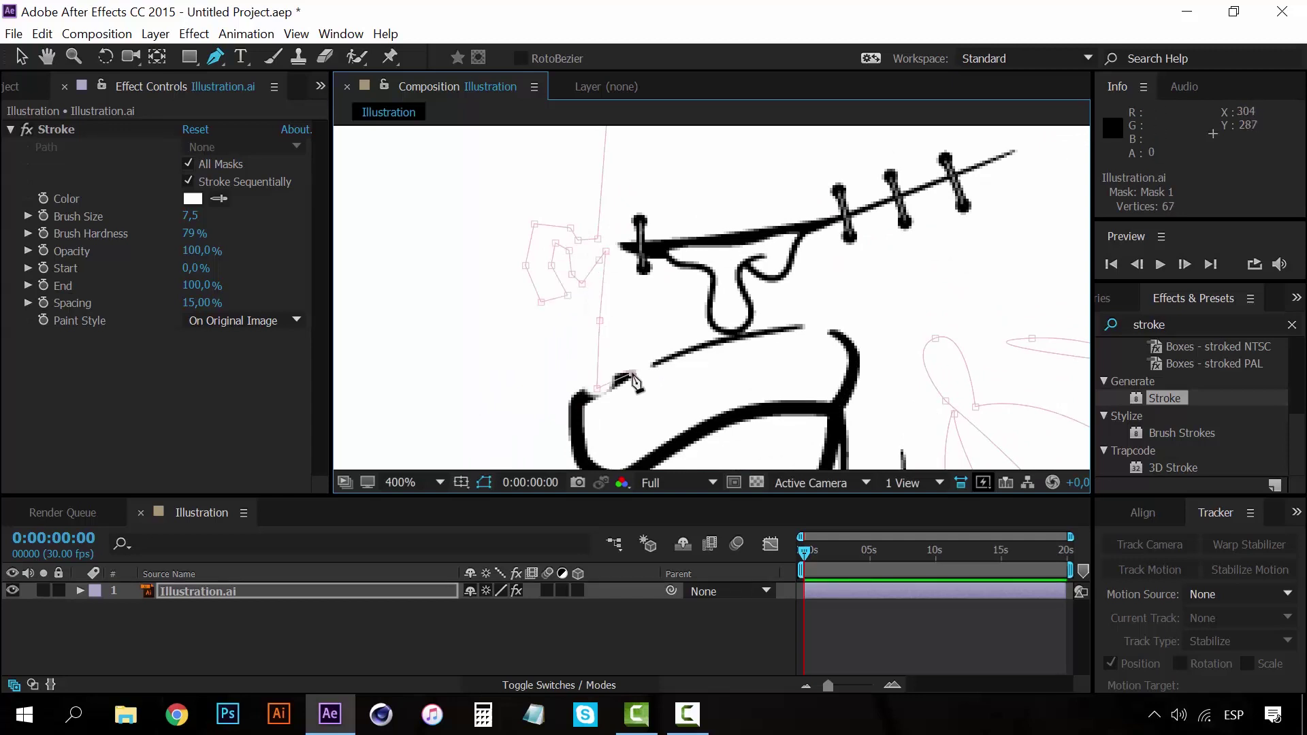
click(575, 404)
key(space)
drag(583, 433, 555, 298)
click(552, 326)
click(595, 350)
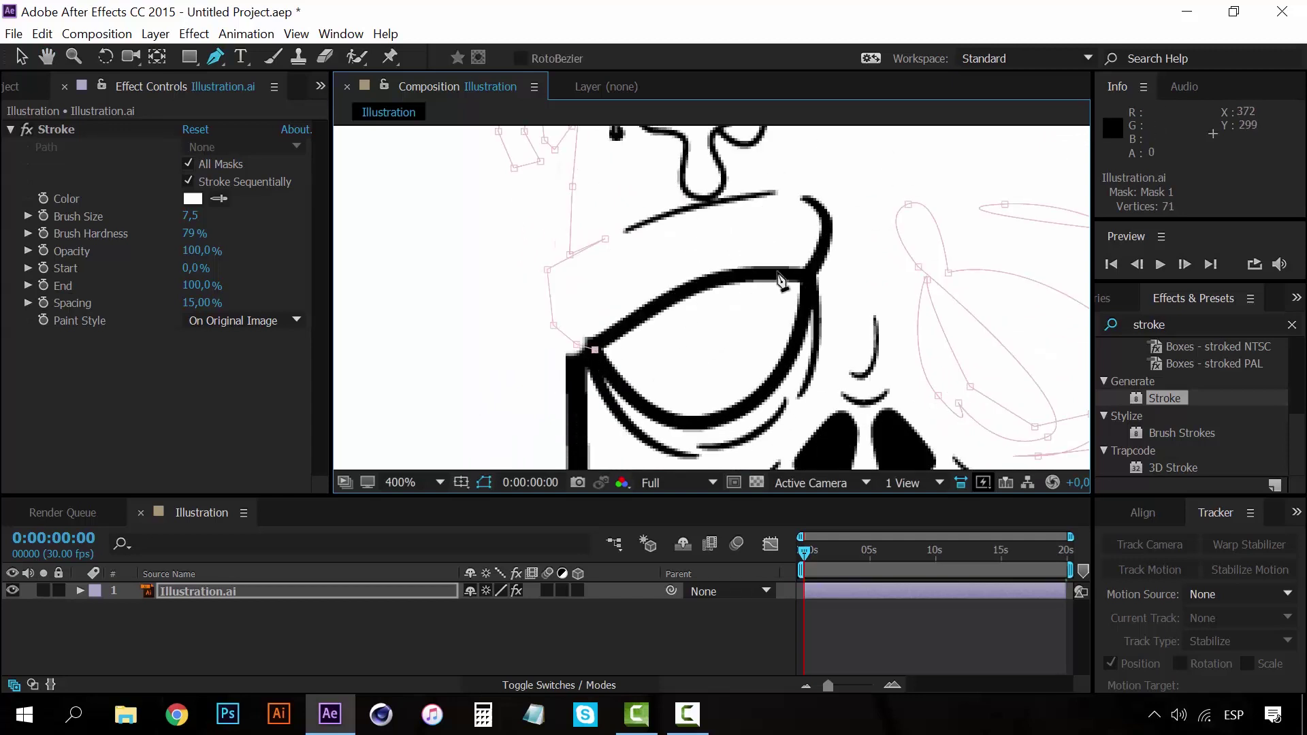
- Trace the left eye's upper curve and the curl above its inner corner with the mask path
drag(803, 276, 927, 290)
click(815, 268)
drag(803, 197, 764, 192)
click(809, 297)
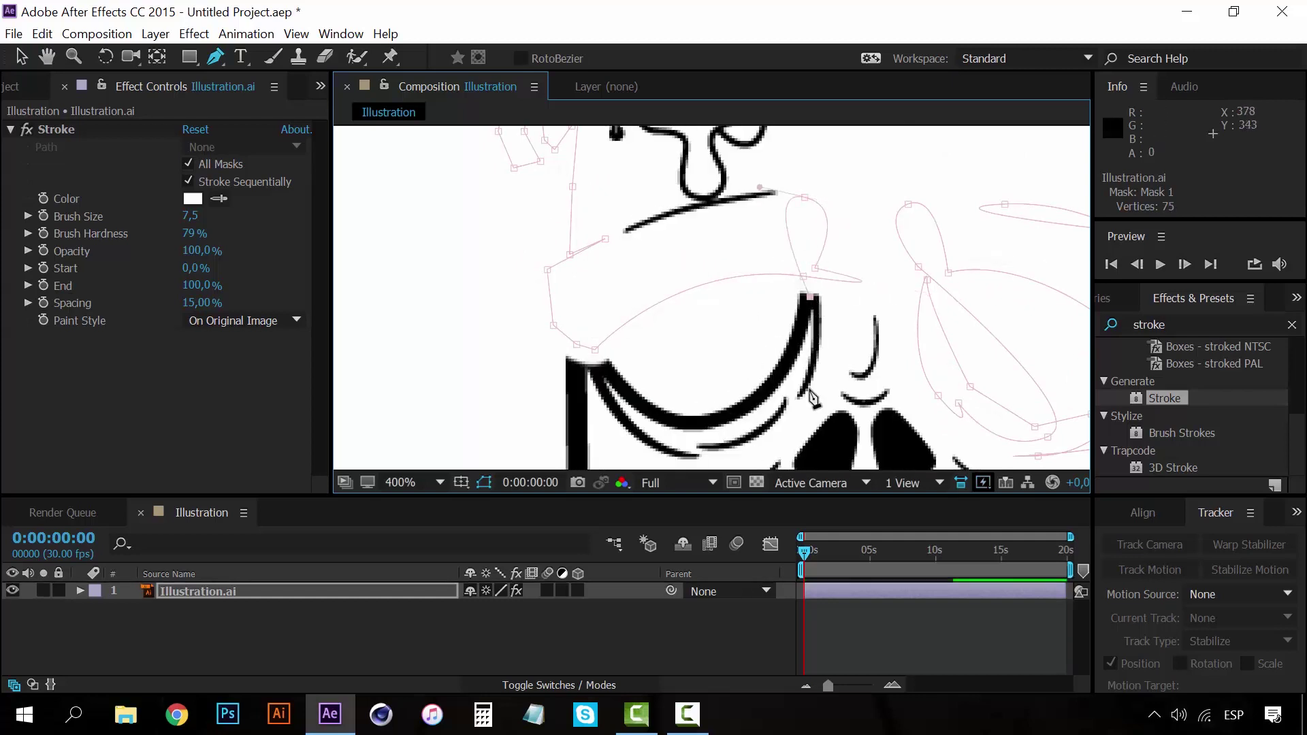
- Trace the wrinkles under the left eye and the eye's lower curve with the mask path
mouse_move(797, 398)
mouse_down()
mouse_move(761, 423)
mouse_move(639, 436)
mouse_up()
click(805, 312)
key(ctrl+z)
click(783, 405)
click(698, 460)
drag(597, 369, 599, 310)
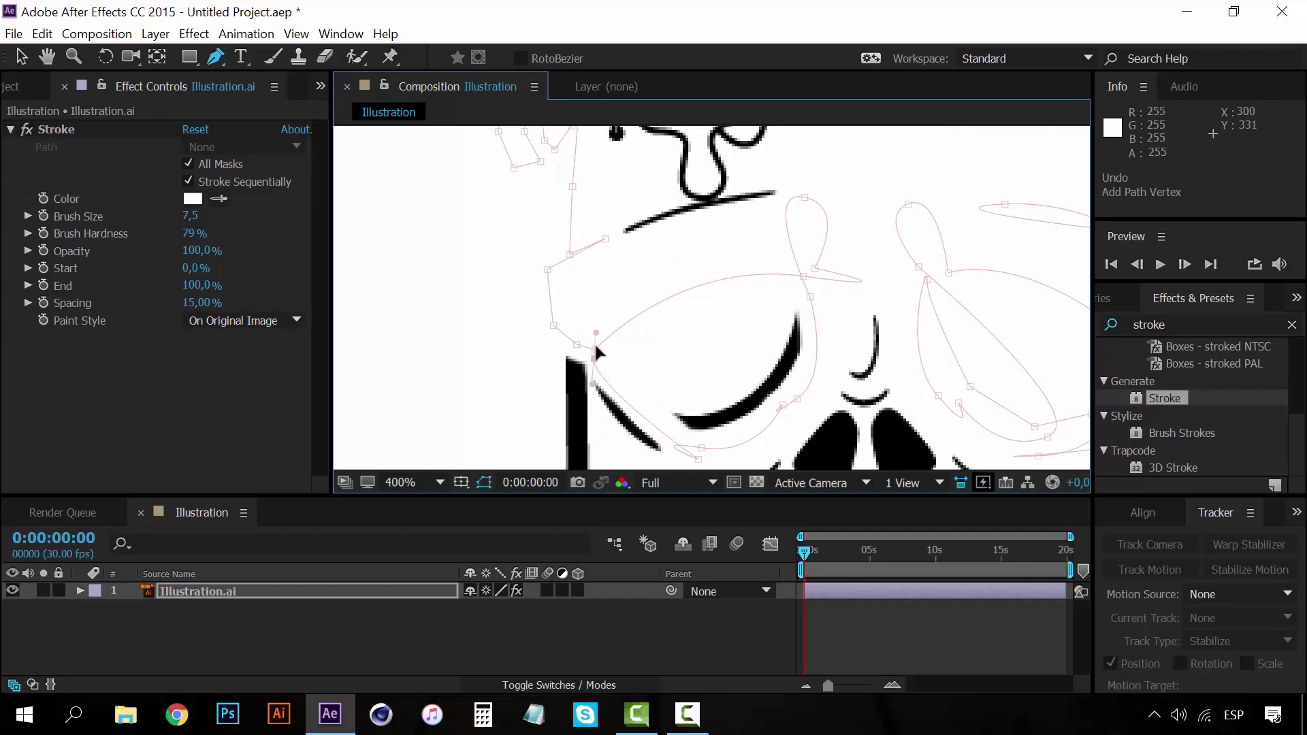
click(732, 412)
drag(797, 315, 800, 282)
- Extend the mask path down the face's left edge, branching out over the short slanted crease along the way
drag(573, 376, 576, 413)
drag(579, 461, 583, 312)
click(583, 316)
click(580, 407)
drag(606, 426, 601, 213)
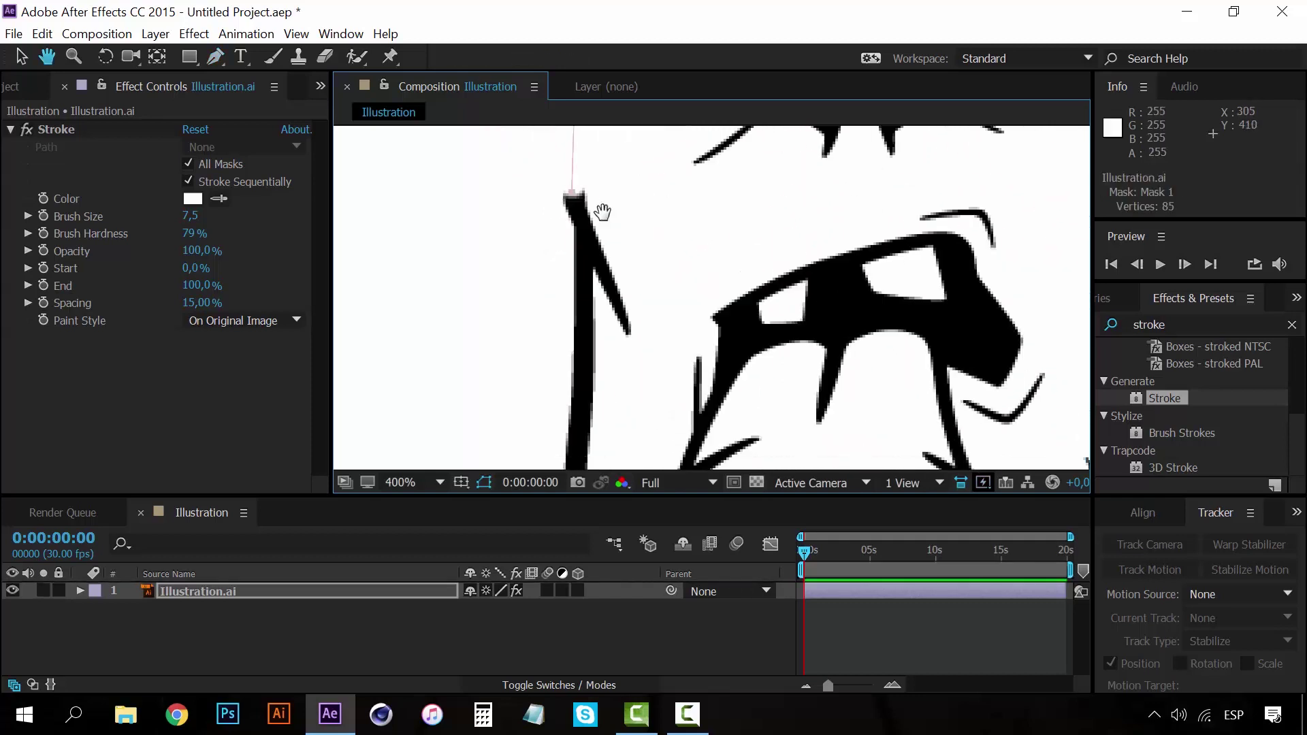
click(626, 330)
click(578, 247)
click(582, 386)
drag(583, 445, 596, 256)
click(592, 252)
click(588, 319)
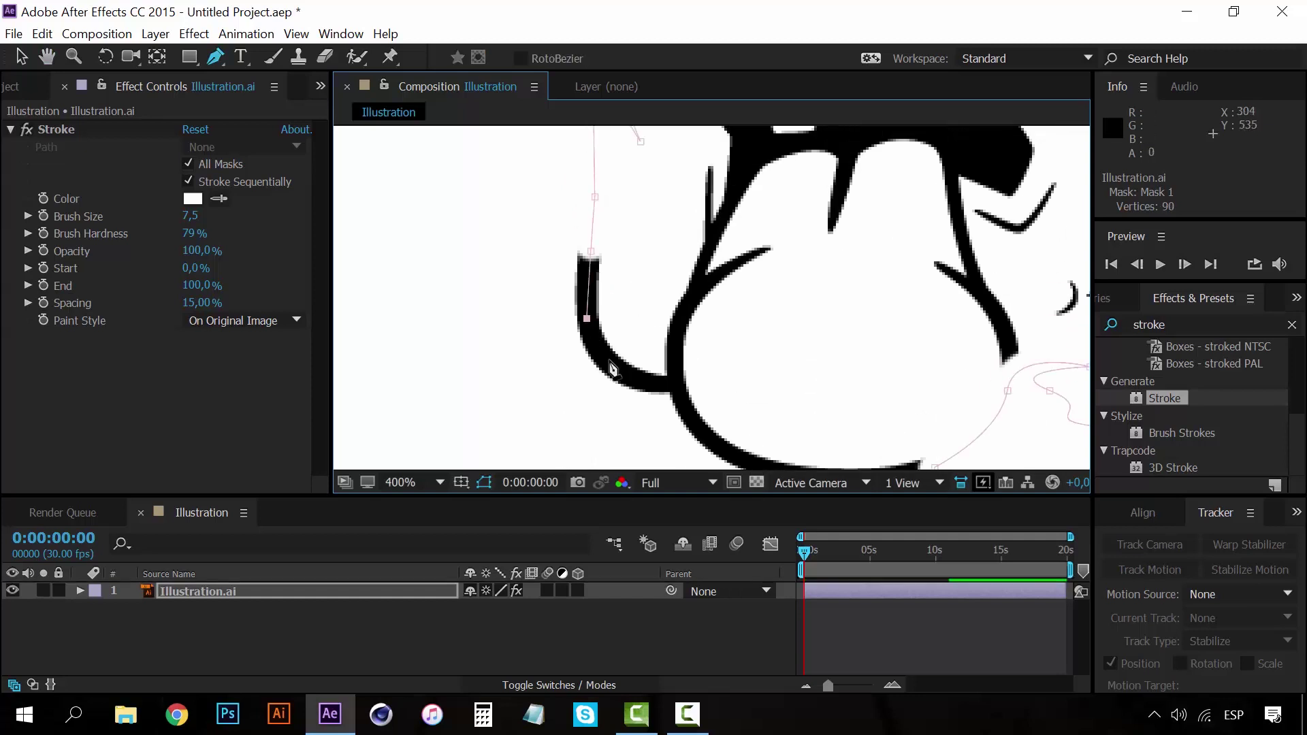
- Trace the face's lower left corner to the chin and curve the mask path along the bottom of the chin
click(611, 366)
click(642, 384)
click(678, 384)
drag(712, 390, 644, 326)
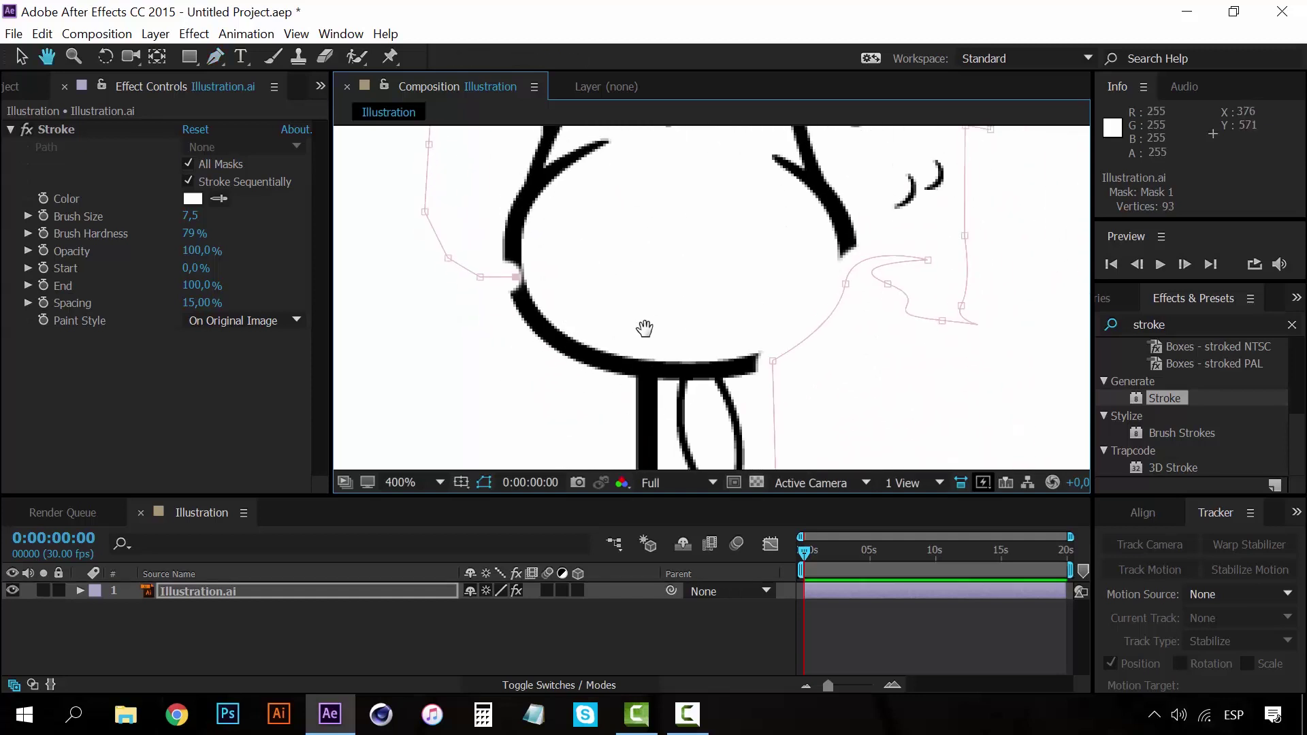
drag(755, 364, 990, 329)
- Extend the mask path down the popsicle stick's left edge to the start of its bottom curve
drag(649, 408, 650, 263)
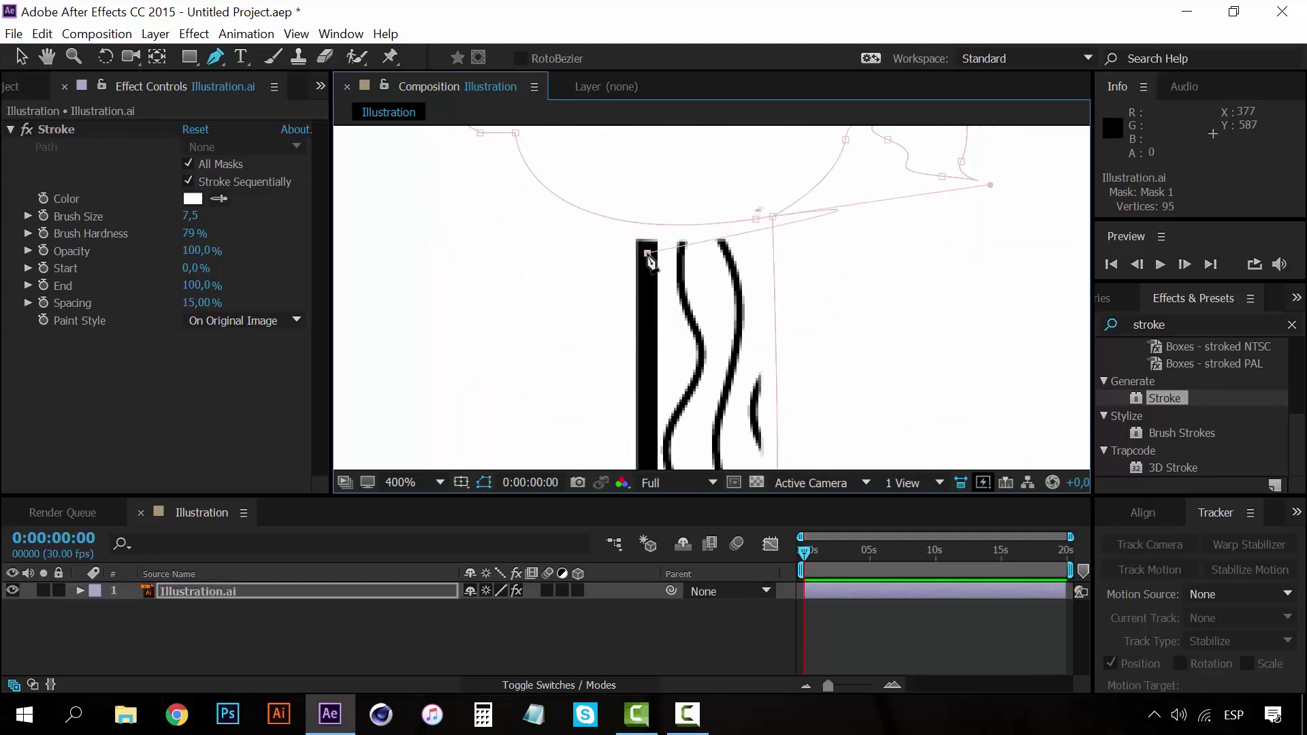
click(639, 242)
drag(645, 371, 644, 274)
click(641, 410)
drag(642, 412, 616, 258)
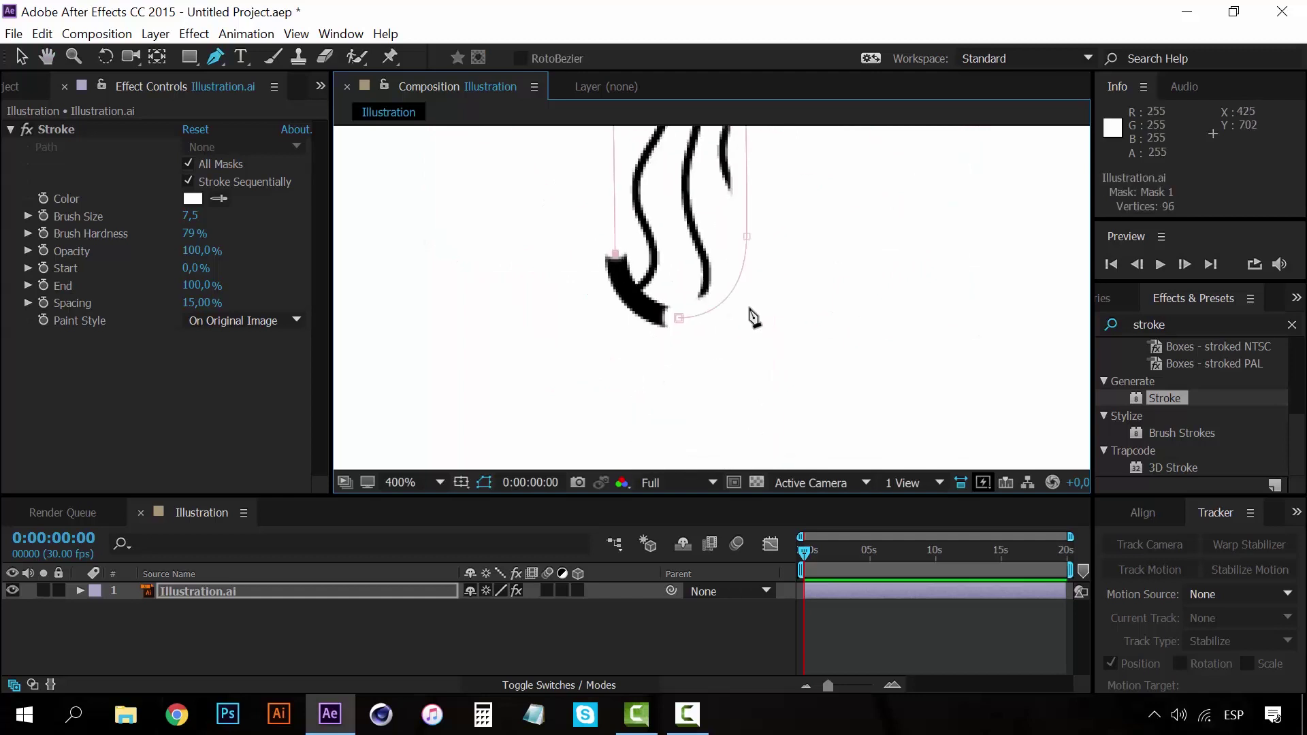
- Cover the popsicle stick's bottom curve and the leftmost wavy grain line with the mask path
drag(745, 317, 866, 271)
mouse_move(668, 309)
mouse_down()
mouse_move(683, 347)
mouse_move(680, 292)
mouse_up()
click(673, 344)
key(space)
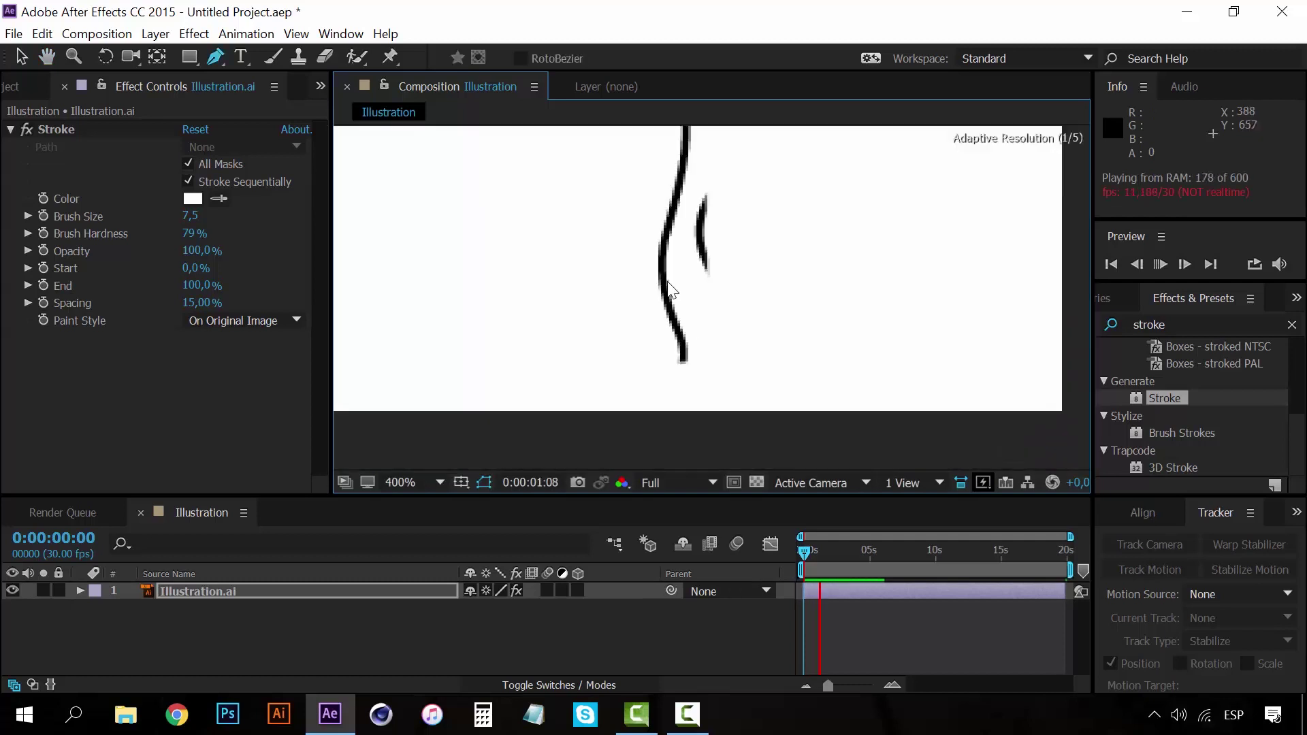
- Continue the mask path up the rest of the stick's left grain line, down the middle wavy line and over the short right one
scroll(667, 292, down, 1)
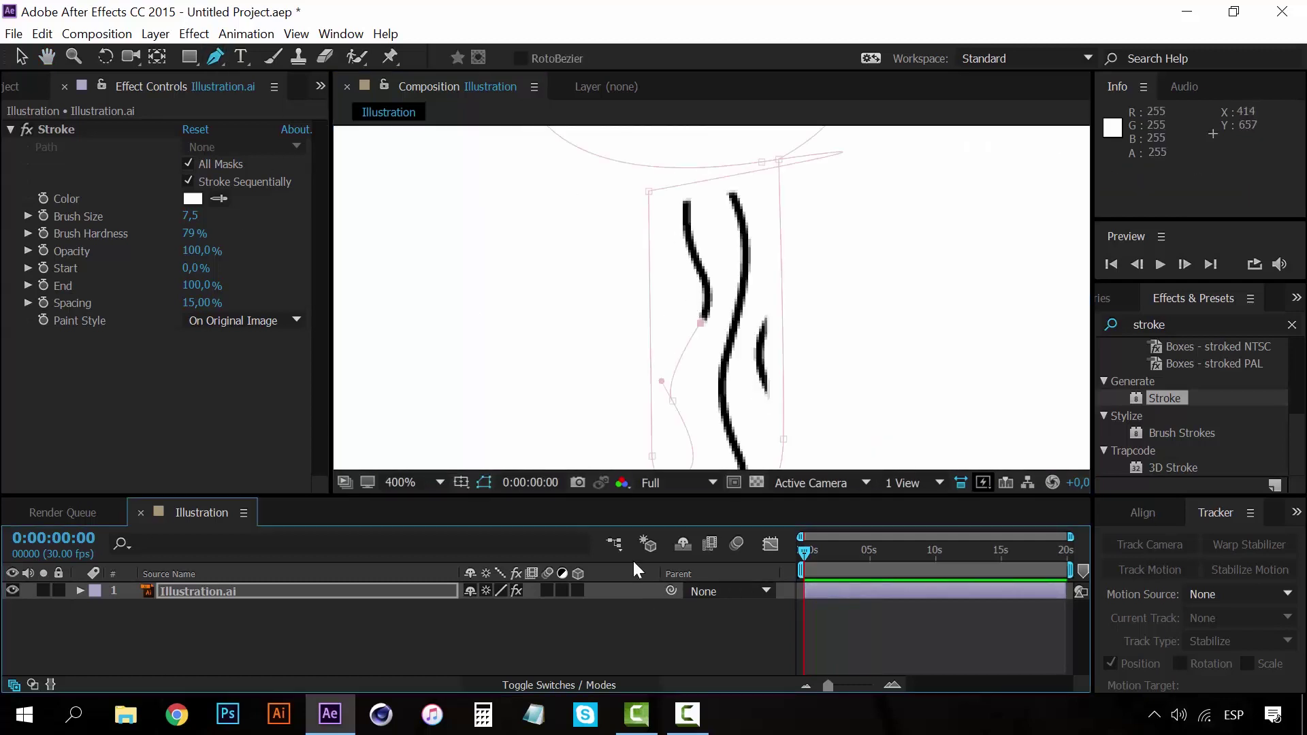
mouse_move(700, 263)
mouse_down()
mouse_move(682, 224)
mouse_move(750, 258)
mouse_up()
click(688, 200)
drag(734, 314, 723, 338)
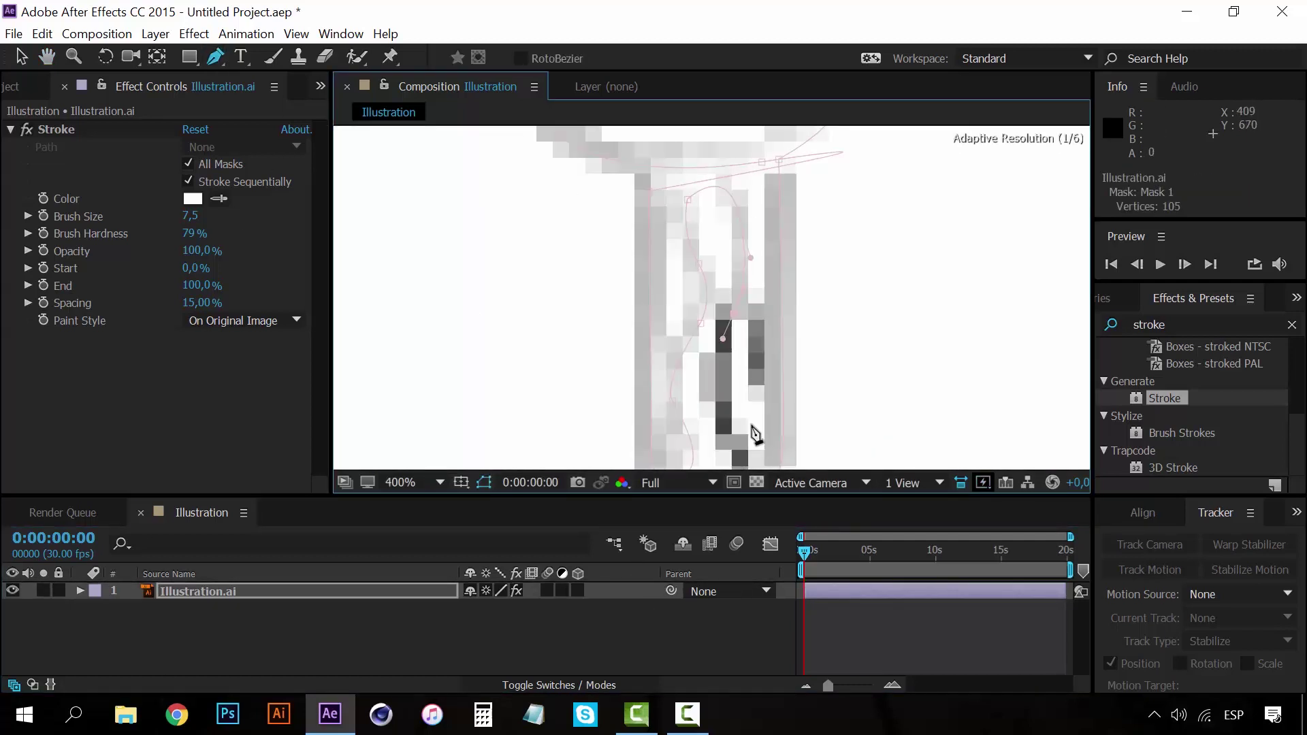
mouse_move(727, 427)
mouse_down()
mouse_move(736, 451)
mouse_move(741, 311)
mouse_up()
drag(739, 411, 717, 434)
click(769, 261)
drag(764, 185, 770, 360)
- Curve the mask path up the round chin's right side and along the crease running up to the mouth's right part
click(802, 402)
drag(728, 311, 663, 298)
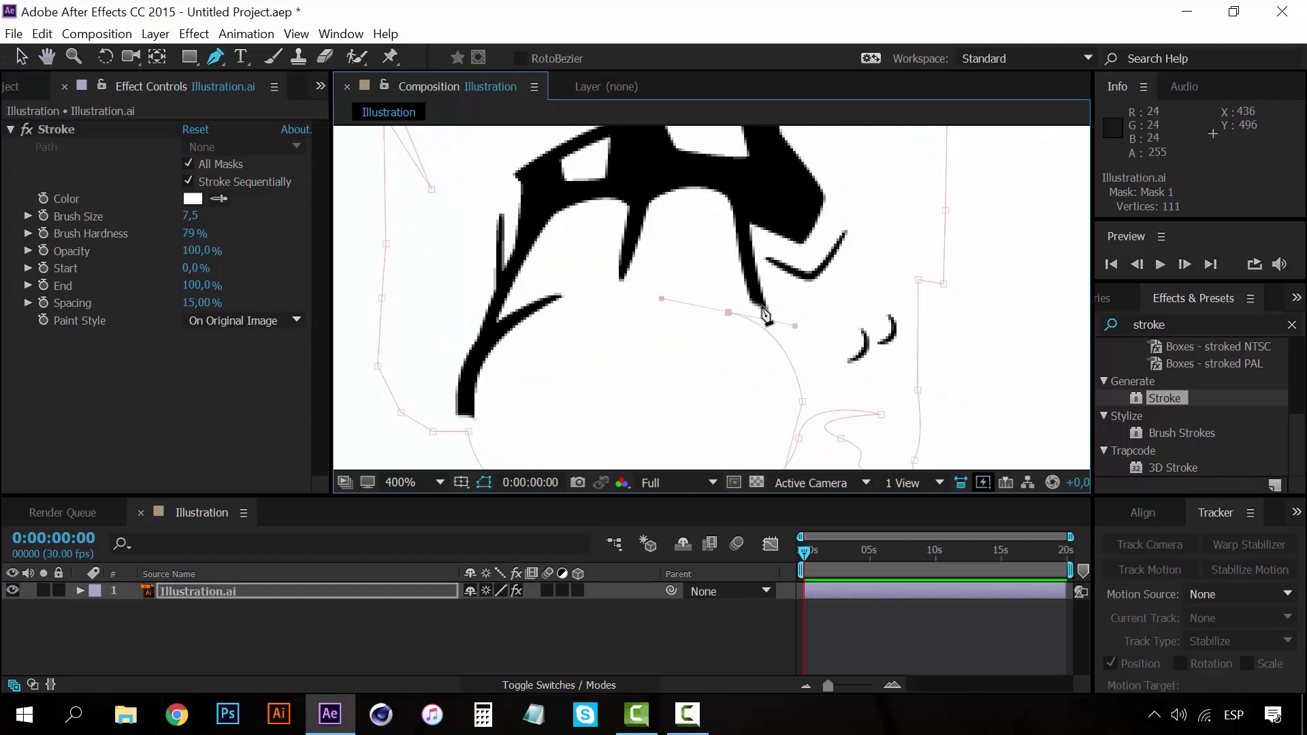
click(761, 303)
drag(752, 260, 755, 382)
click(742, 331)
- Zigzag the mask path across the right part of the mouth, from its lower right corner past the right tooth
click(802, 360)
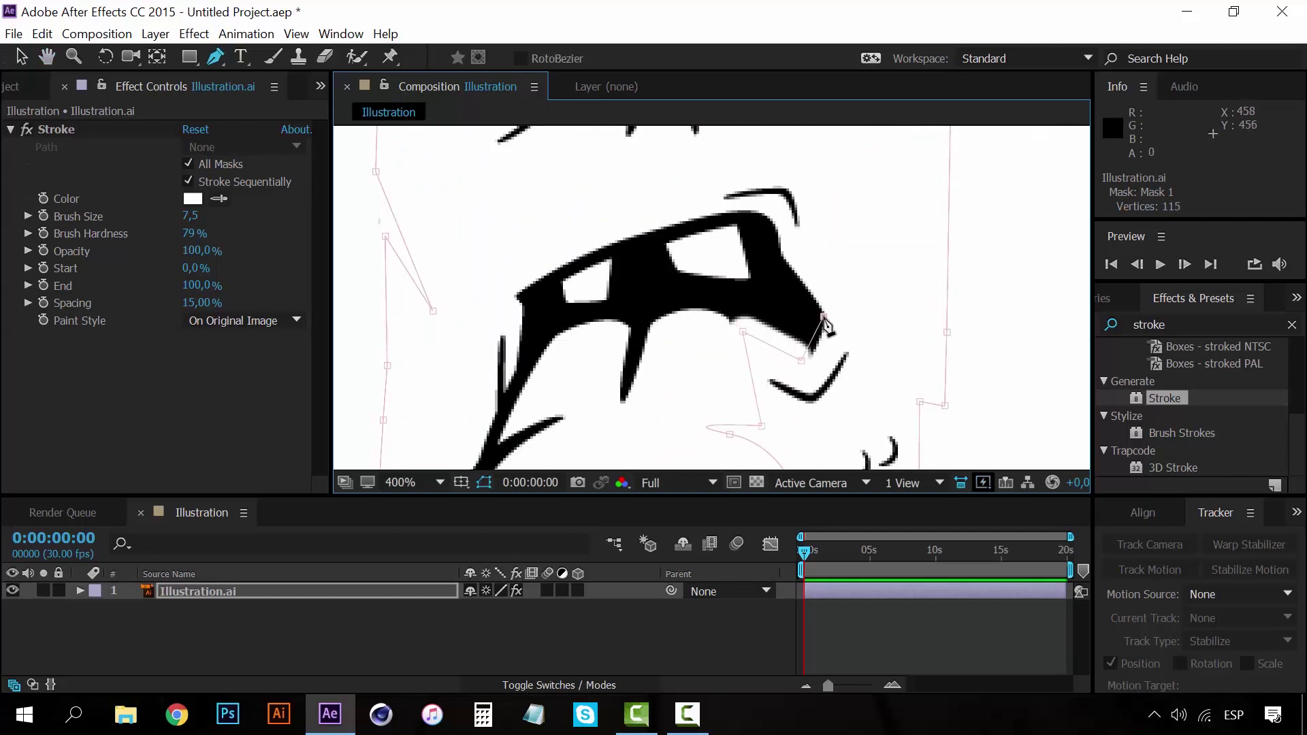
click(824, 317)
click(786, 332)
click(804, 291)
click(768, 323)
click(788, 271)
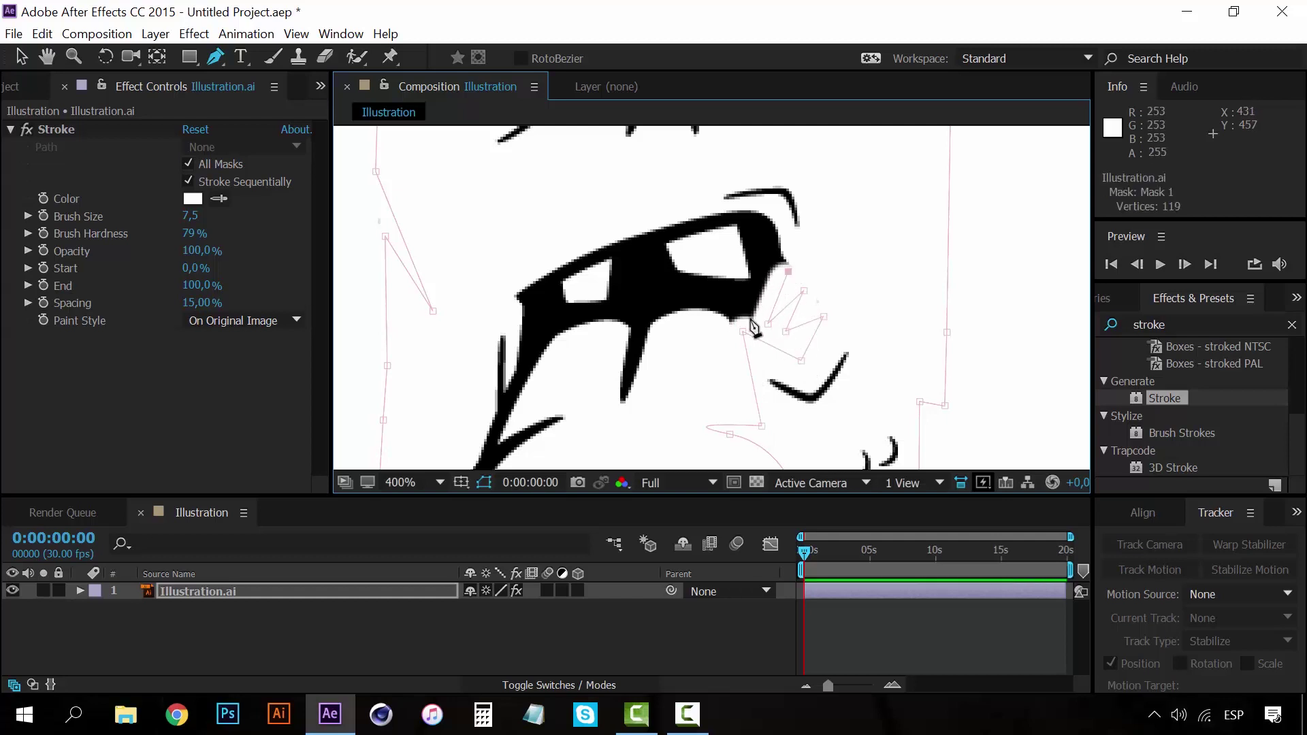
click(744, 314)
click(777, 253)
click(728, 316)
click(773, 233)
click(711, 309)
click(762, 220)
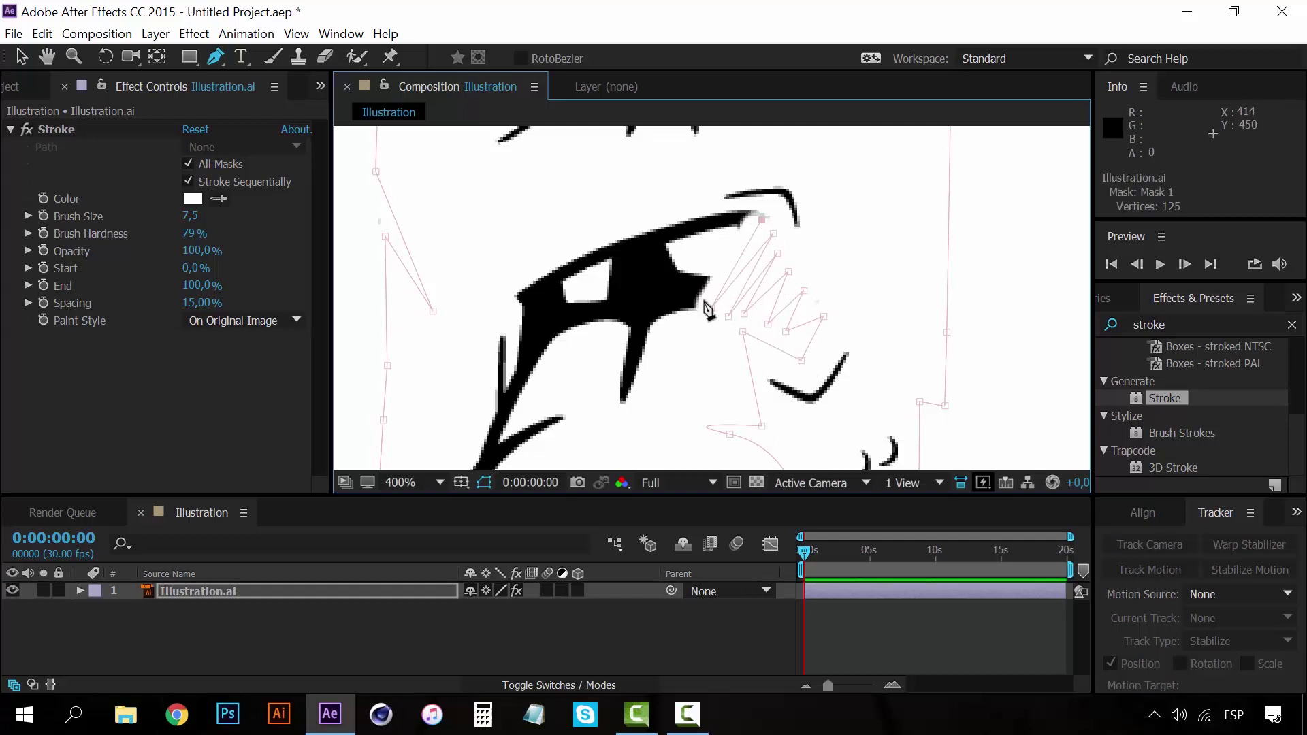
- Continue the zigzag mask path across the middle of the mouth, reaching down over the pointed line below it
click(688, 305)
click(741, 212)
click(661, 314)
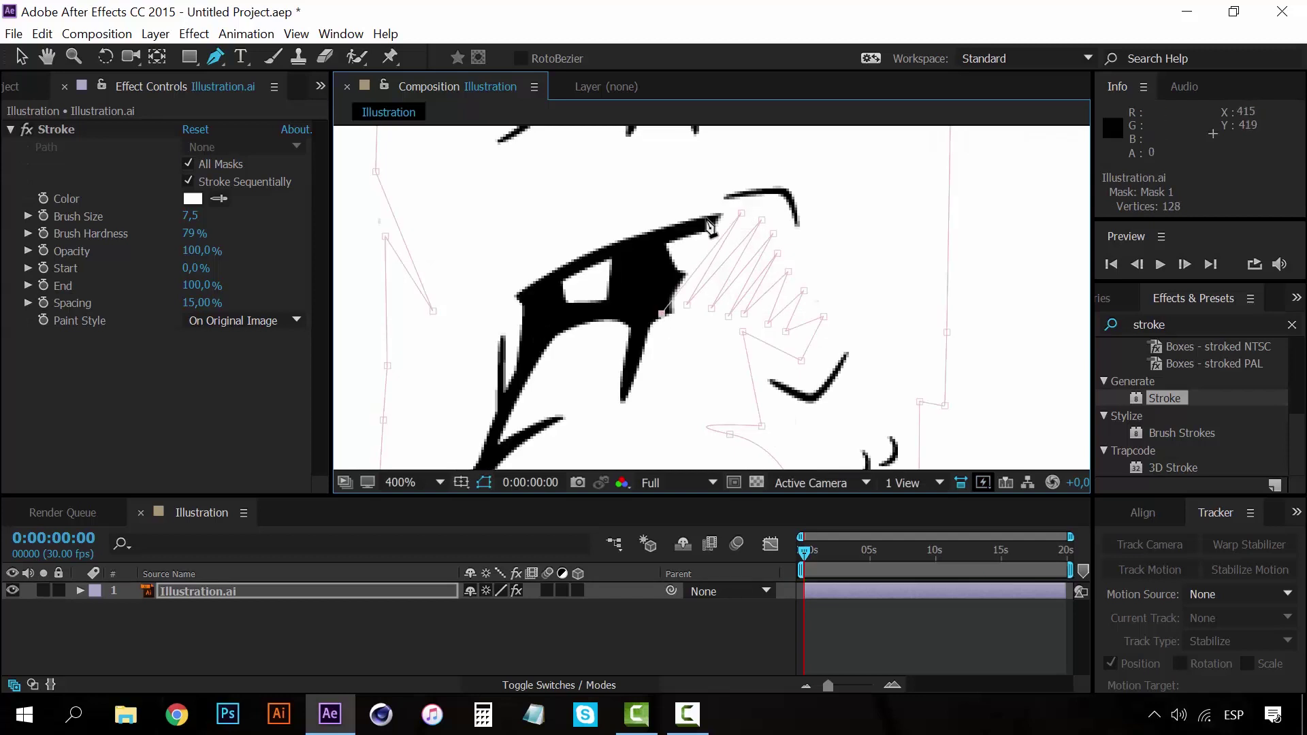
click(708, 226)
key(ctrl+z)
click(717, 210)
click(620, 402)
click(690, 217)
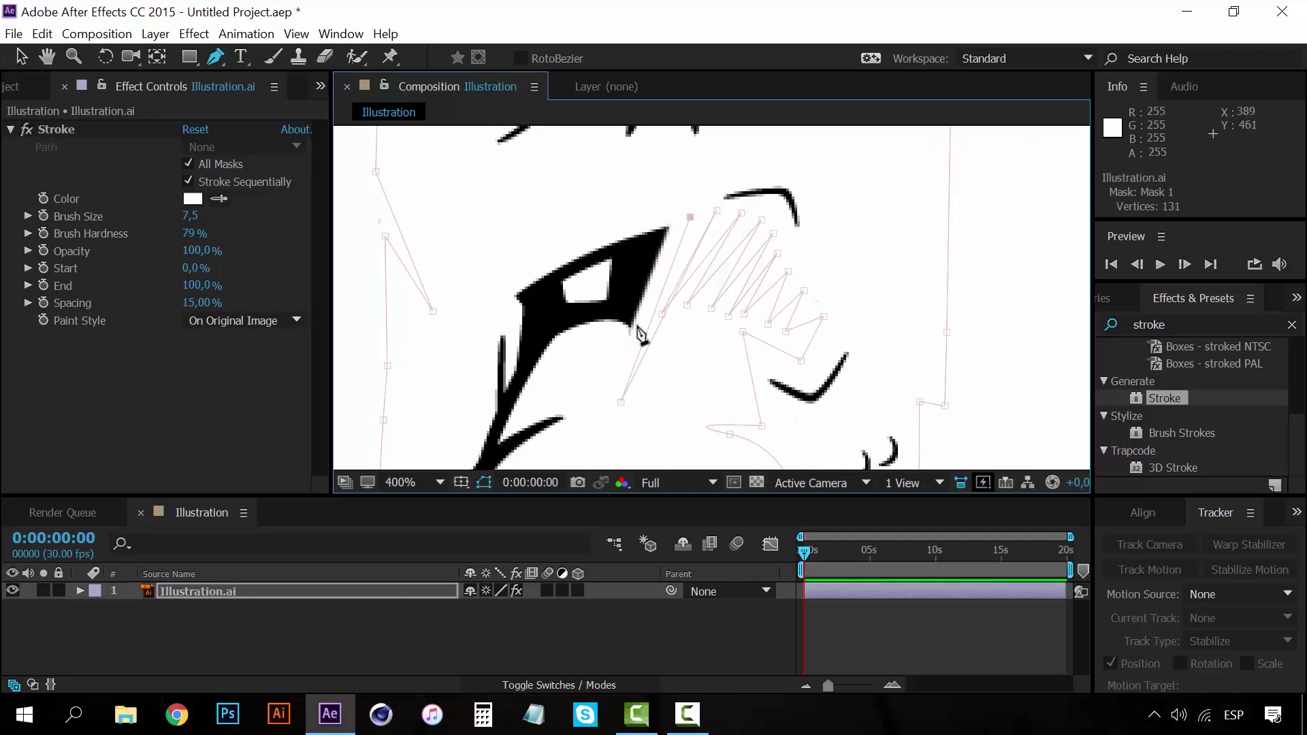
- Zigzag the mask path over the left tooth and the rest of the mouth's left part
click(626, 330)
click(661, 226)
click(602, 318)
click(634, 236)
click(570, 326)
click(601, 249)
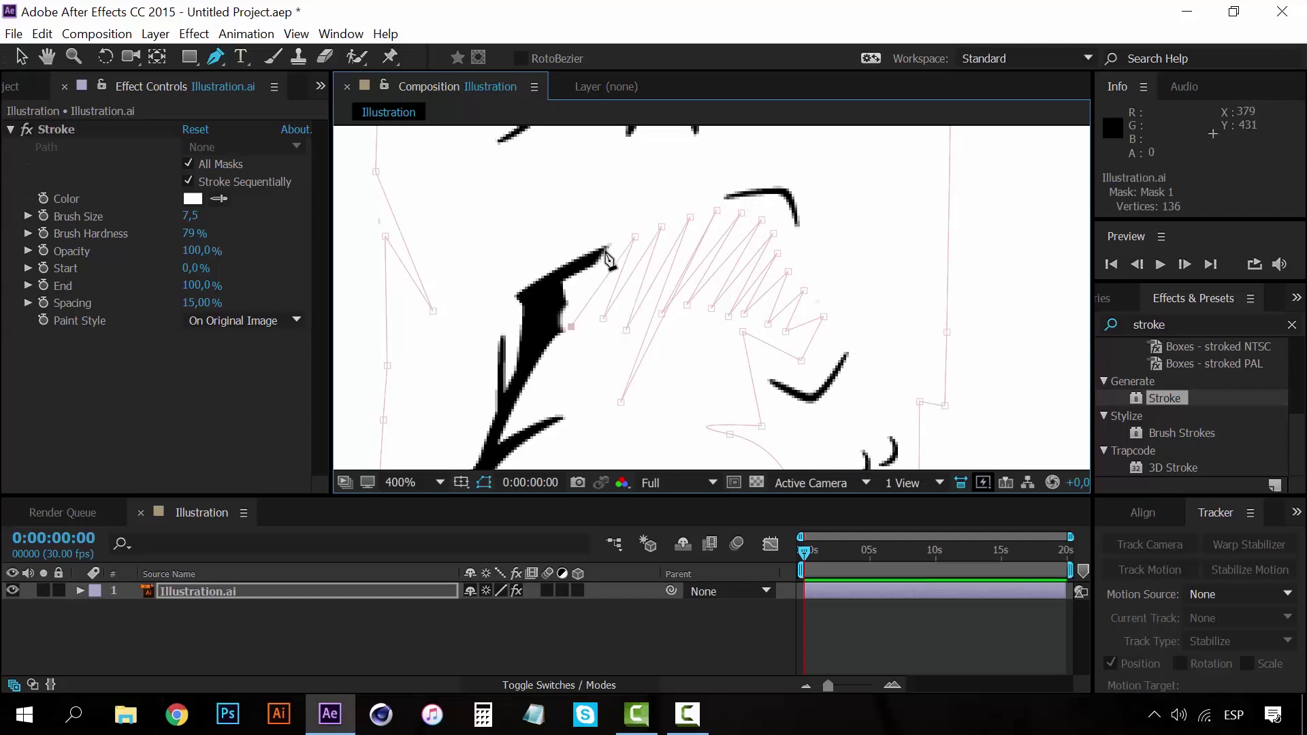
click(543, 347)
click(567, 263)
click(519, 374)
click(542, 276)
- Cover the mouth's left corner tip, the thin line beside it and the branching crease below with the mask path
click(516, 297)
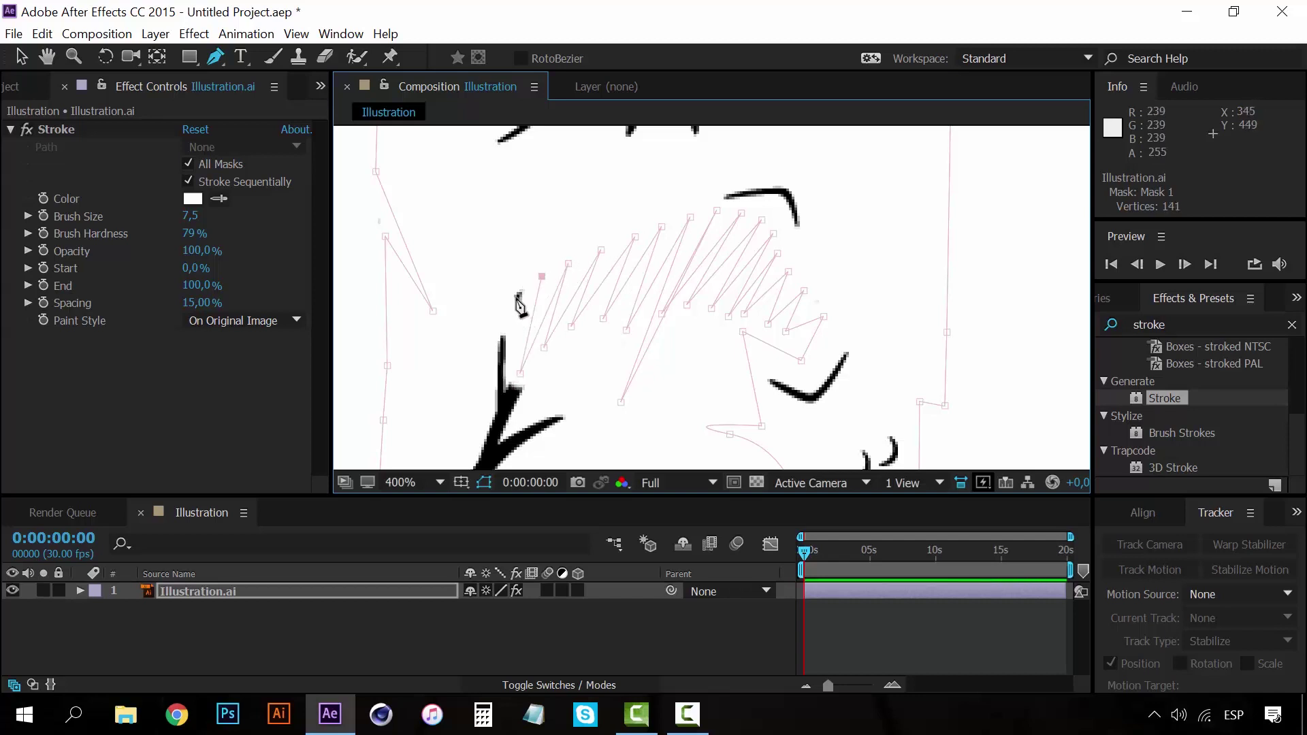
click(501, 340)
click(503, 407)
click(517, 388)
drag(516, 388, 525, 282)
click(497, 354)
click(571, 310)
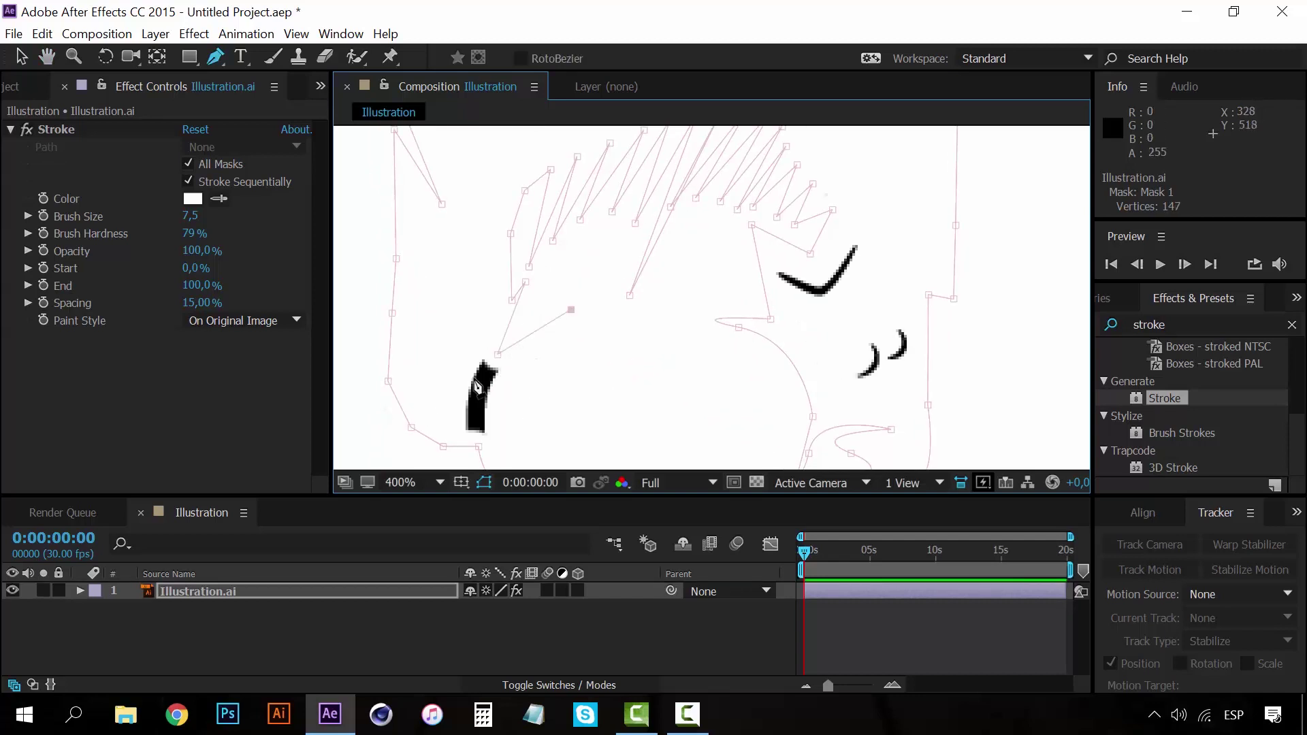
- Cover the two small curved wrinkles right of the chin and the V-shaped crease under the mouth's right corner
click(859, 378)
mouse_move(872, 345)
mouse_down()
mouse_move(855, 323)
mouse_move(882, 324)
mouse_up()
key(ctrl+z)
click(896, 359)
click(855, 250)
click(781, 276)
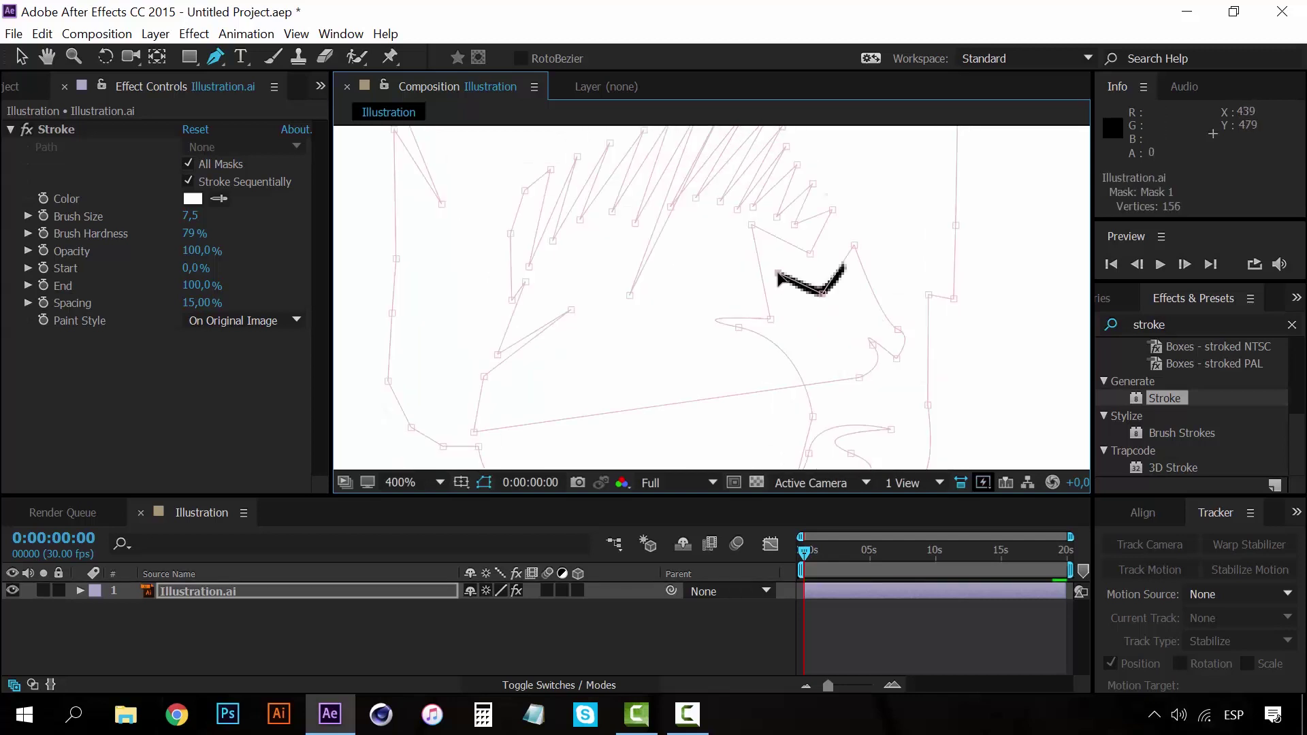
click(834, 286)
- Extend the mask path over the bent line above the mouth's upper right end
drag(748, 149, 796, 411)
click(854, 378)
click(844, 347)
click(781, 352)
- Cover the short cheek line right of the nose and zigzag the mask path up over the right nostril
drag(785, 297, 771, 358)
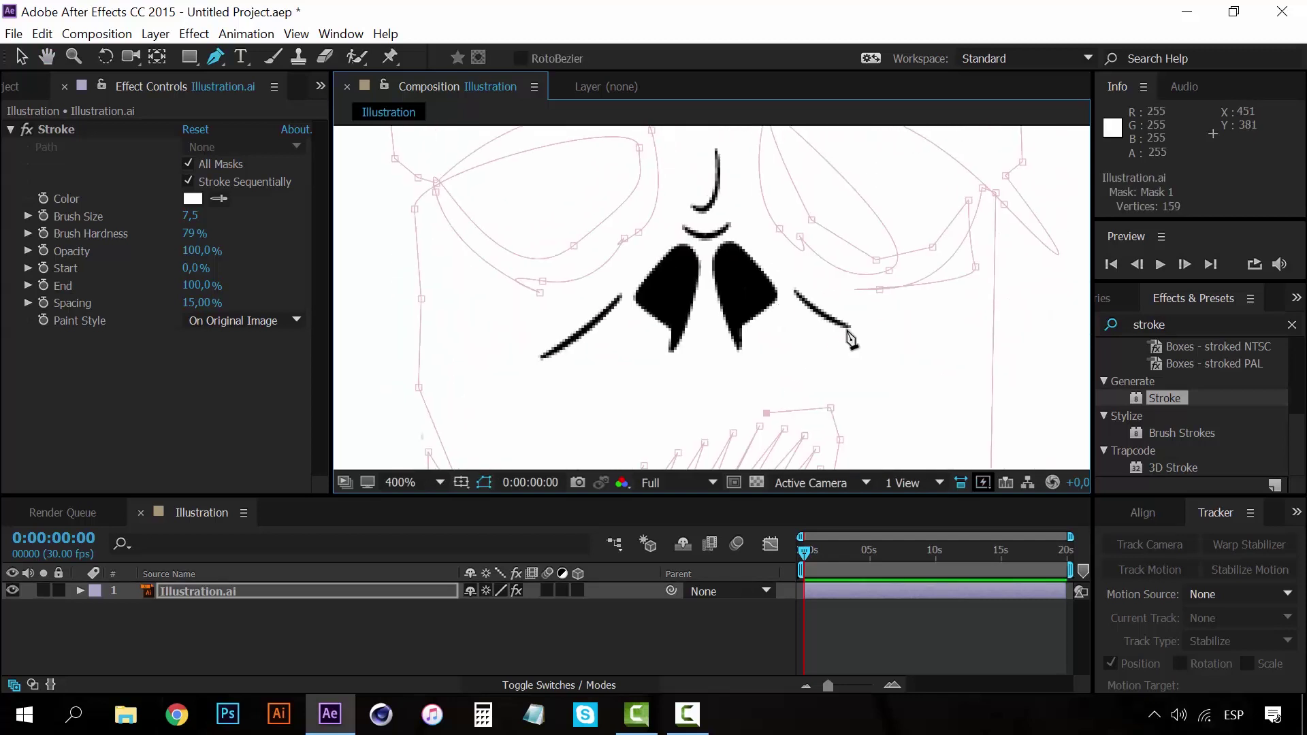
click(849, 327)
click(796, 292)
click(739, 347)
click(776, 292)
click(729, 326)
click(764, 274)
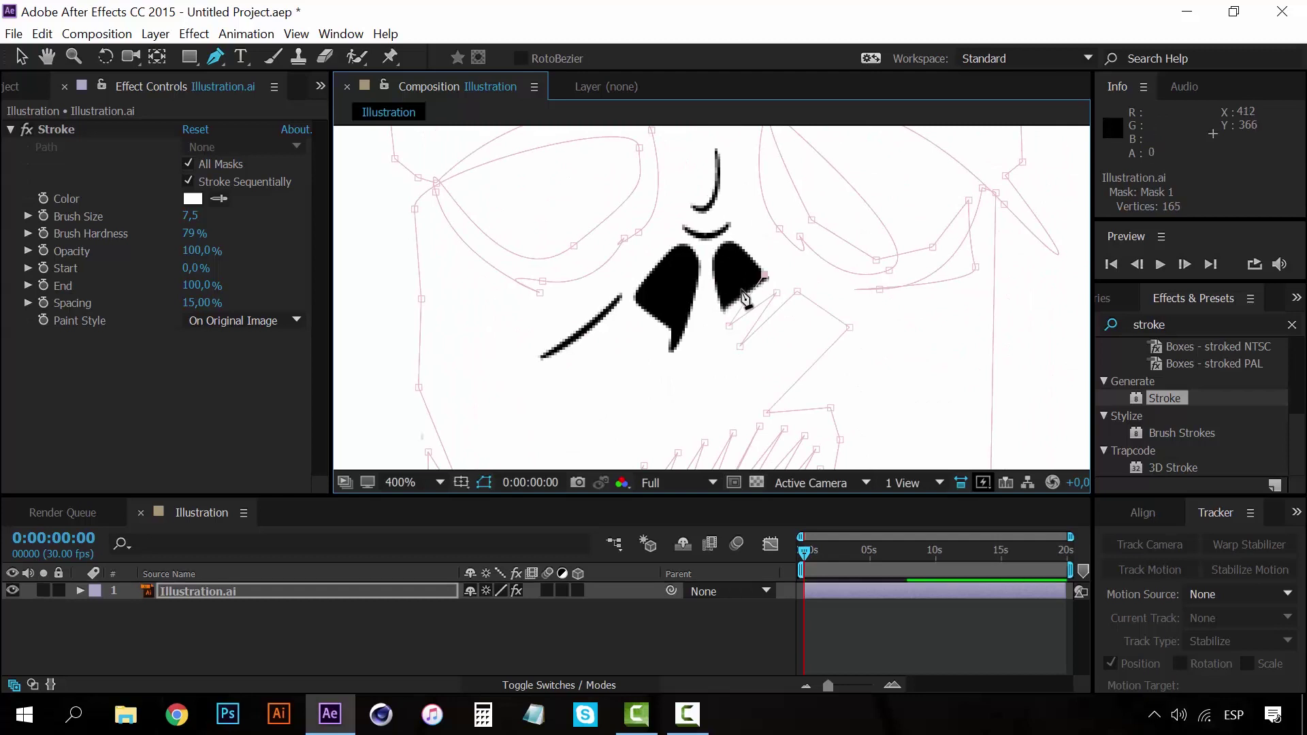
click(721, 300)
click(749, 258)
click(716, 272)
click(731, 242)
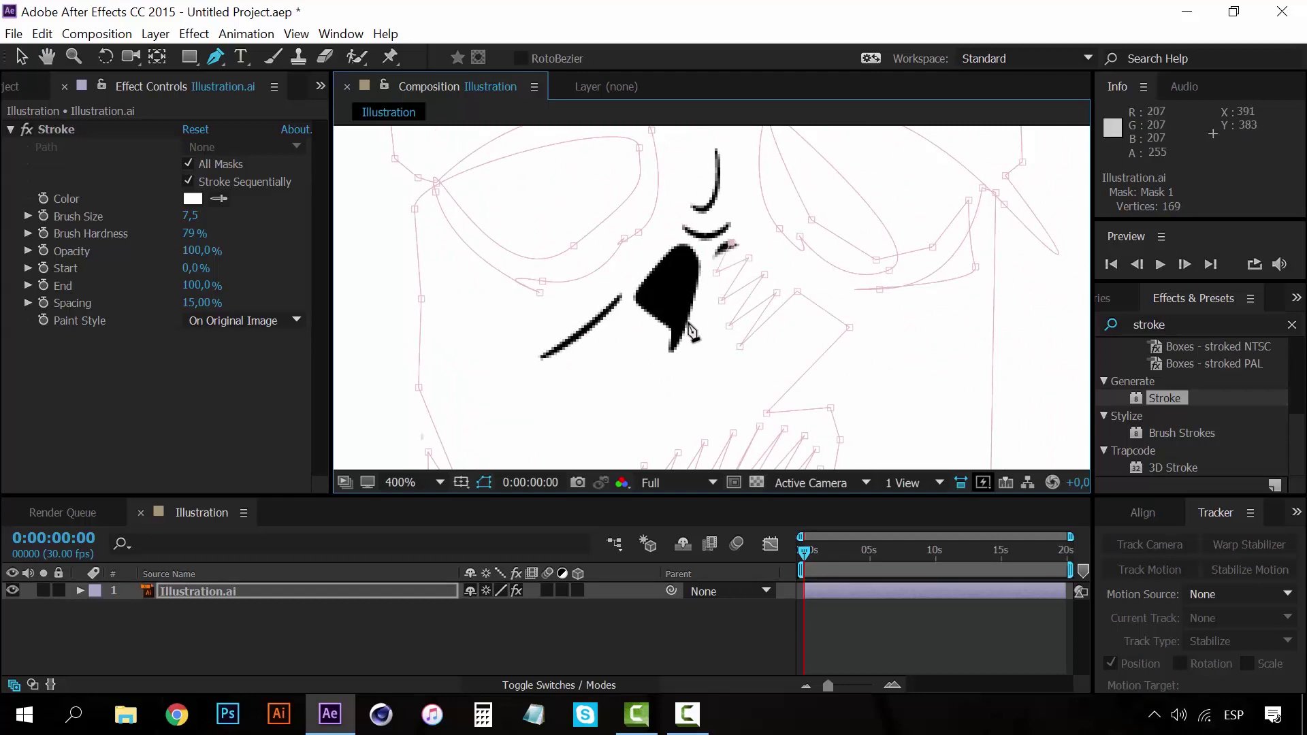
- Trace the mask path around the left nostril's edges and fill in its centre
click(673, 351)
click(696, 258)
click(682, 246)
click(636, 296)
click(662, 321)
click(674, 278)
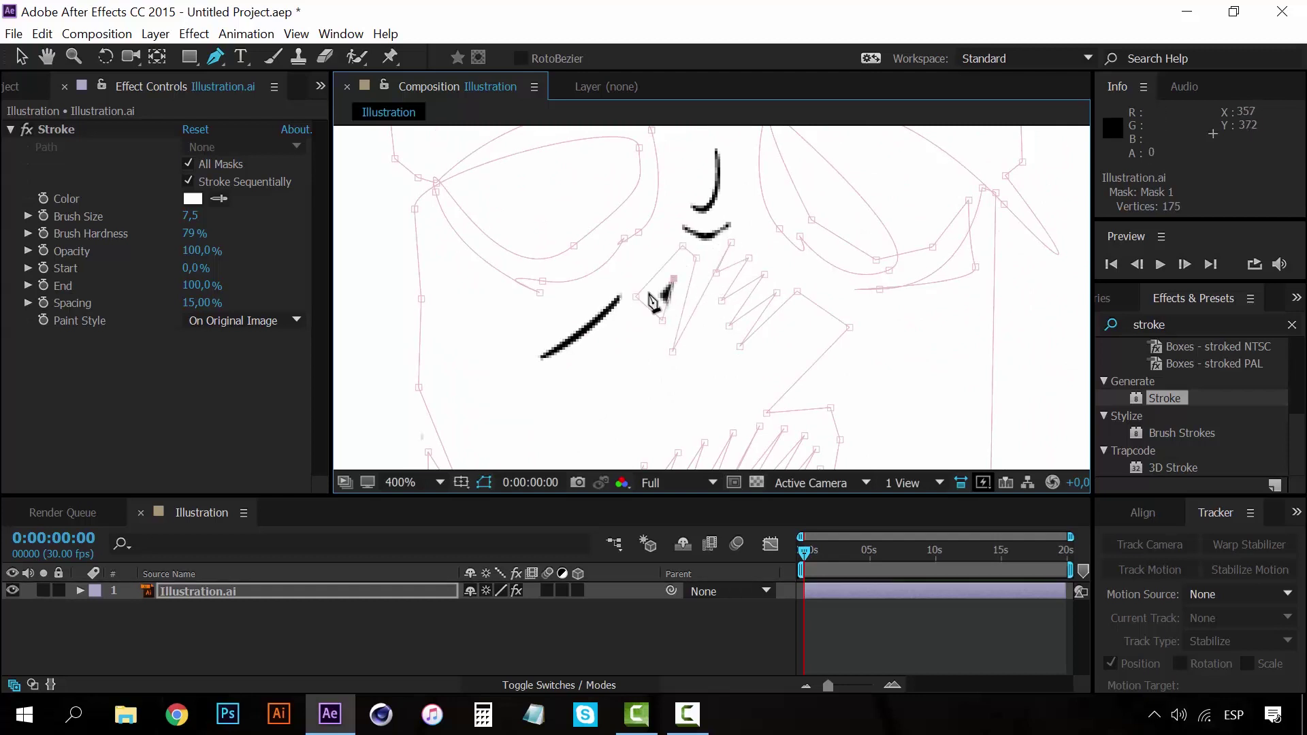
- Extend the mask path over the slanted cheek line left of the nose, starting from its upper end
click(540, 356)
key(ctrl+z)
click(618, 294)
click(542, 356)
- Cover the short curve above the nostrils and the hooked line on the nose bridge with the mask path
click(683, 224)
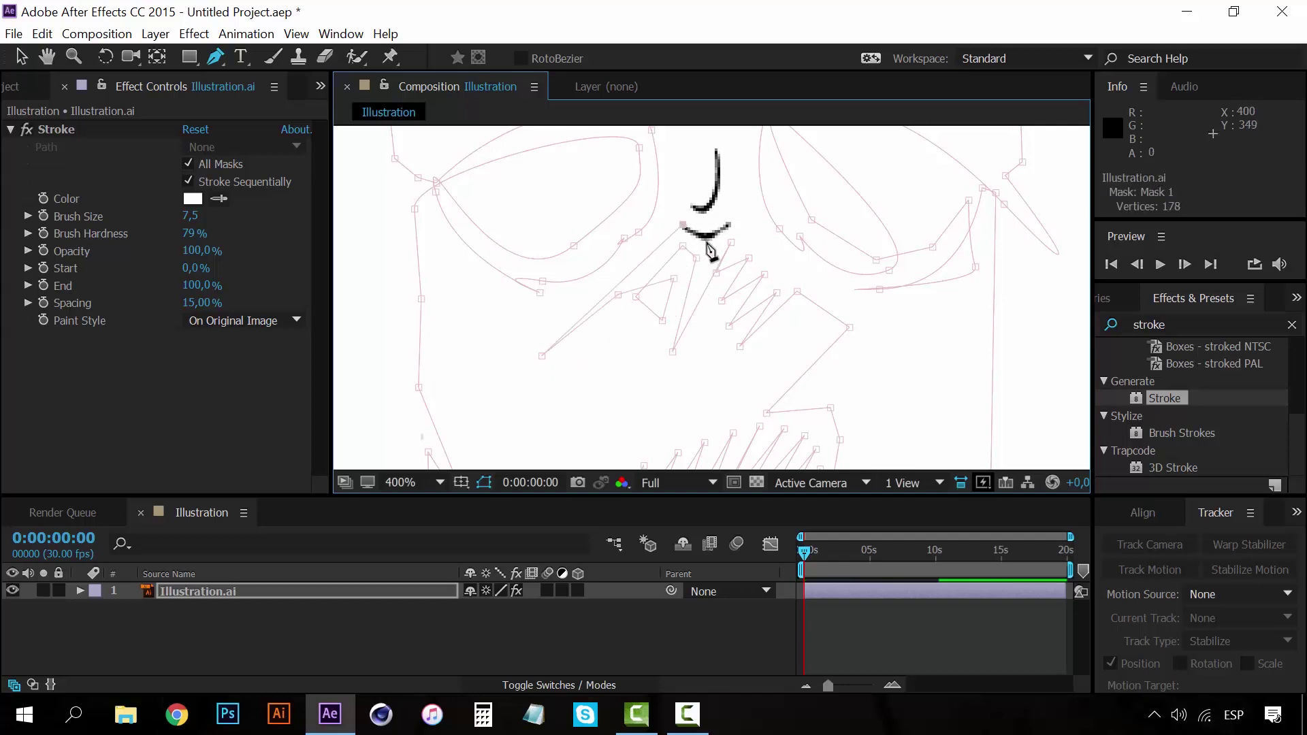
click(707, 238)
click(729, 225)
drag(709, 254, 694, 368)
key(ctrl+z)
click(722, 268)
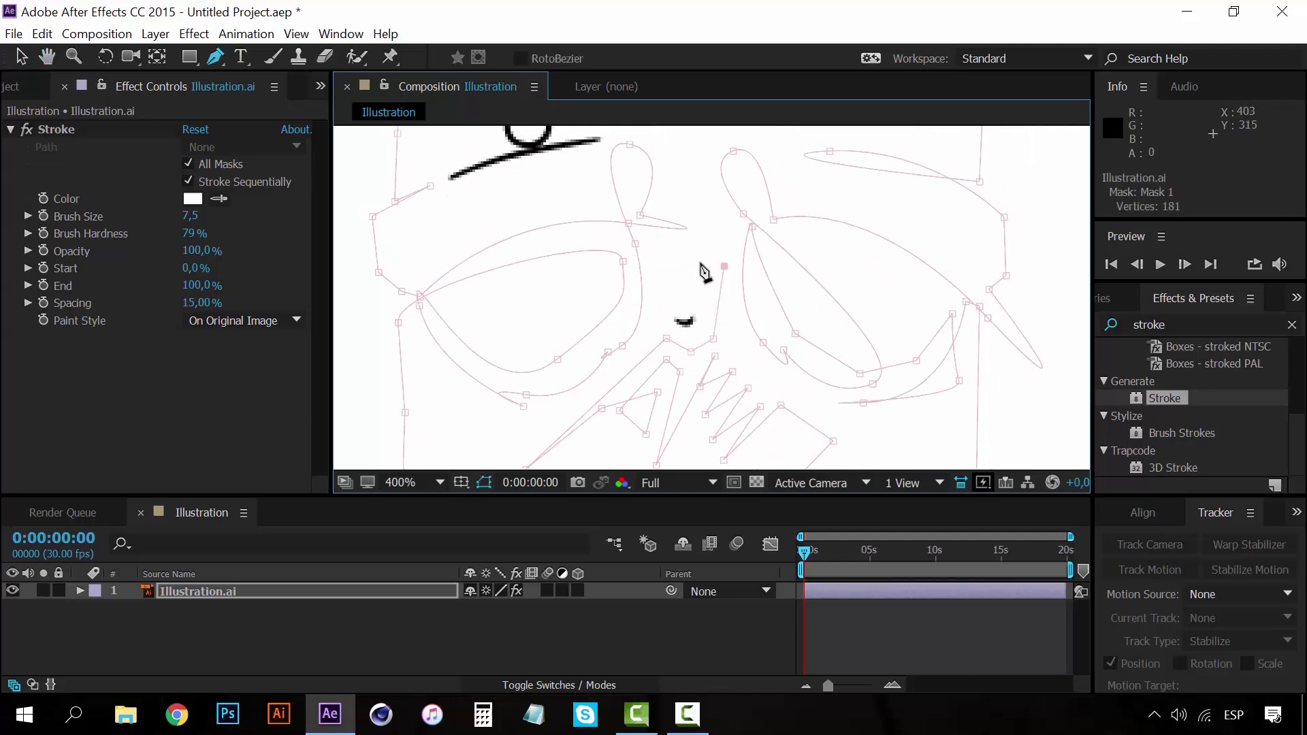
click(700, 268)
click(687, 319)
click(682, 332)
- Trace the forehead scar from its right tip, branching out over the first two stitches along the way
drag(669, 262, 704, 503)
click(845, 202)
click(783, 230)
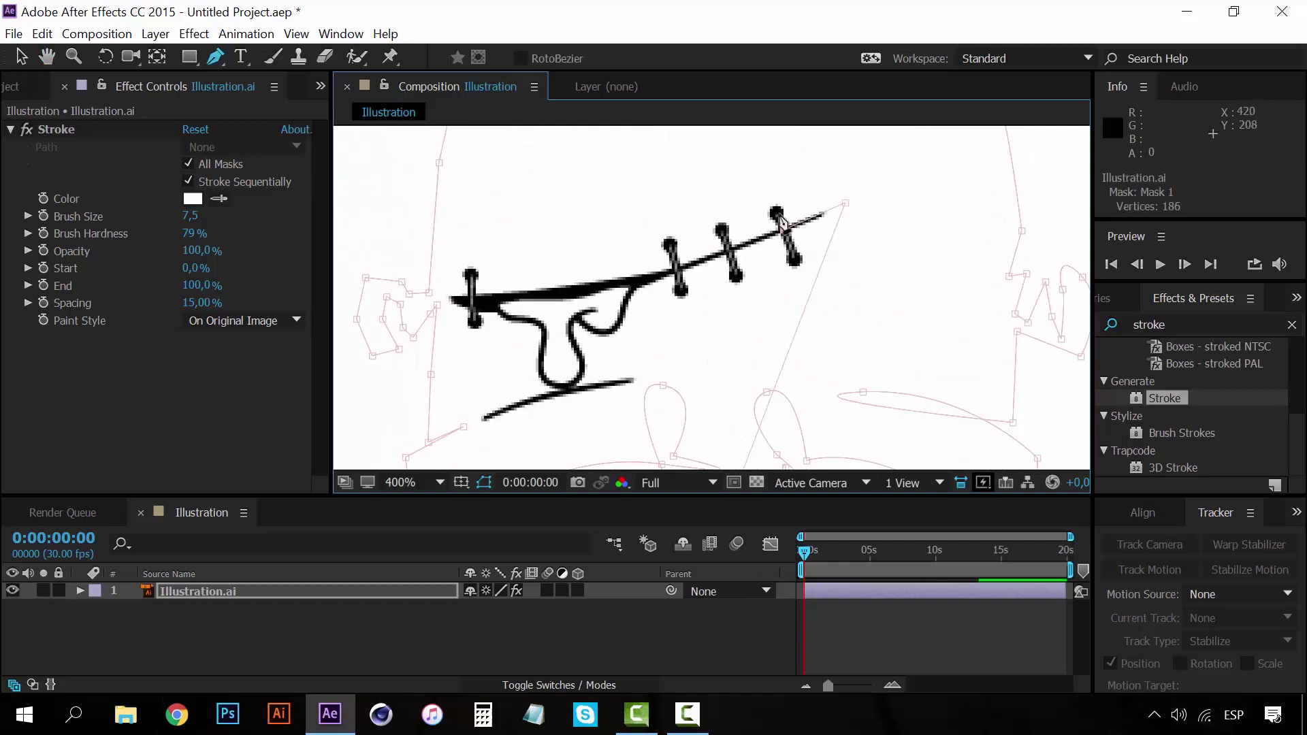
click(777, 211)
click(795, 263)
click(766, 236)
click(728, 250)
click(719, 227)
click(737, 275)
- Extend the mask path over the scar's third stitch and along its thick middle section
click(710, 256)
click(681, 291)
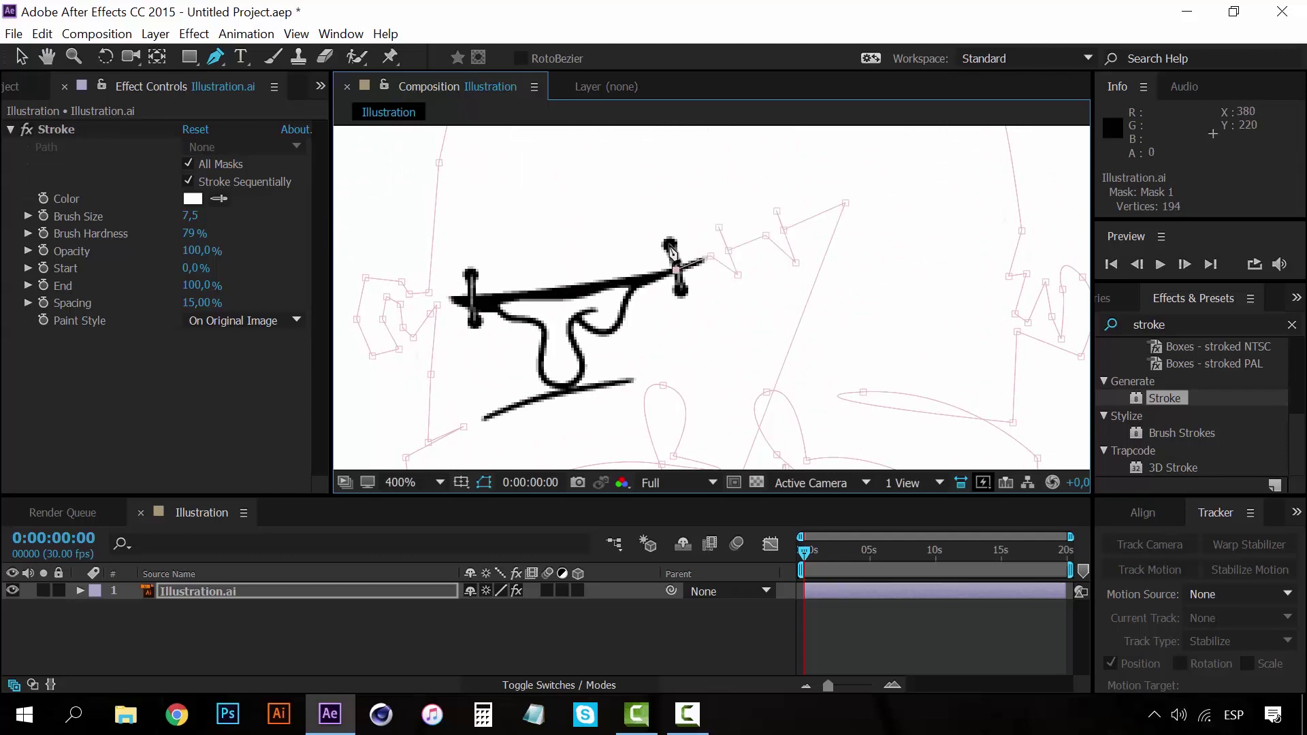
click(675, 269)
click(669, 243)
click(654, 276)
click(558, 297)
click(483, 301)
- Cover the scar's leftmost stitch and finish the scar at its left tip
click(472, 301)
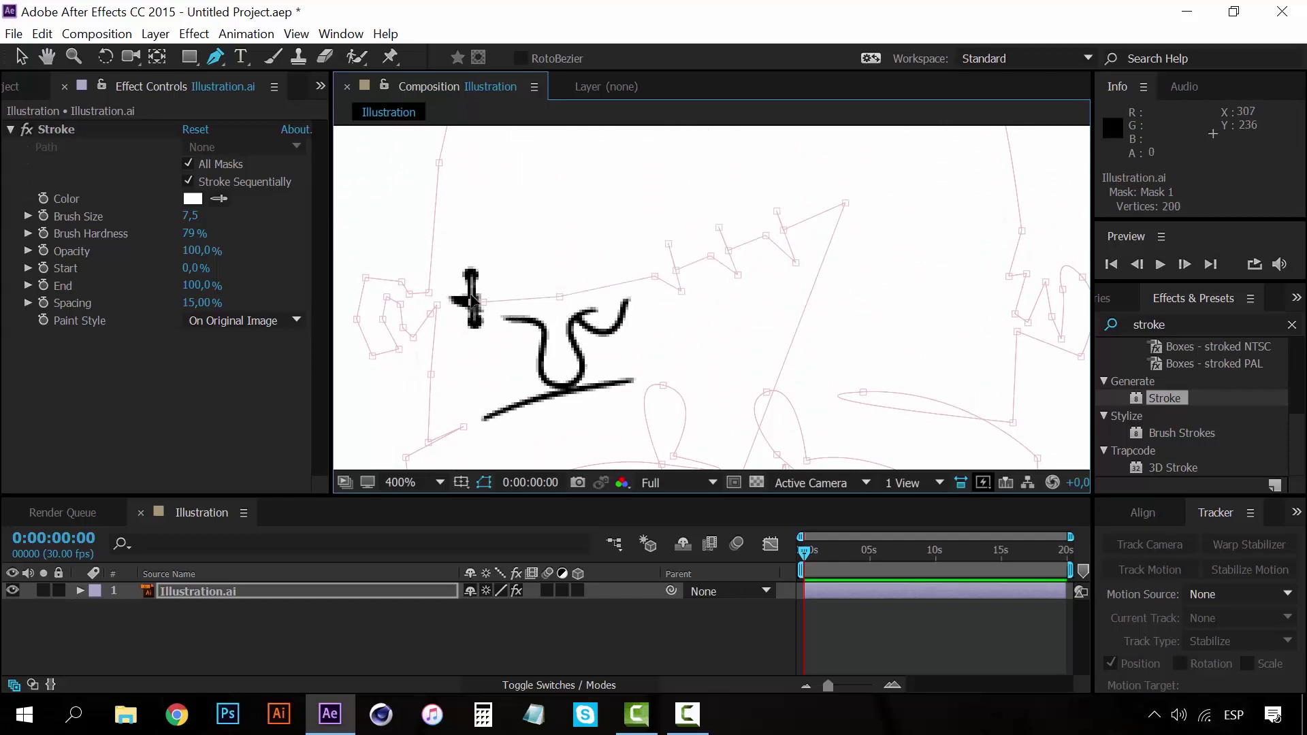
click(471, 272)
click(474, 322)
click(453, 299)
ctrl+click(474, 321)
click(504, 317)
key(ctrl+z)
click(453, 298)
- Trace the dripping shape below the scar and cover the brow line underneath it with the mask path
click(510, 319)
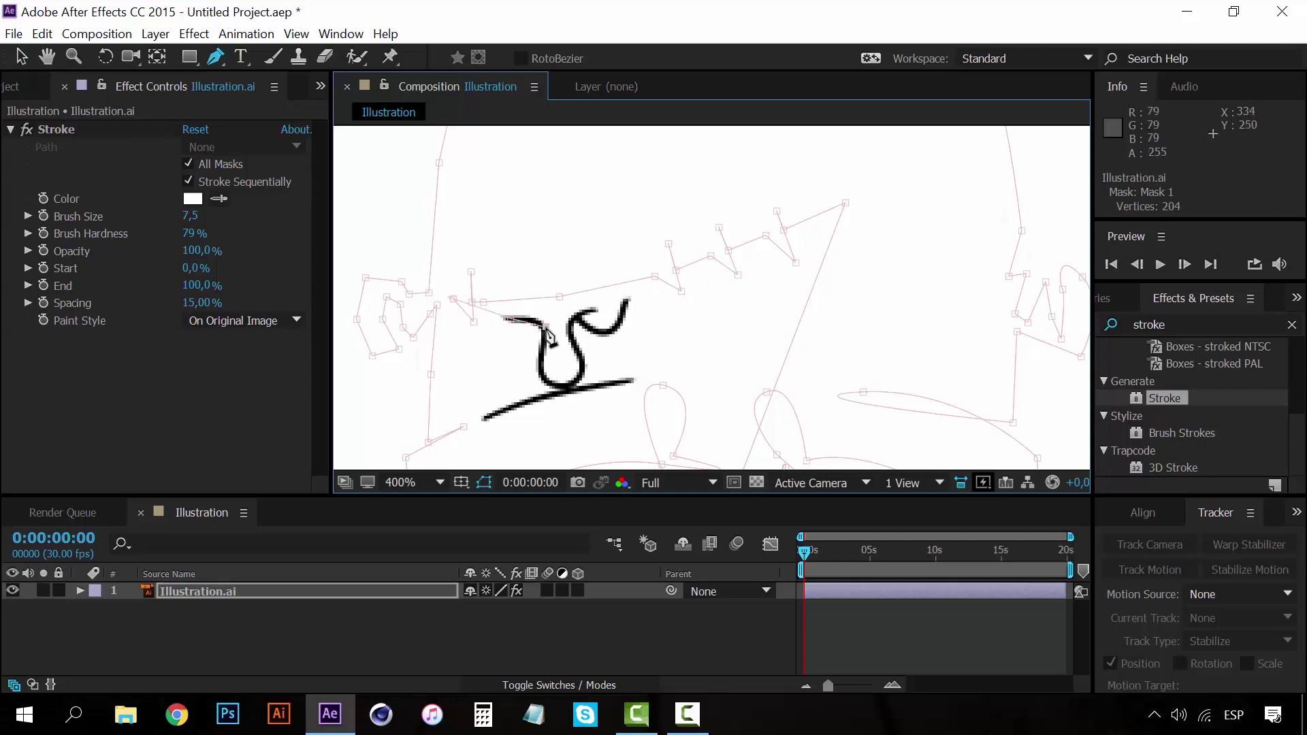
click(545, 326)
click(542, 370)
click(567, 389)
click(585, 366)
click(569, 321)
click(593, 308)
click(590, 330)
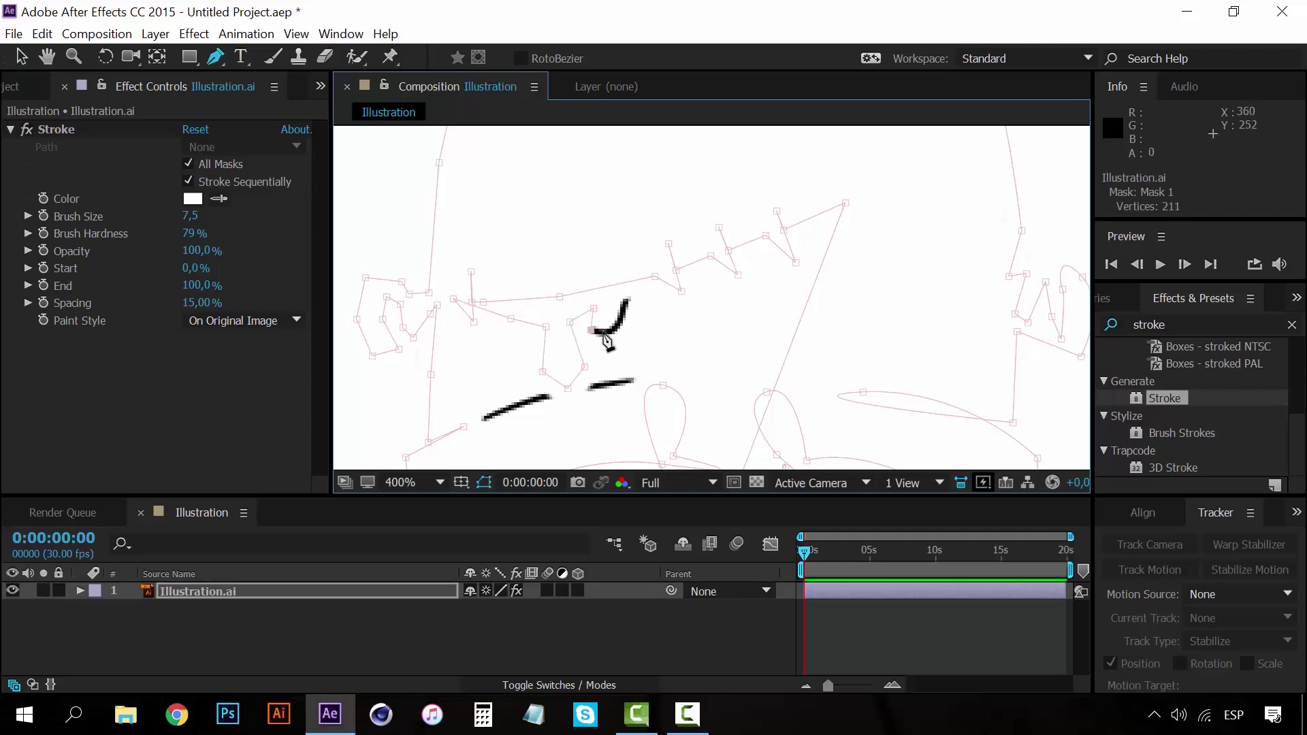
click(632, 380)
click(484, 418)
- Zoom out and inspect the whole illustration, from forehead to stick, for lines the mask path still misses
scroll(738, 411, down, 2)
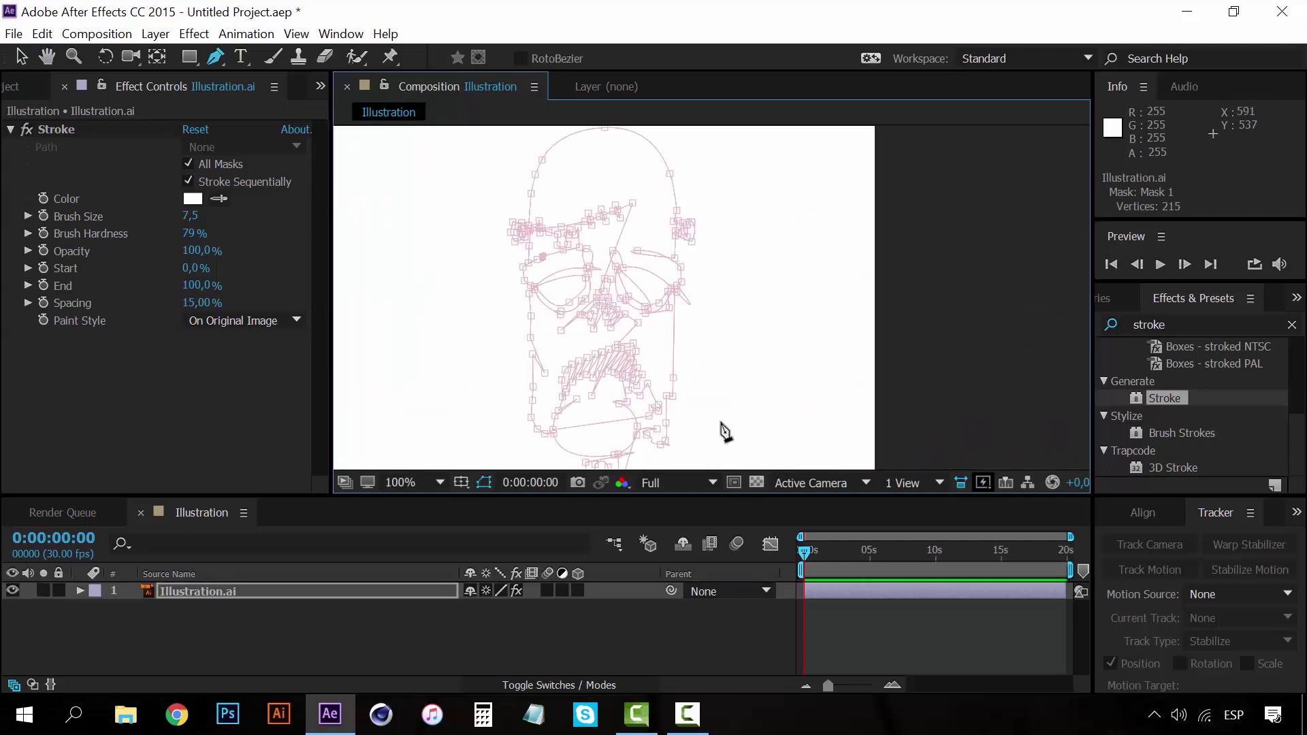
drag(742, 434, 710, 339)
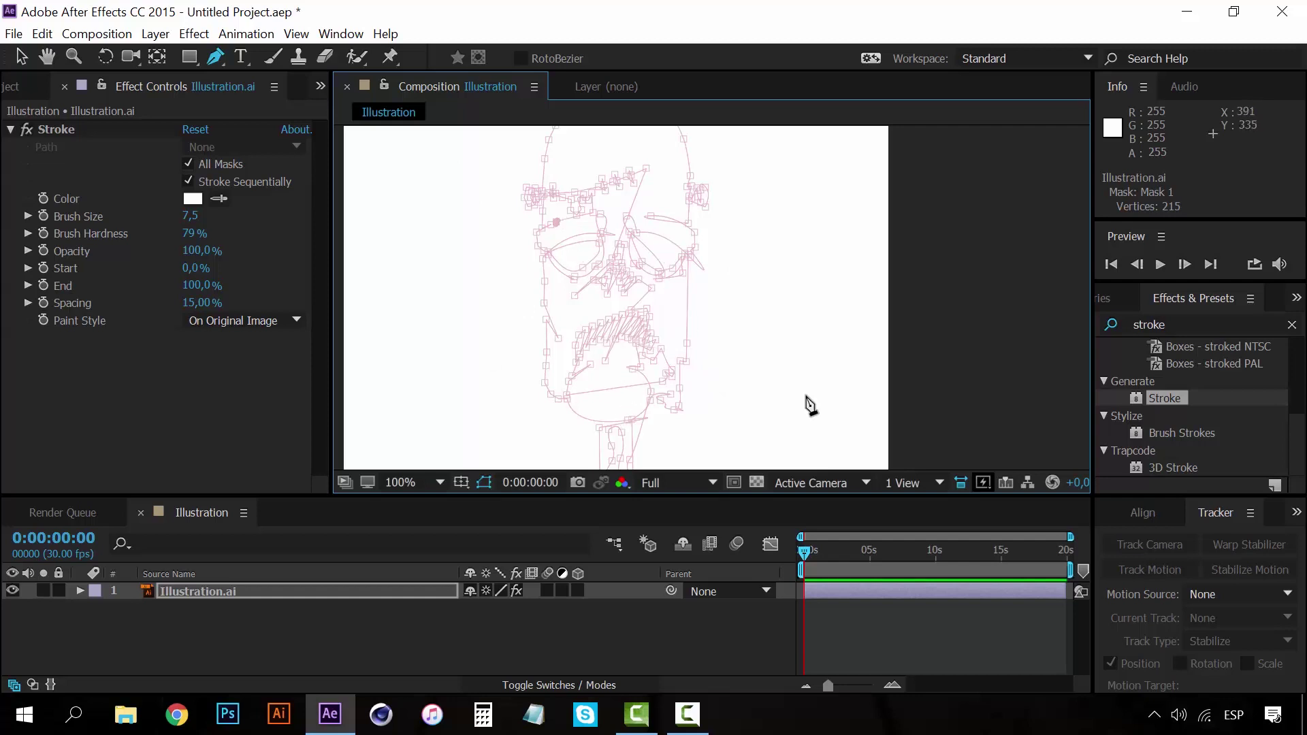
drag(774, 407, 686, 318)
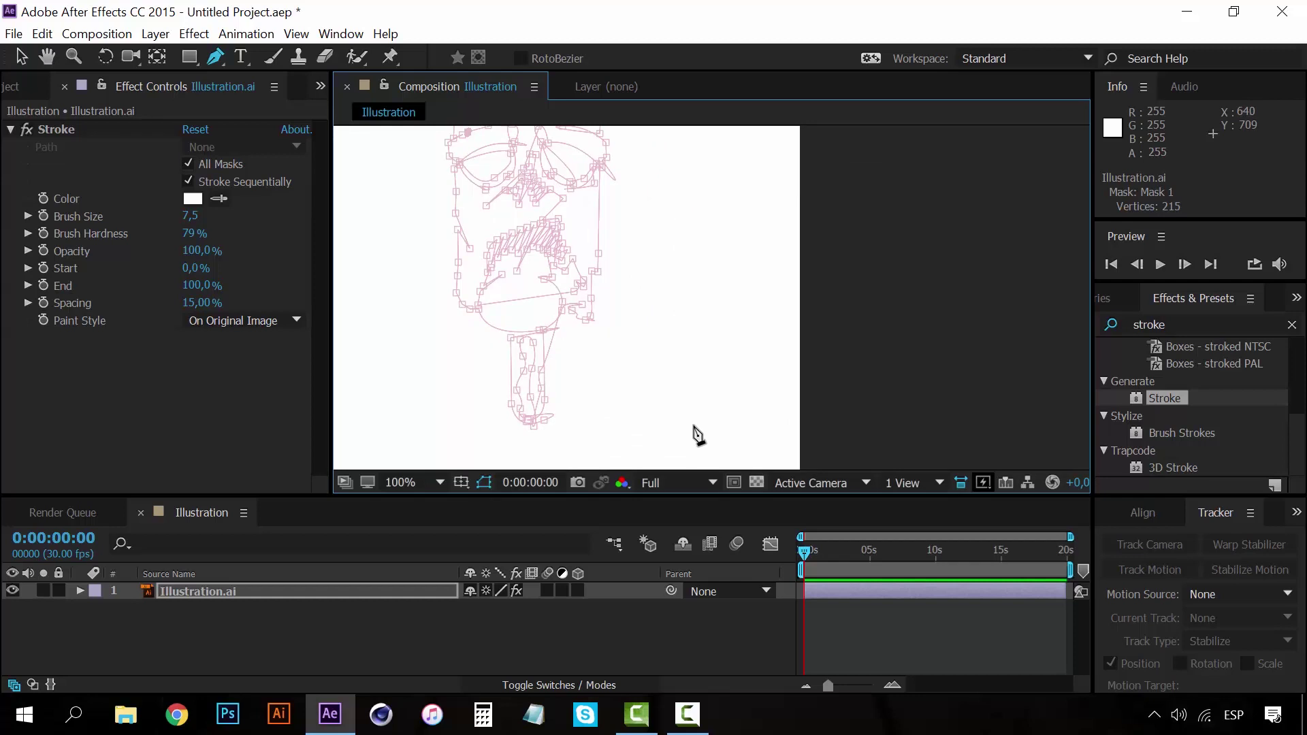
scroll(694, 422, down, 3)
scroll(691, 408, right, 1)
click(693, 400)
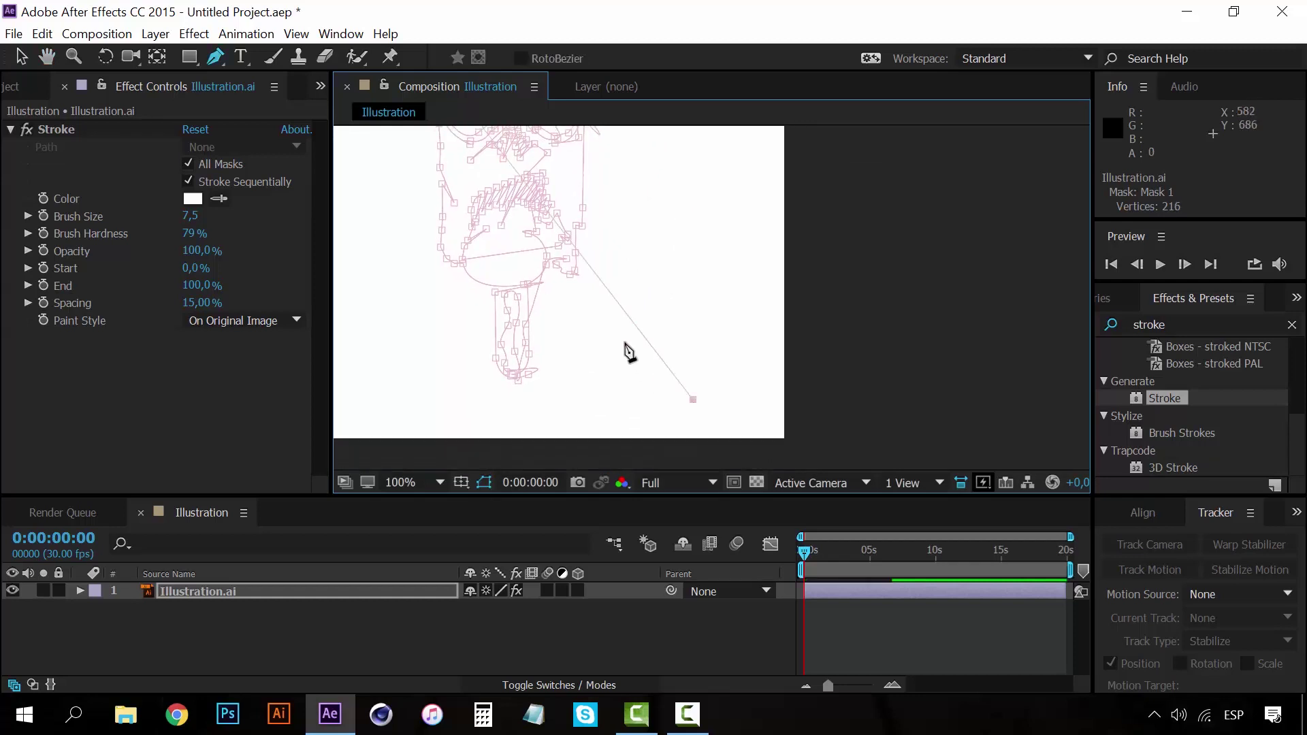
drag(619, 301, 635, 406)
scroll(551, 216, down, 3)
scroll(517, 214, right, 2)
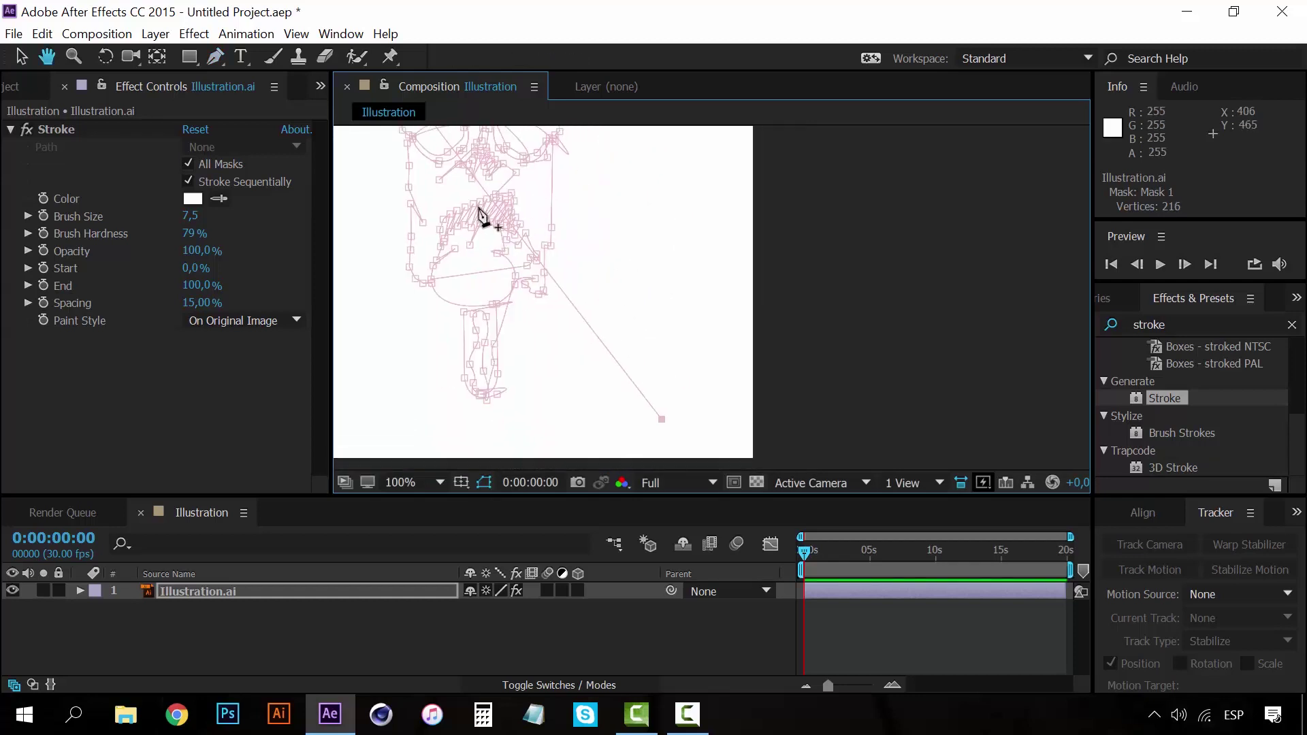
key(g)
key(h)
drag(530, 189, 559, 313)
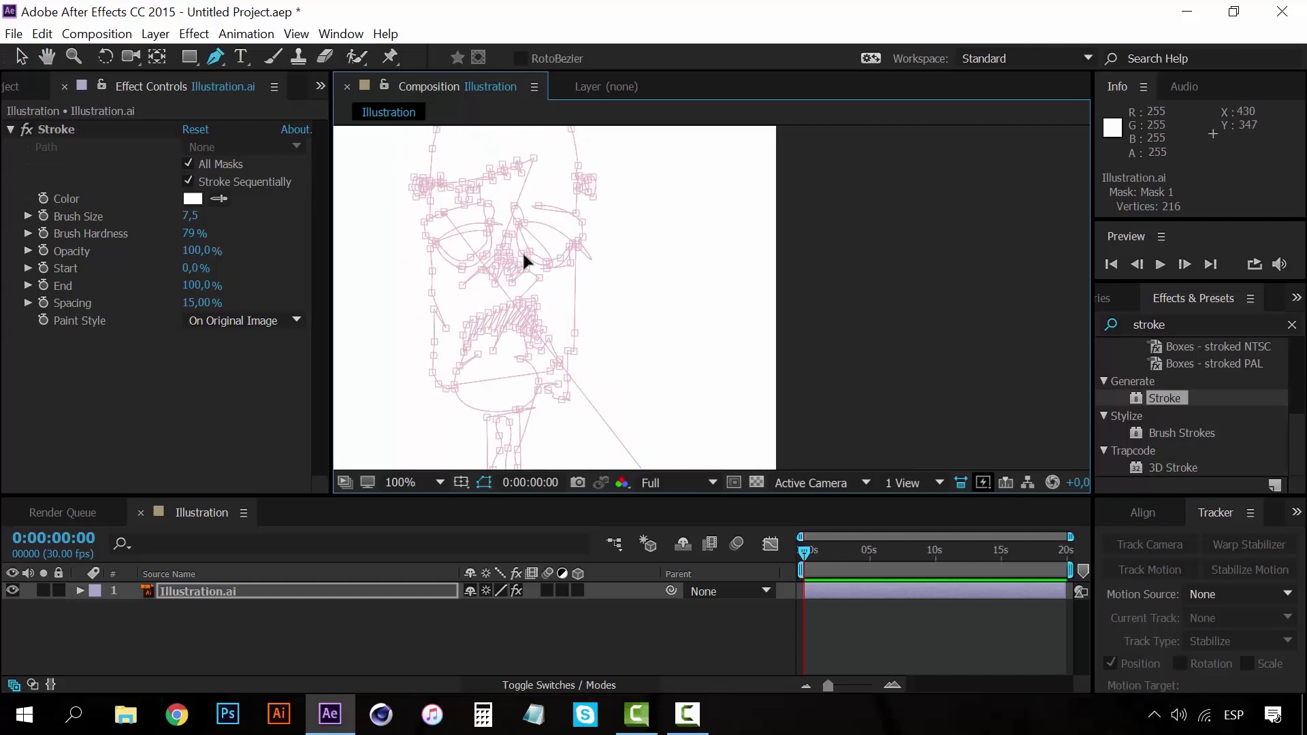
key(h)
drag(644, 347, 642, 242)
key(g)
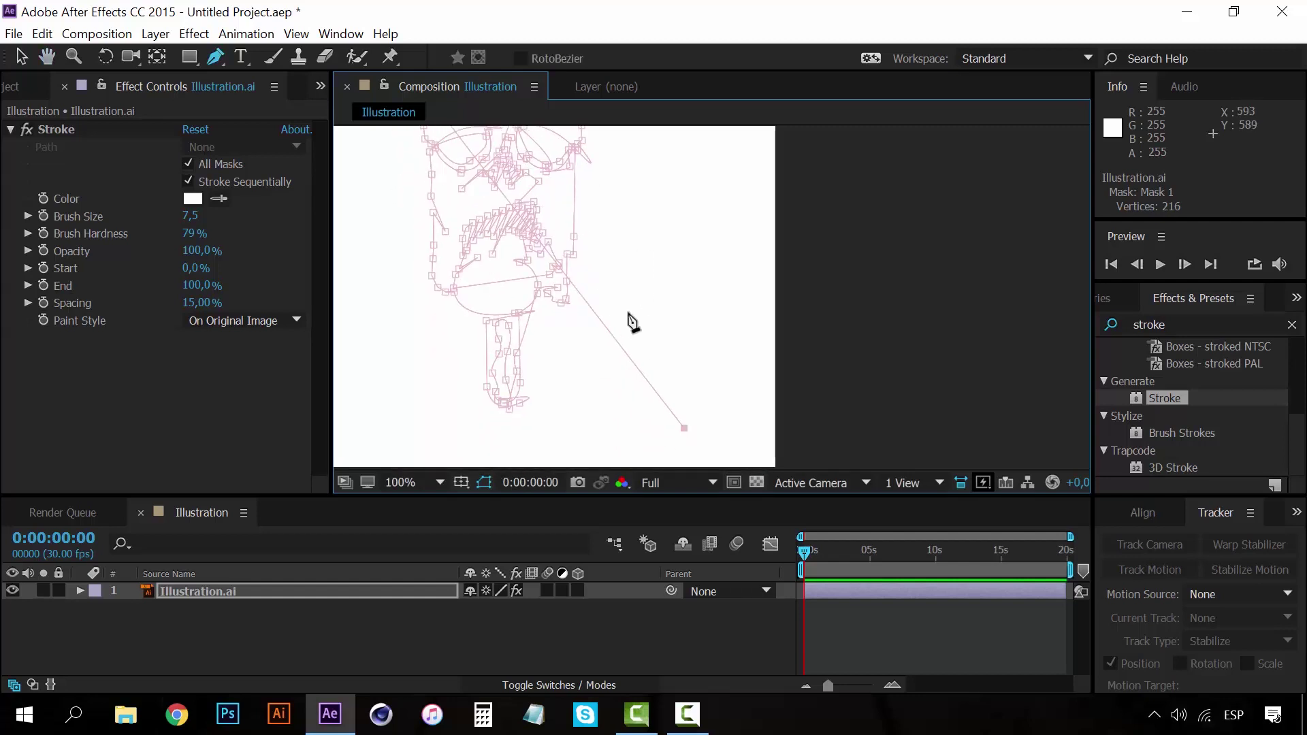
drag(629, 302, 633, 309)
key(ctrl+z)
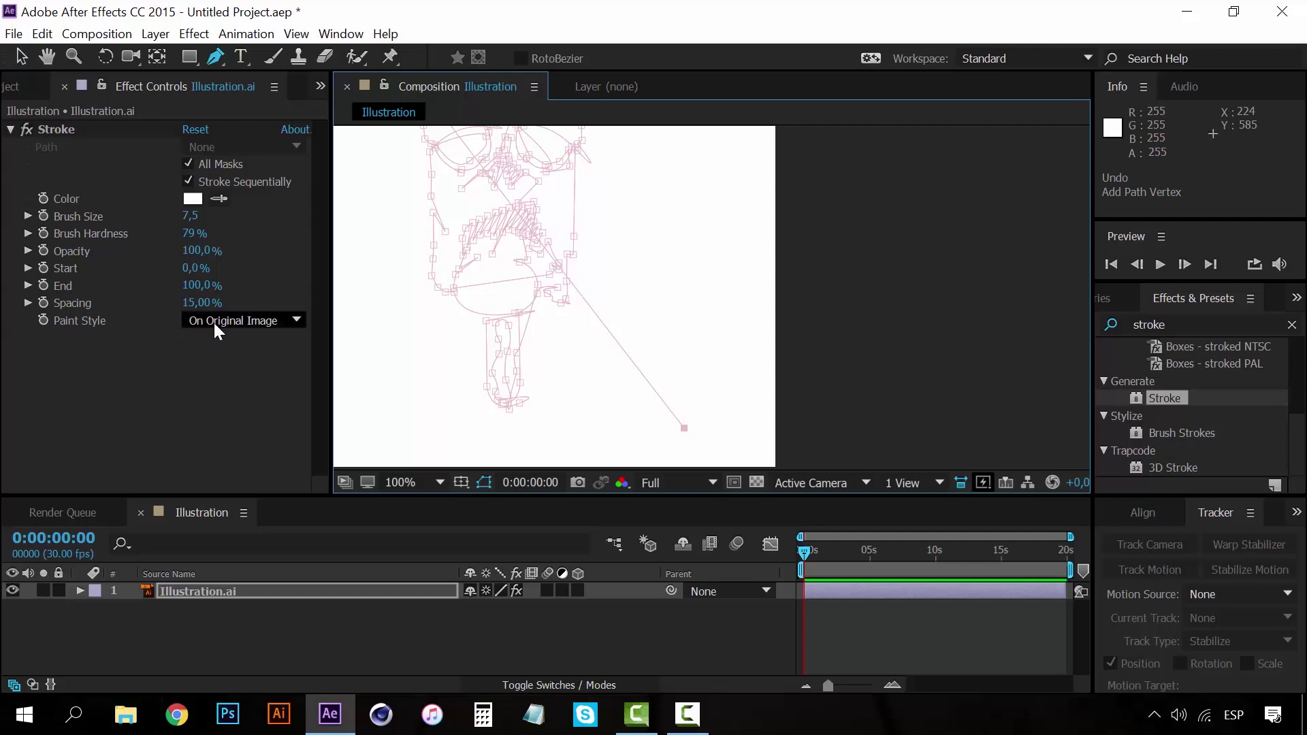
- Set the Stroke effect's paint style to Reveal Original Image
click(296, 320)
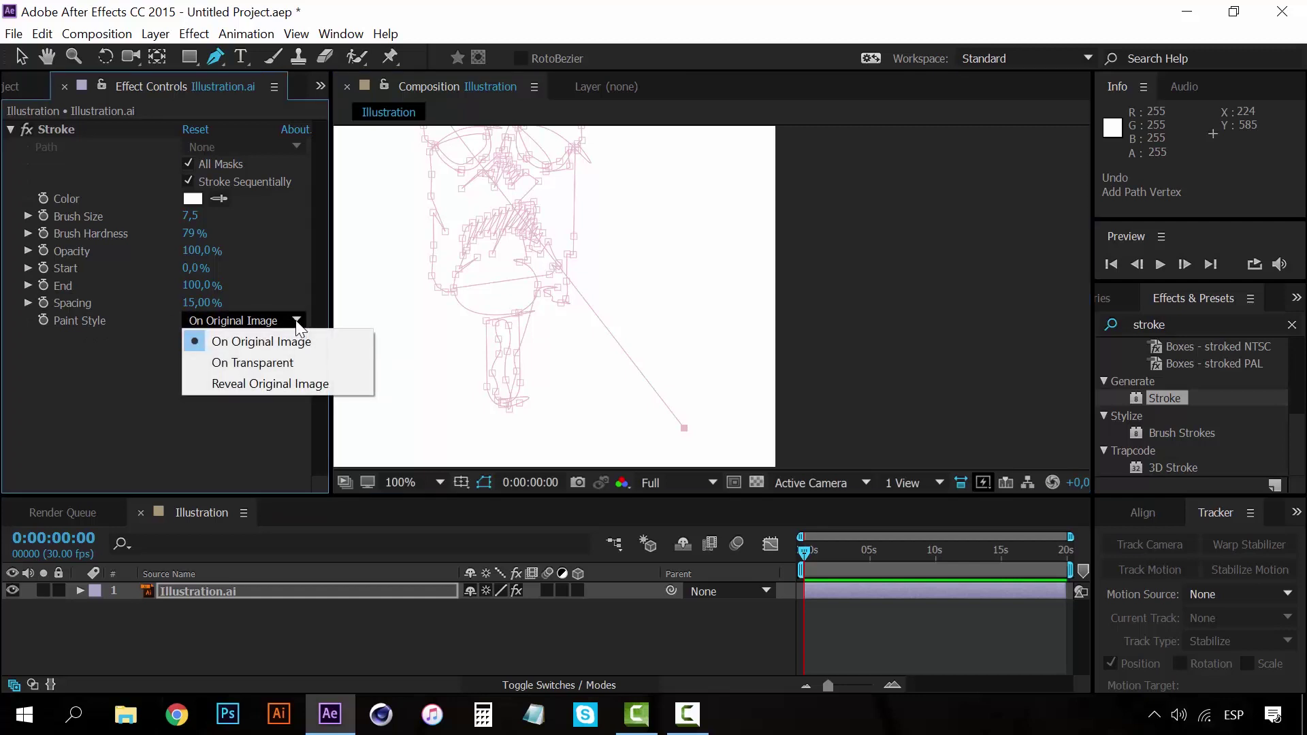
click(262, 383)
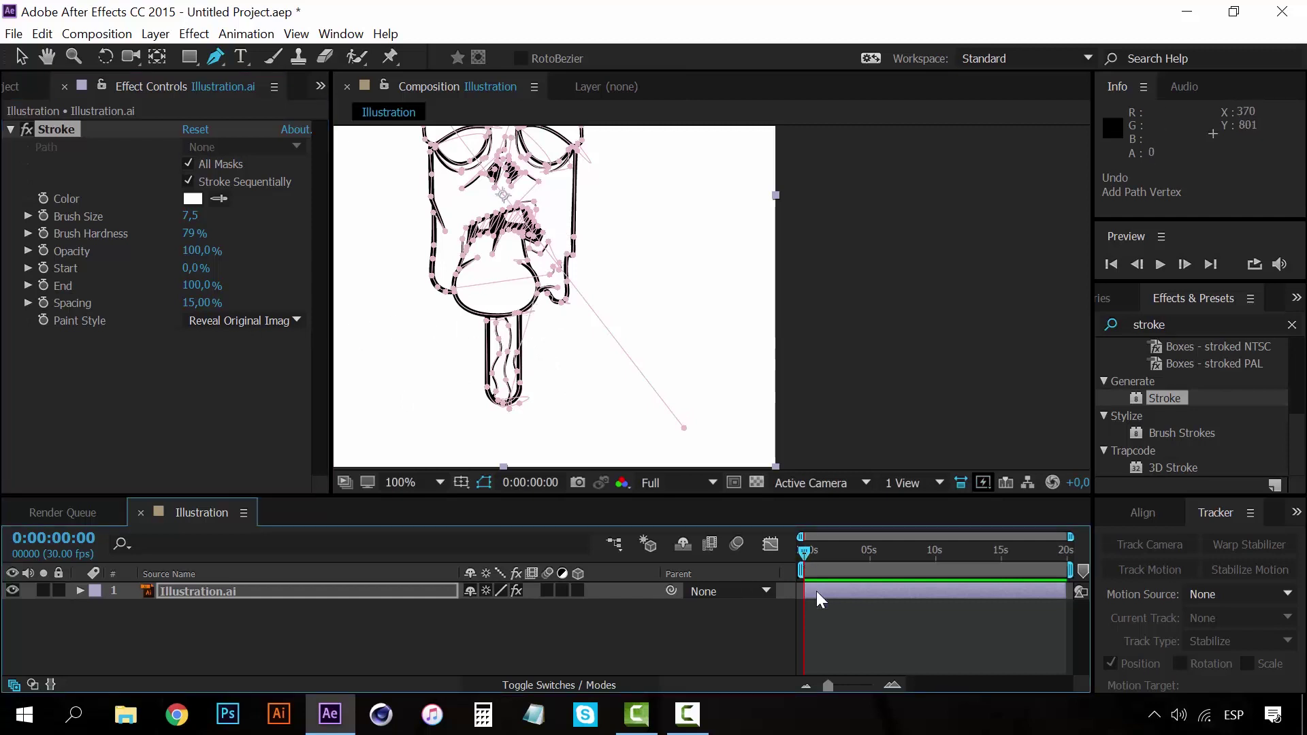
- Magnify the timeline to show only the composition's first 5 seconds
click(900, 684)
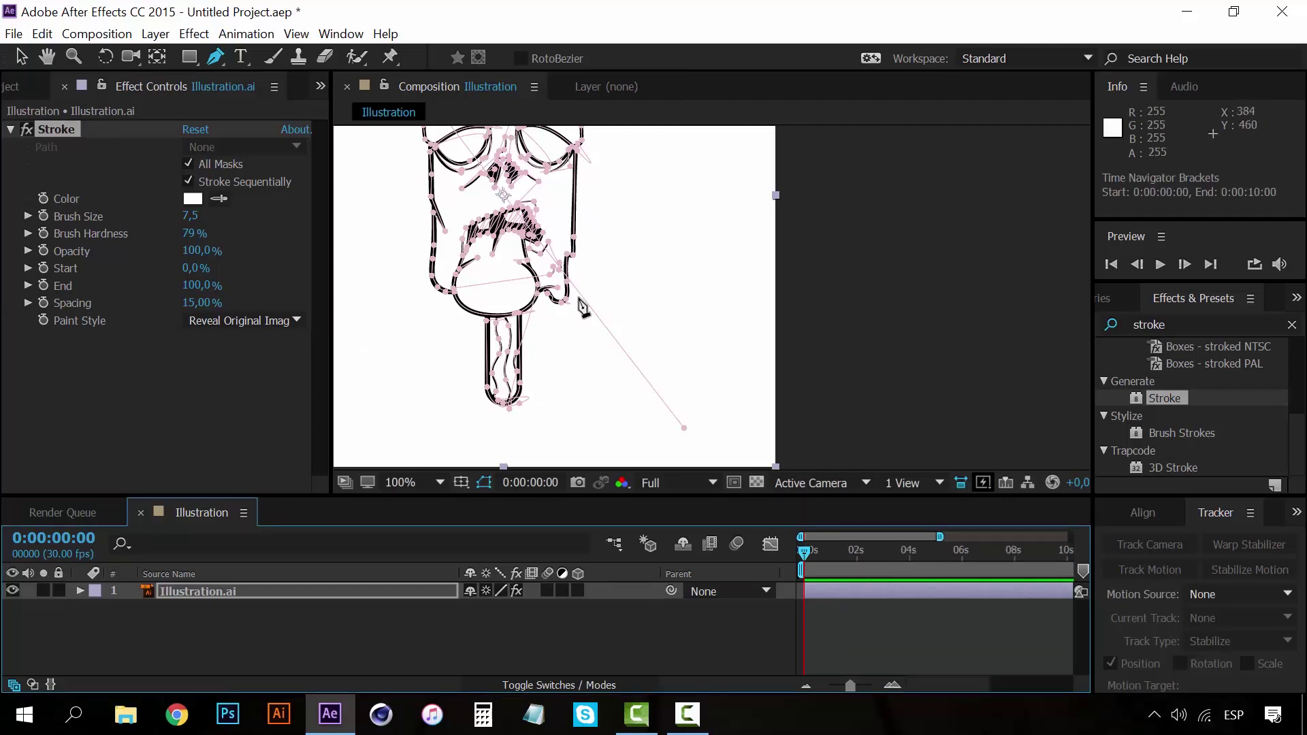
click(894, 683)
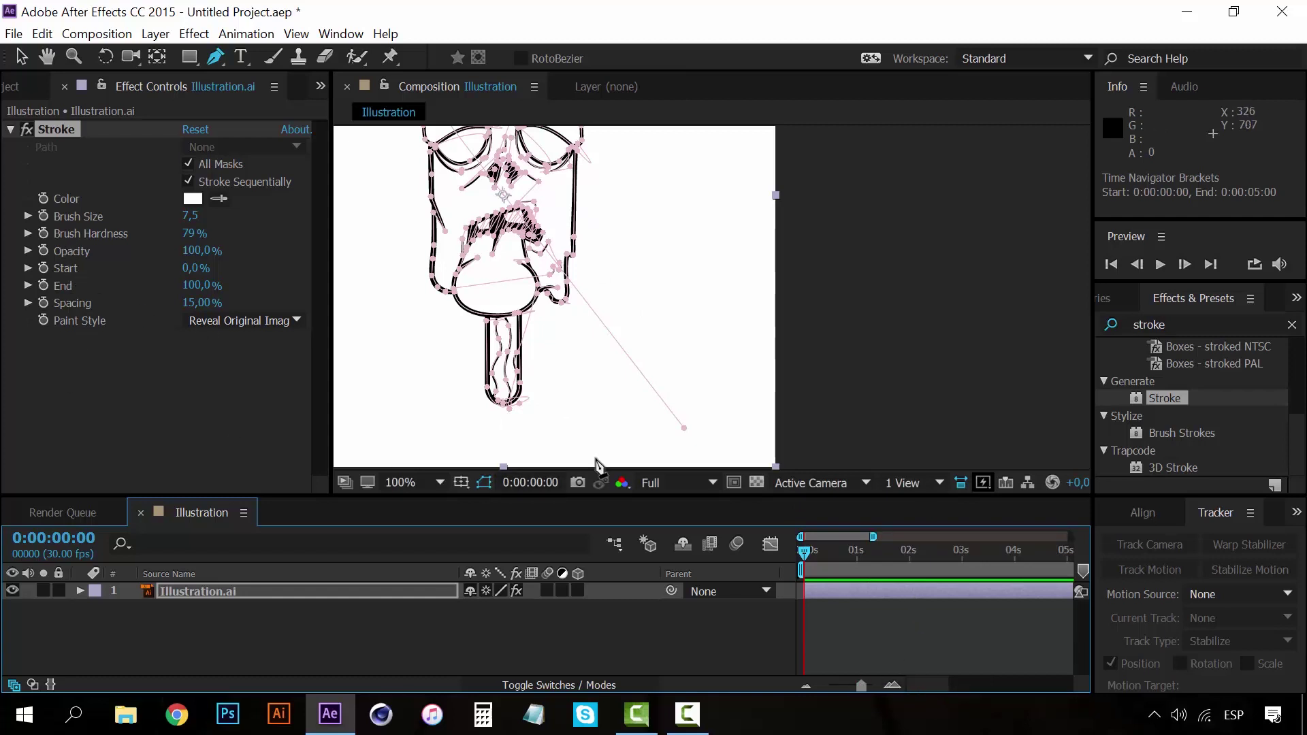
- Add a keyframe for the Stroke effect's End value at 0:00:05:00, keeping it at 100%
drag(929, 685, 941, 686)
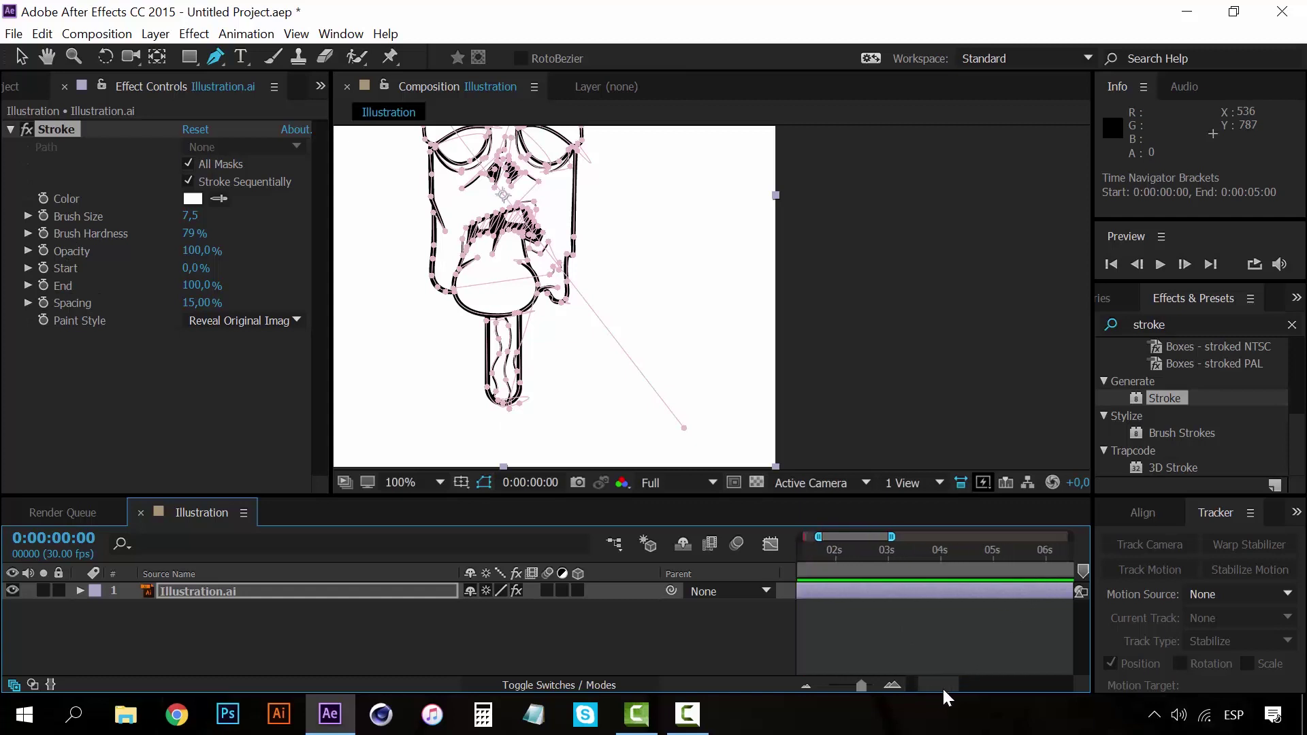
click(995, 549)
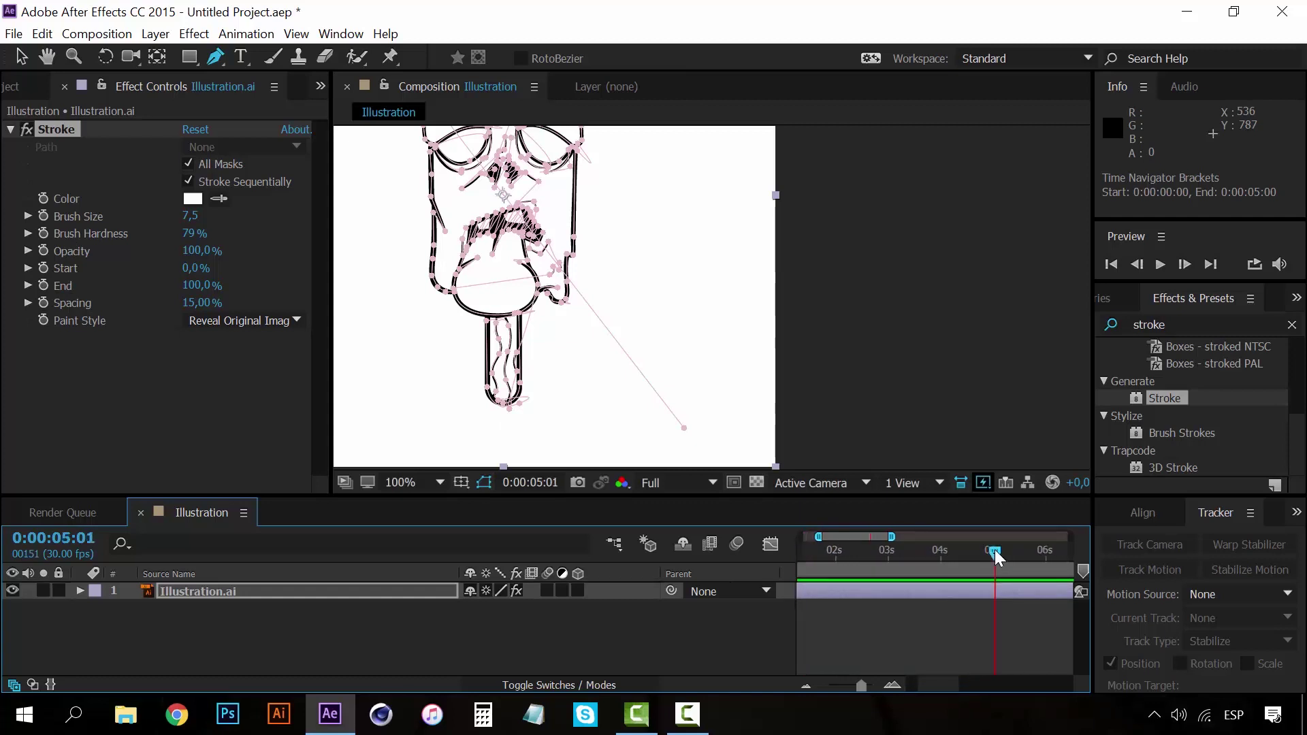
key(Page_Up)
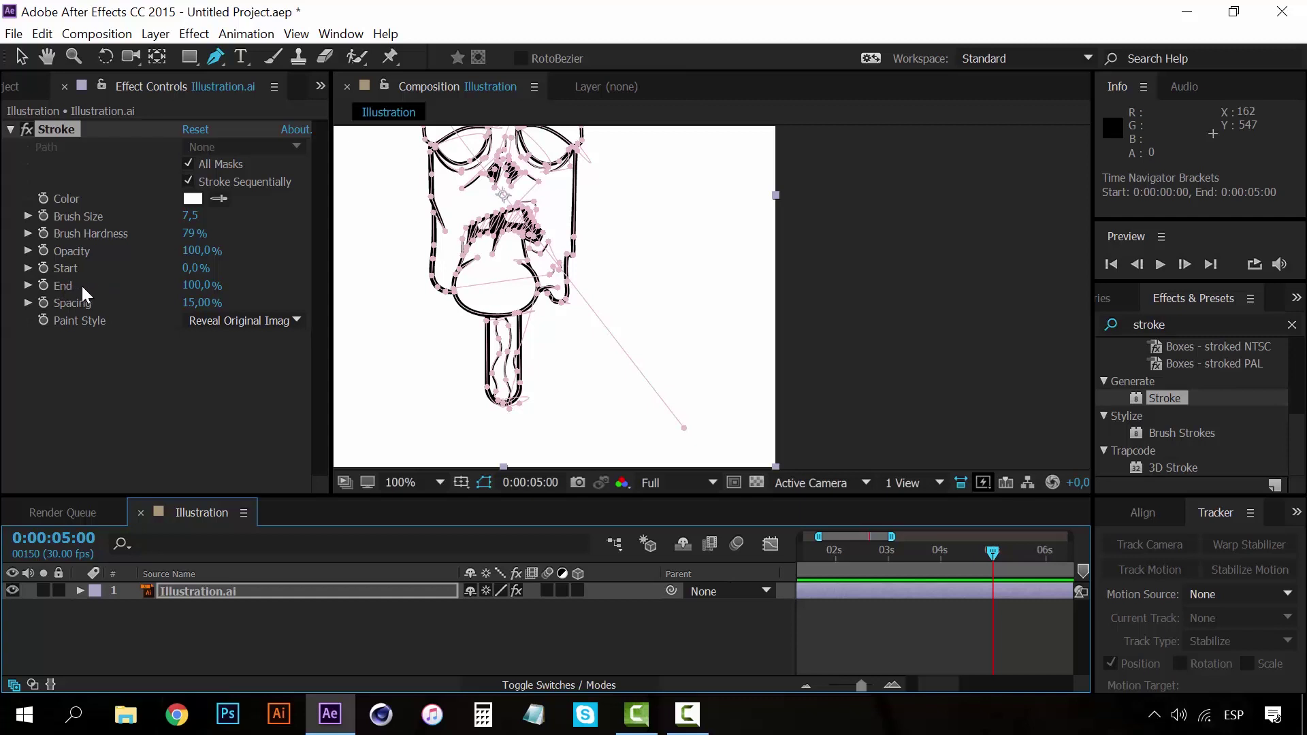
click(43, 284)
click(43, 285)
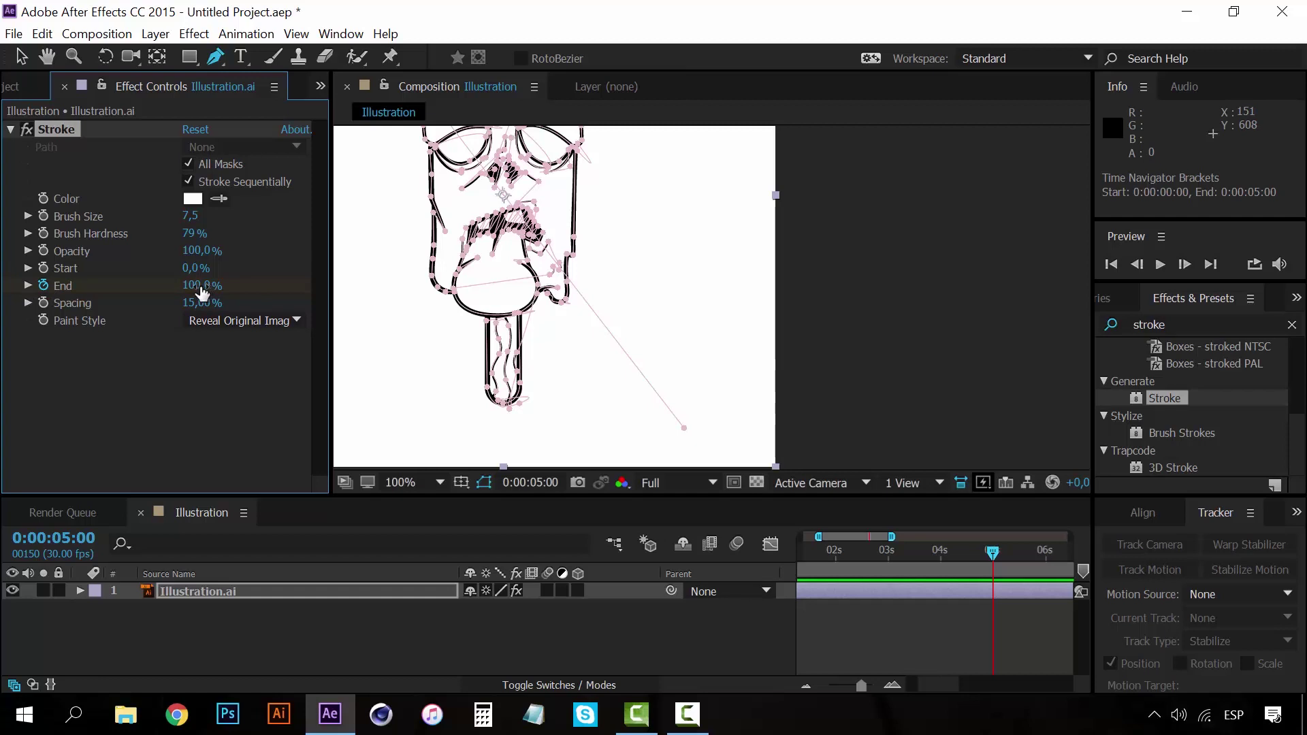
- Set the Stroke effect's End to 0% at 0:00:00:00 and show the Illustration.ai layer's keyframes
drag(940, 681, 912, 680)
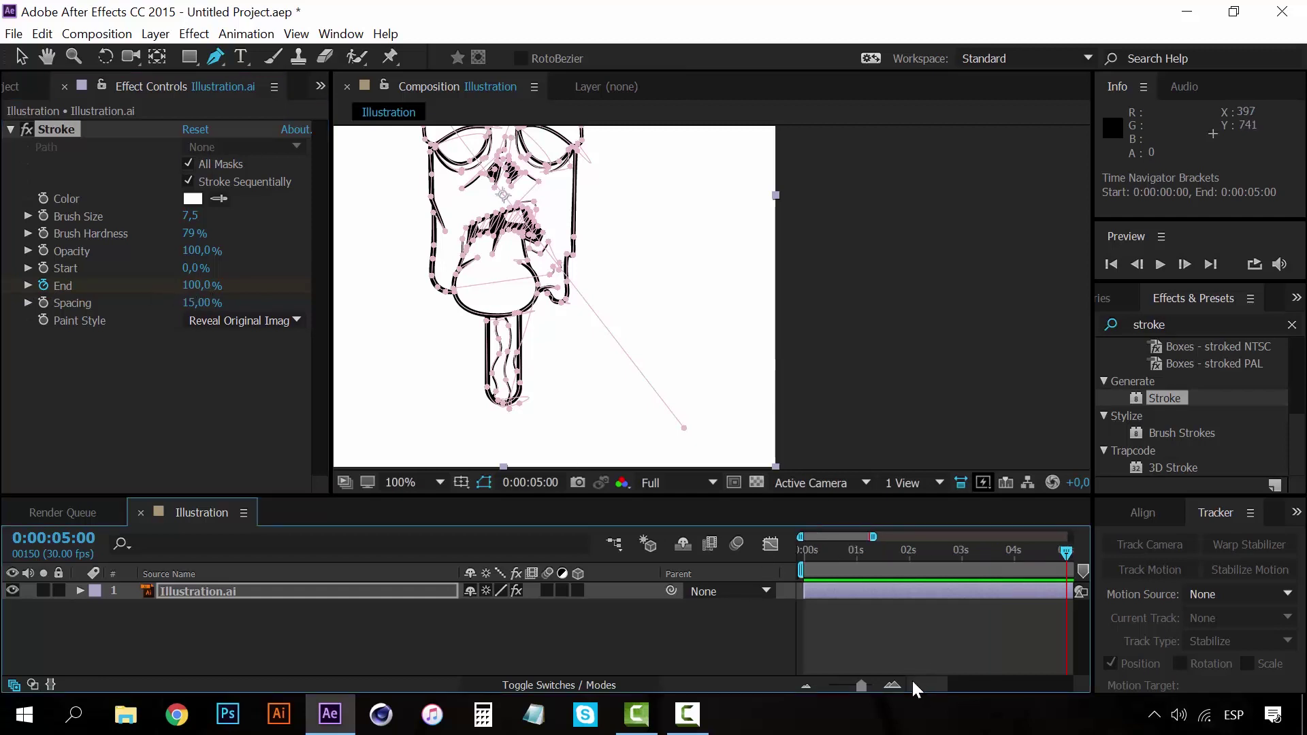
drag(845, 555, 766, 550)
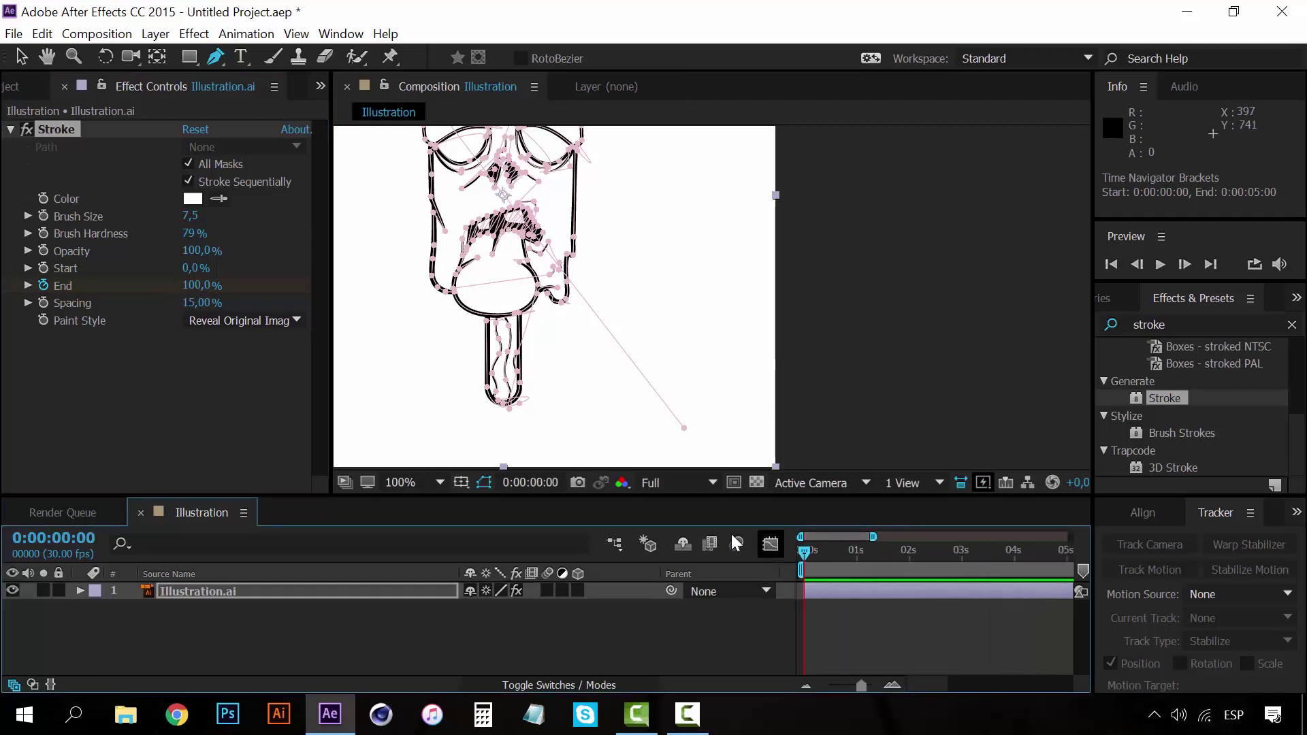
click(202, 285)
text(0)
key(Return)
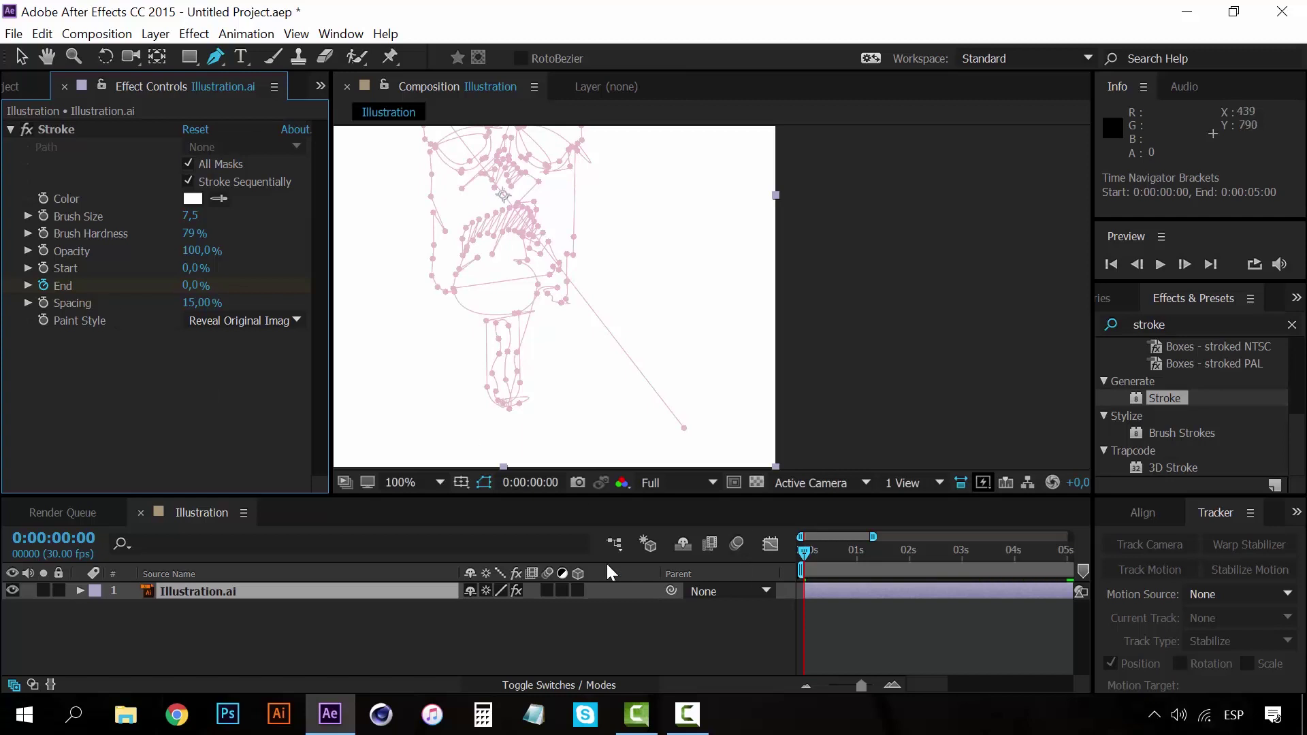
click(217, 590)
key(u)
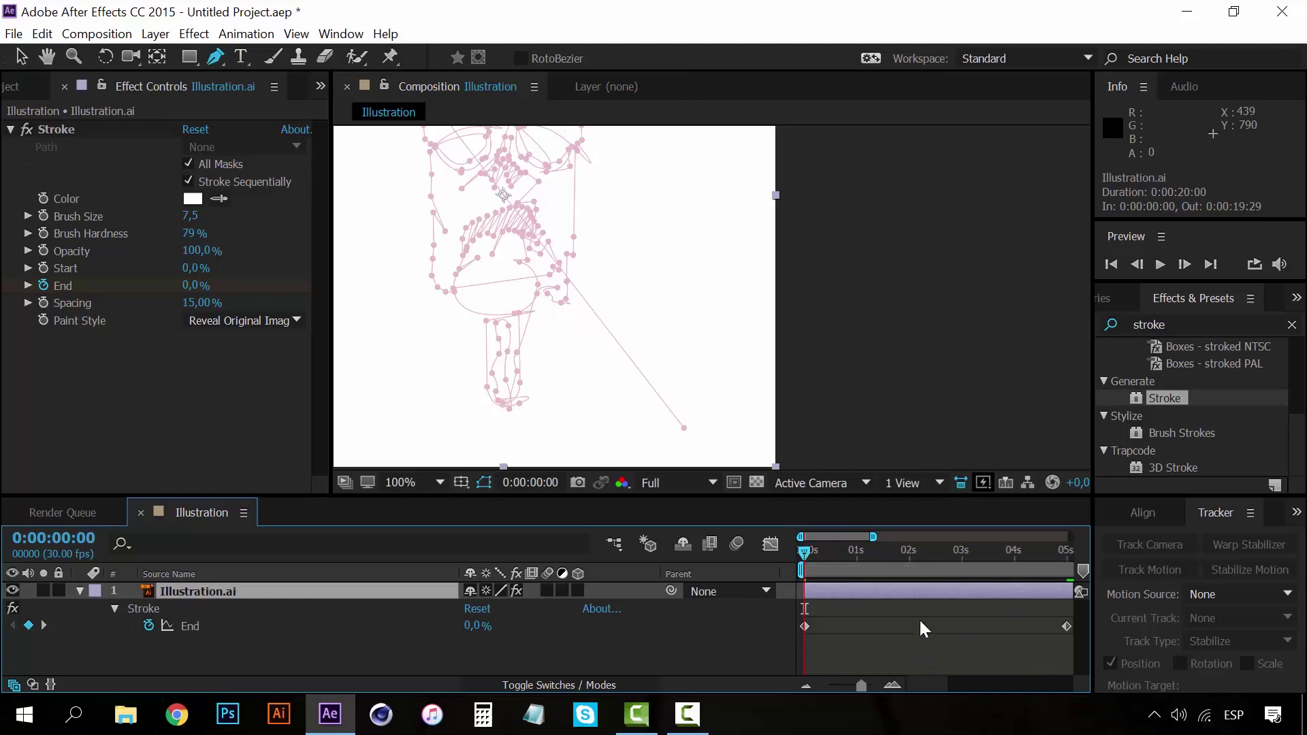
- Deselect the layer, fit the whole canvas in view and play back the reveal animation from the start
click(21, 56)
click(920, 337)
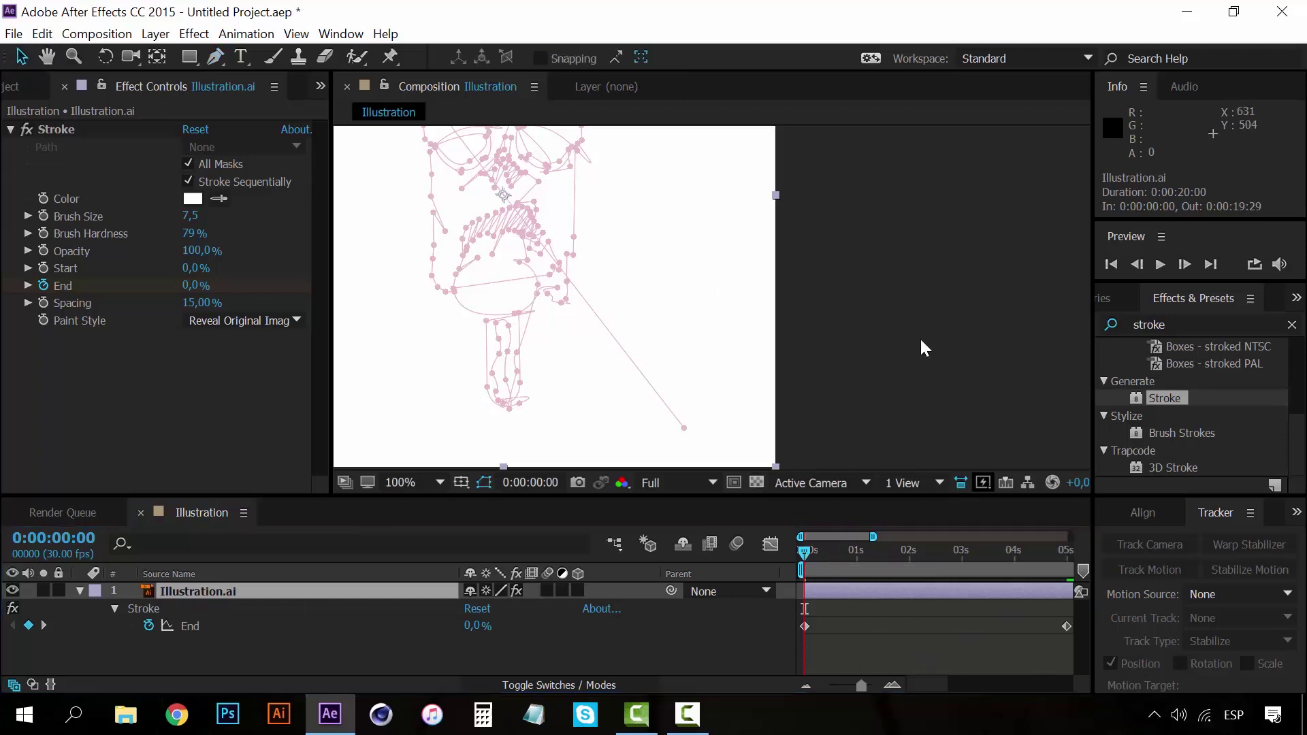
drag(610, 303, 717, 318)
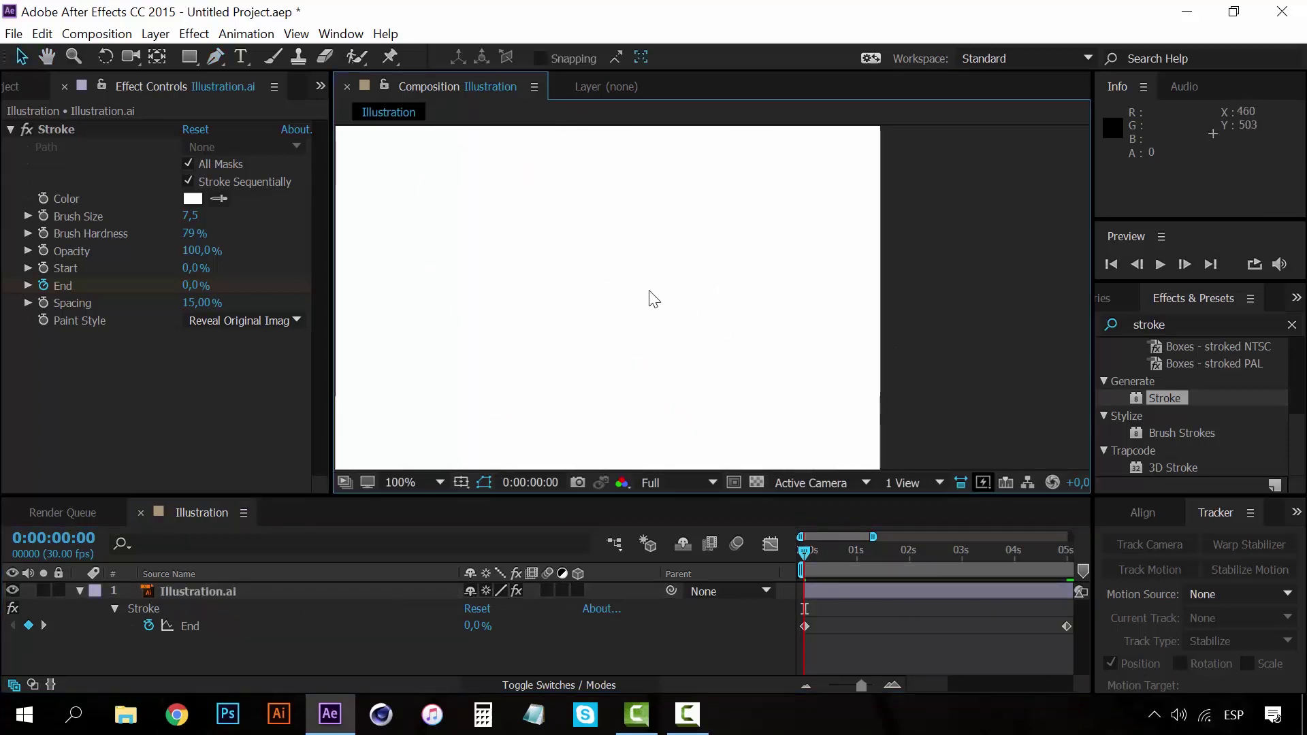
scroll(650, 297, down, 1)
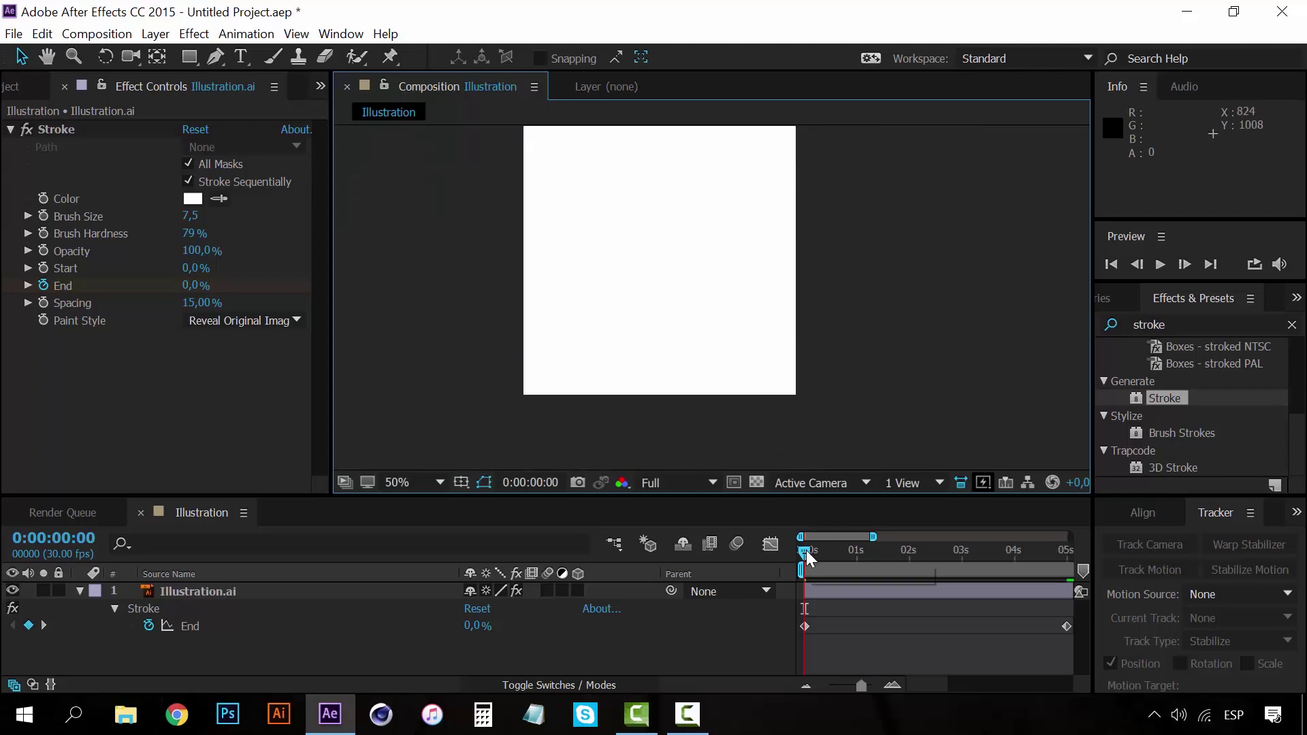
key(space)
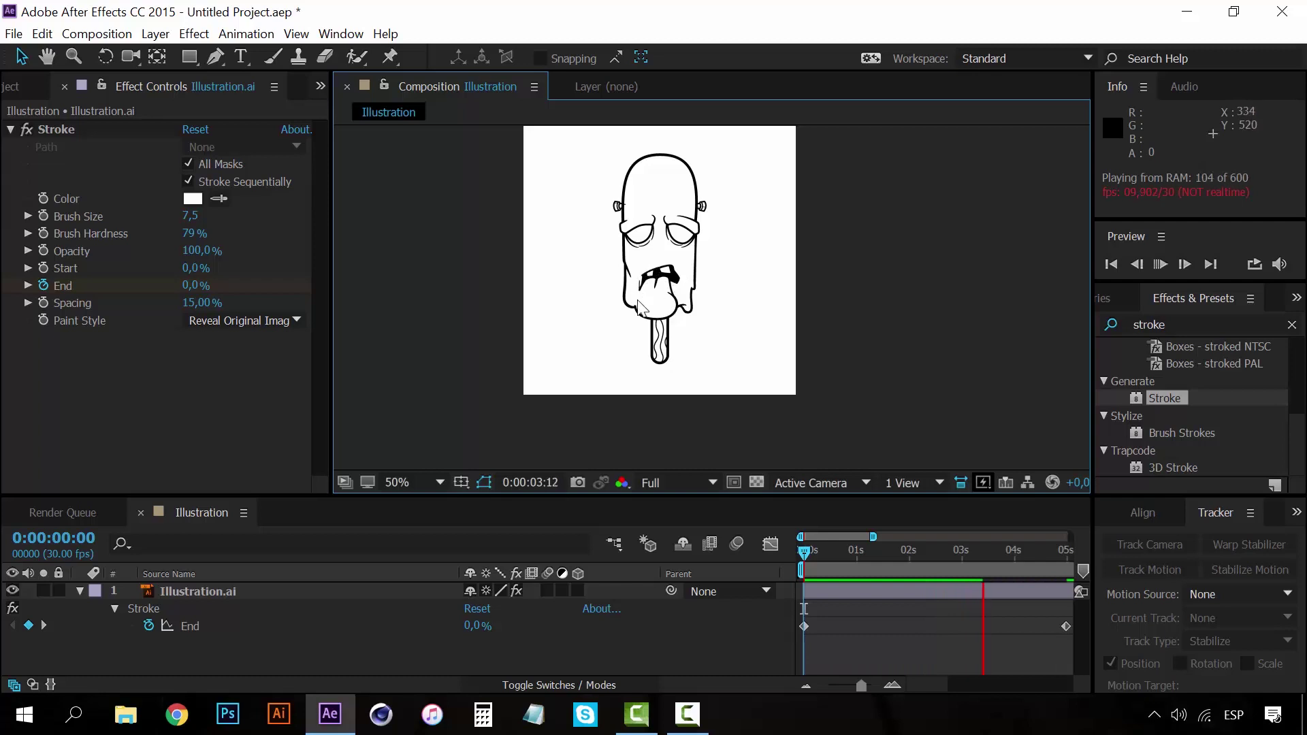
click(805, 550)
mouse_move(897, 556)
mouse_down()
mouse_move(965, 554)
mouse_move(791, 547)
mouse_up()
key(space)
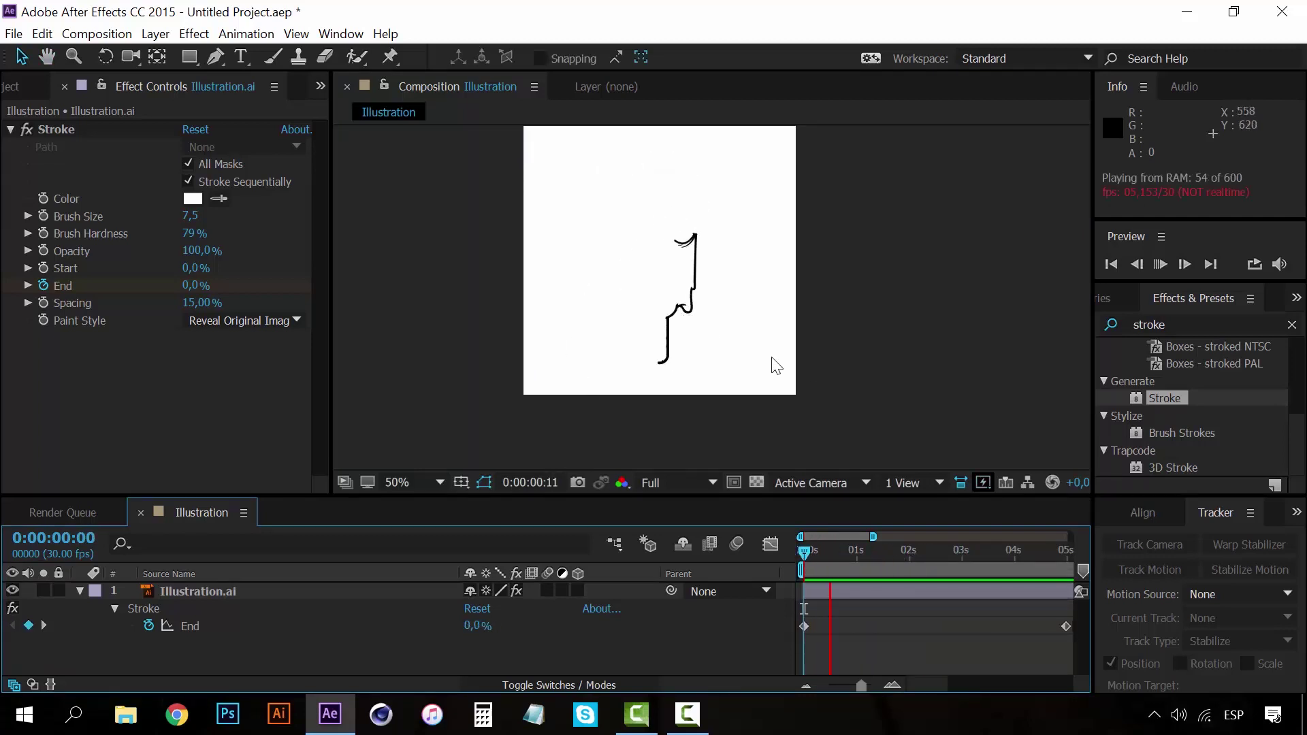
click(806, 548)
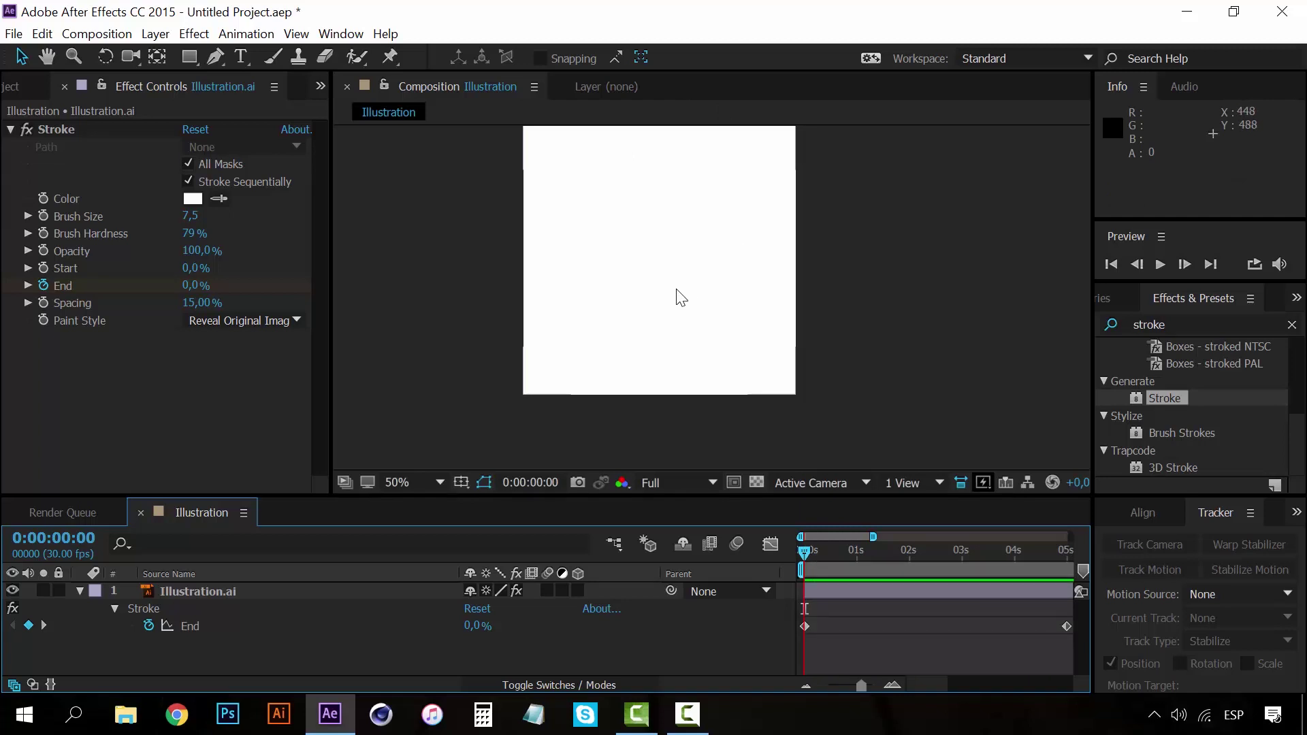
- Pre-compose the Illustration.ai layer, leaving all attributes in the Illustration composition
click(202, 590)
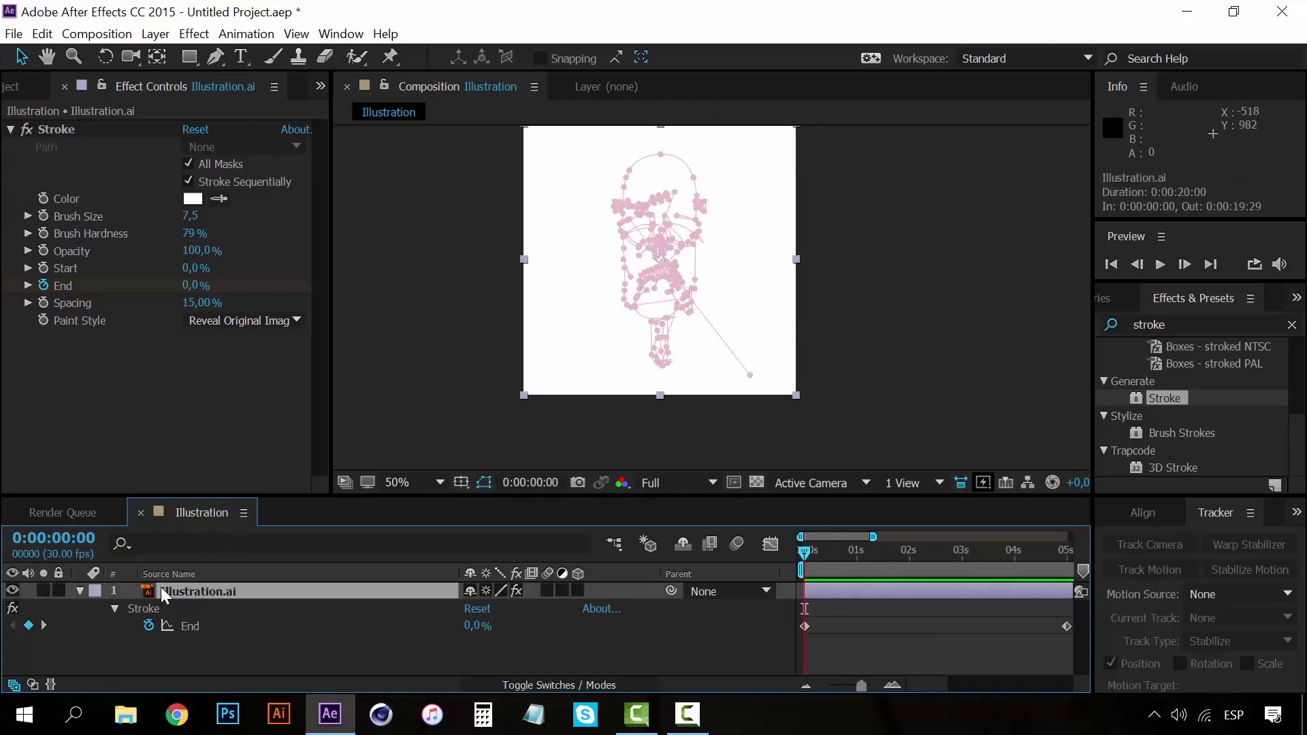
click(79, 591)
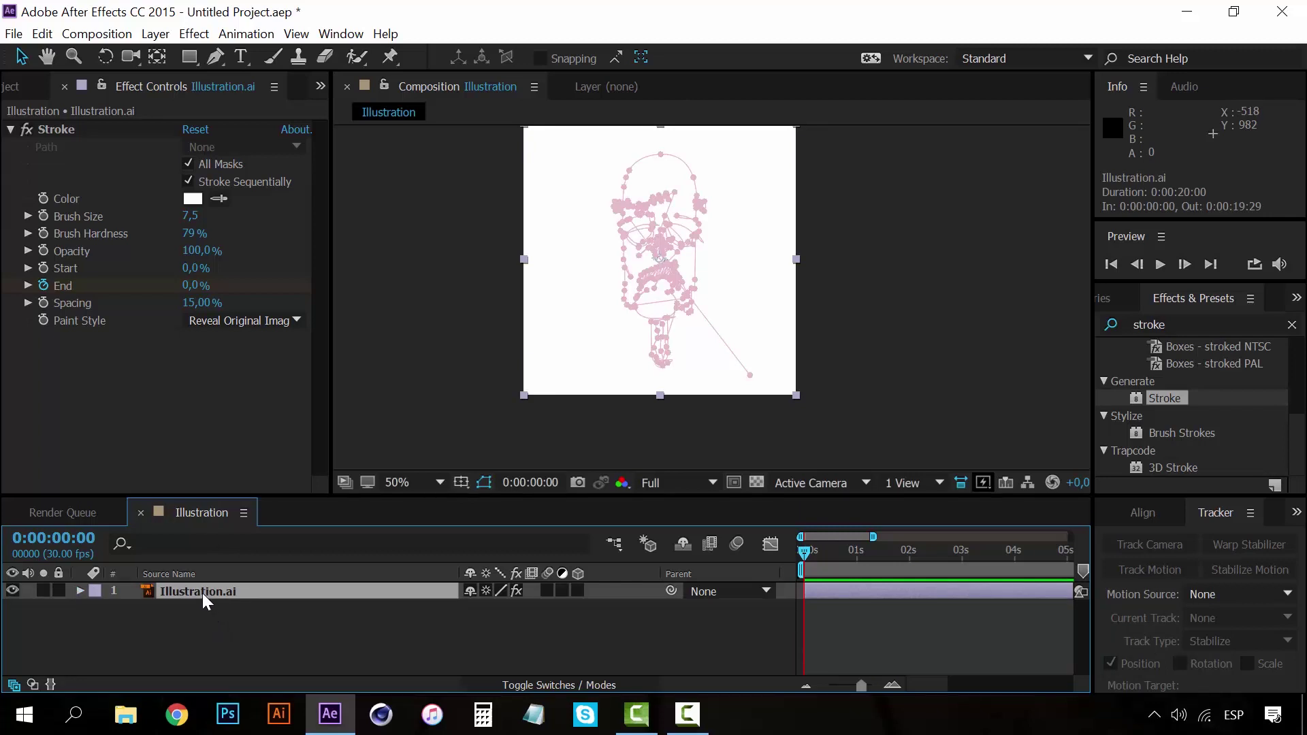
key(s)
click(156, 34)
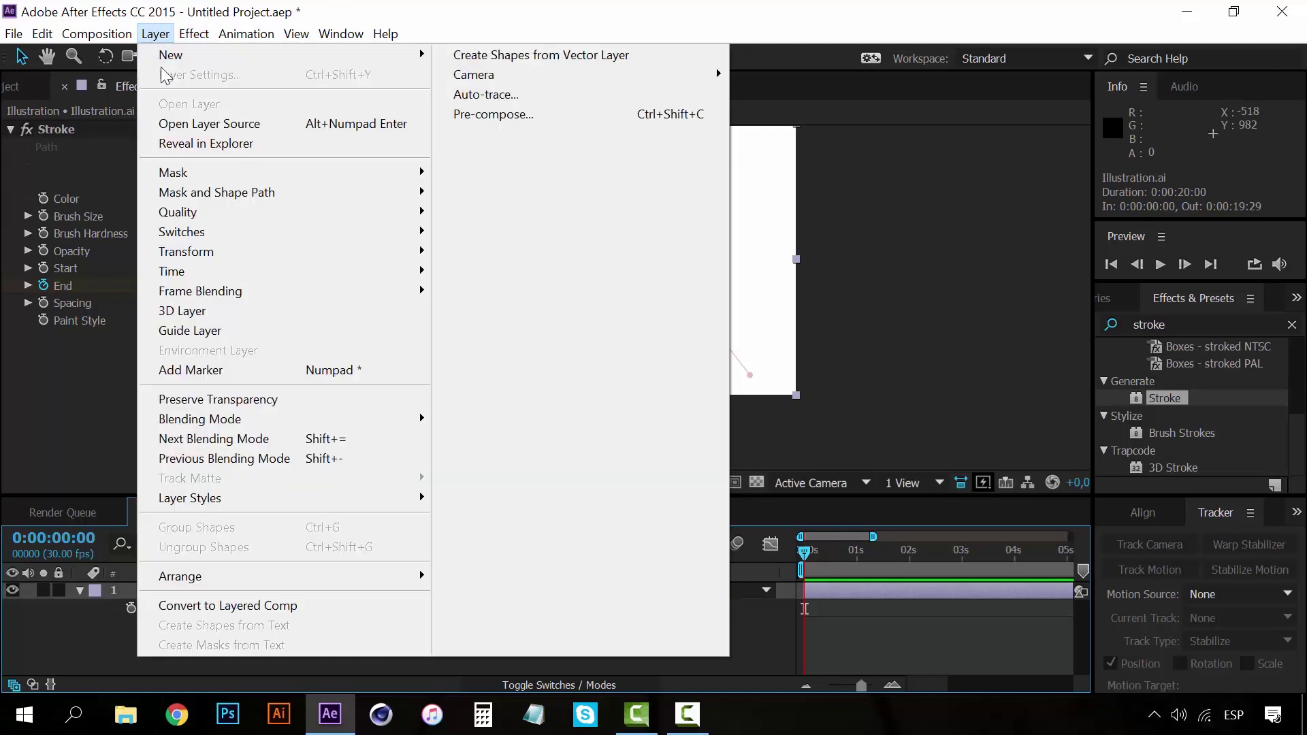
click(524, 115)
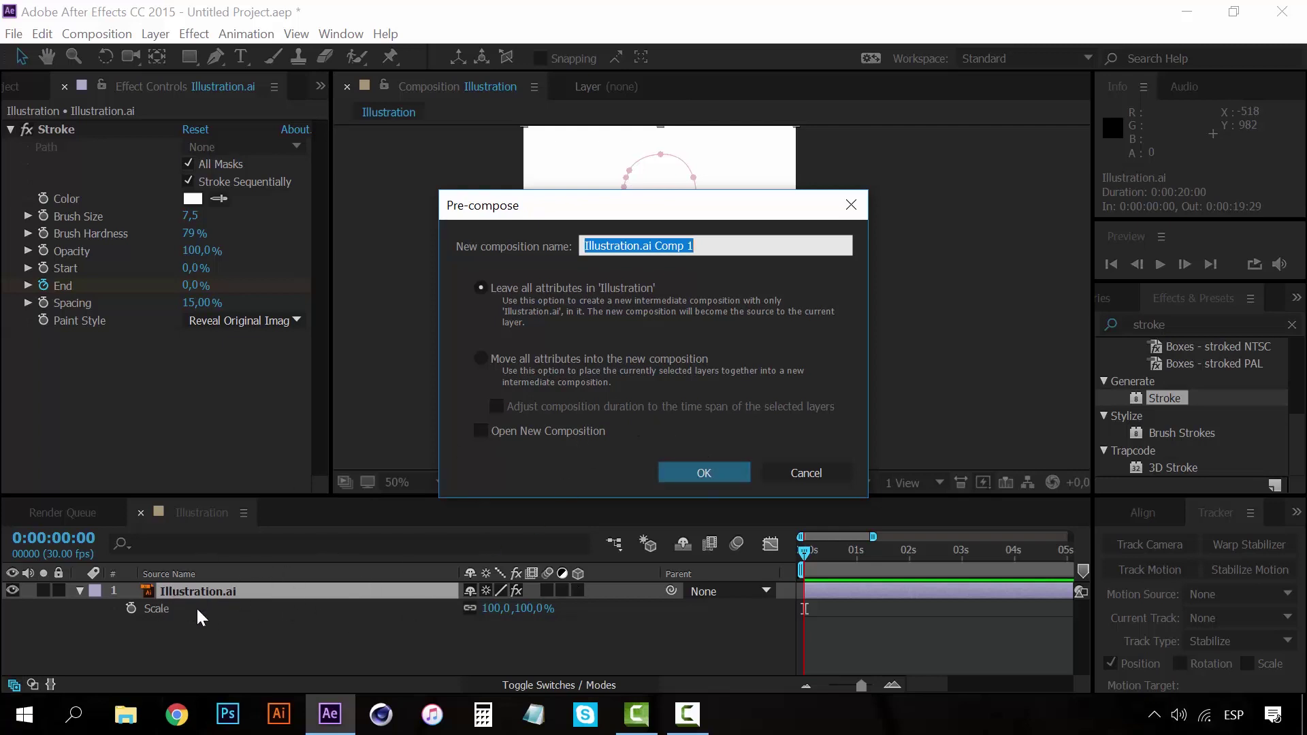
click(702, 470)
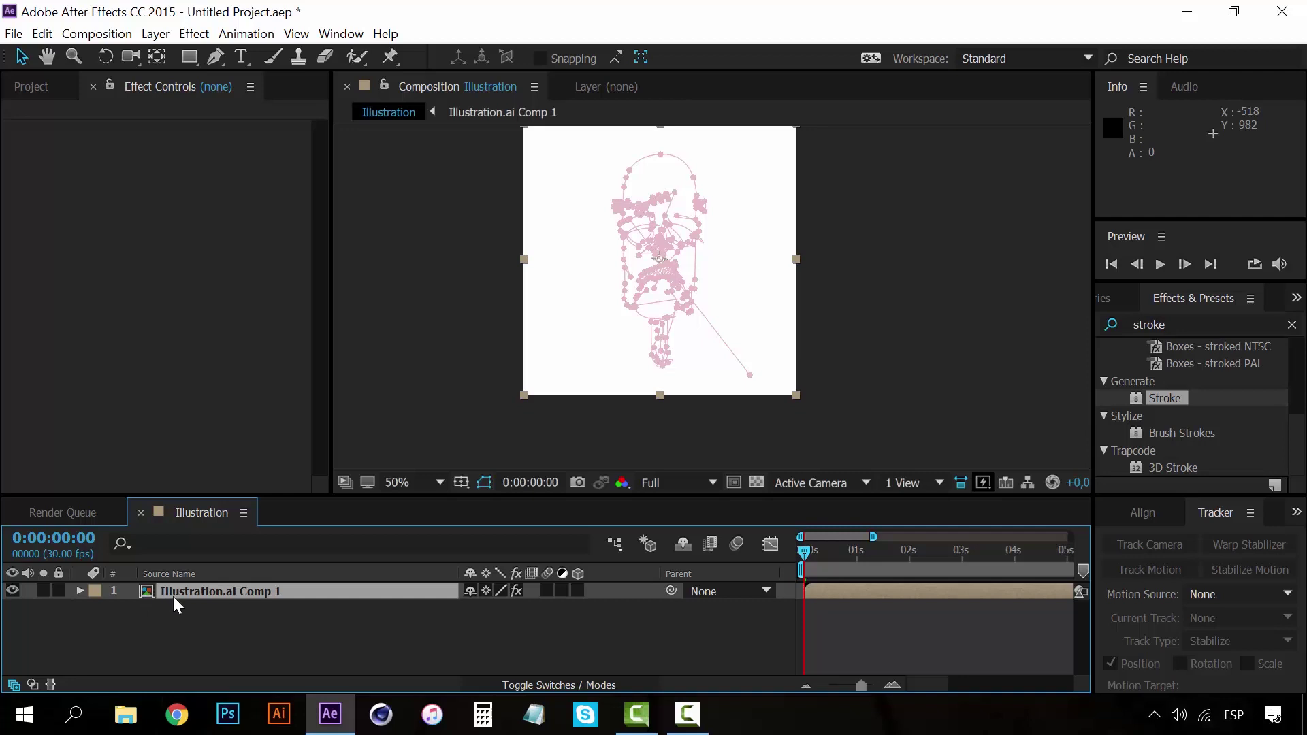
- Open the illustration's pre-composition to check its contents and return to the Illustration composition
drag(173, 596, 184, 594)
double_click(184, 594)
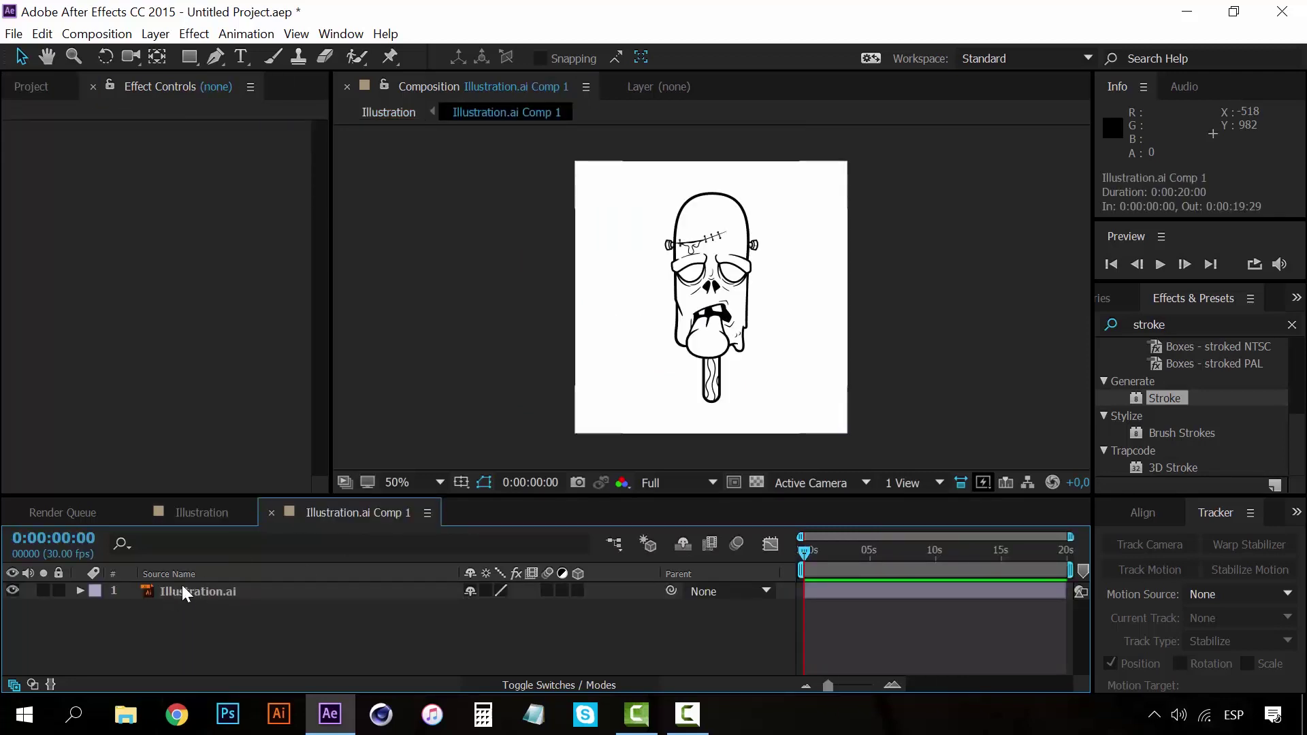
click(269, 512)
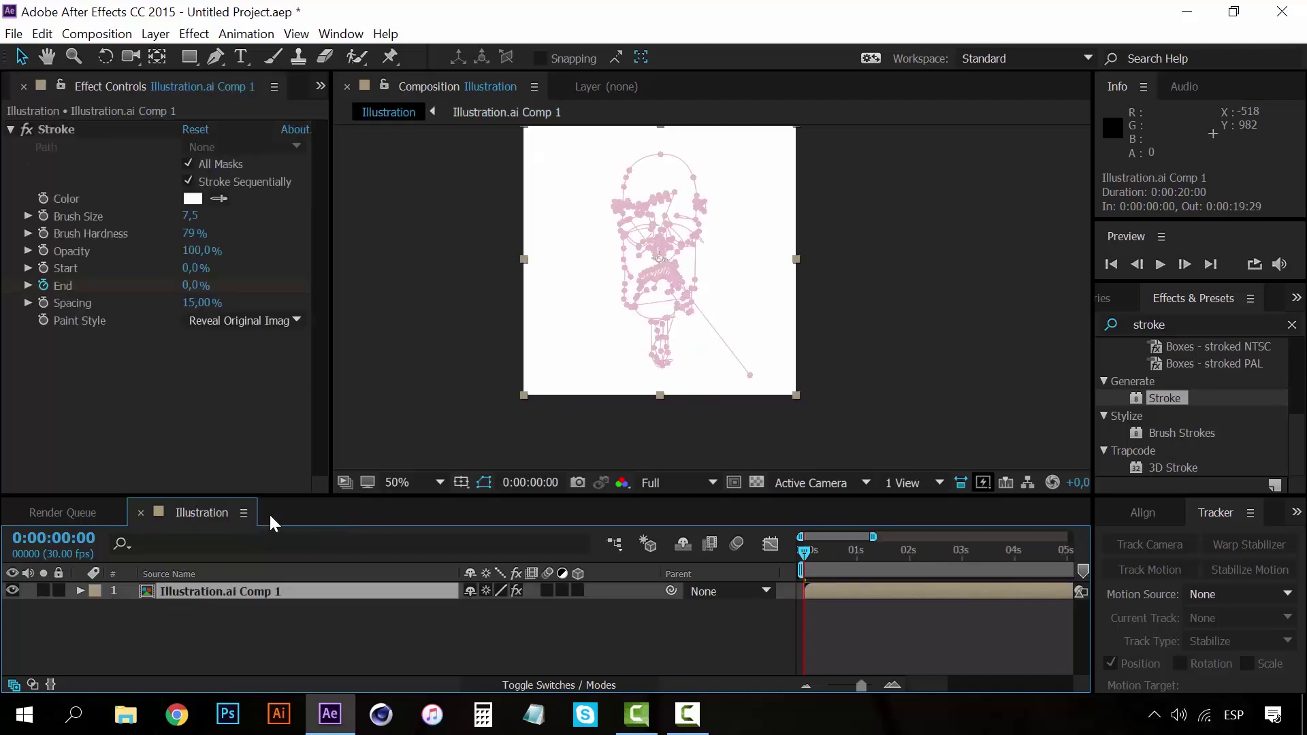
- Add Hand.png from the project to the Illustration composition as a layer above the pre-composed illustration
click(15, 86)
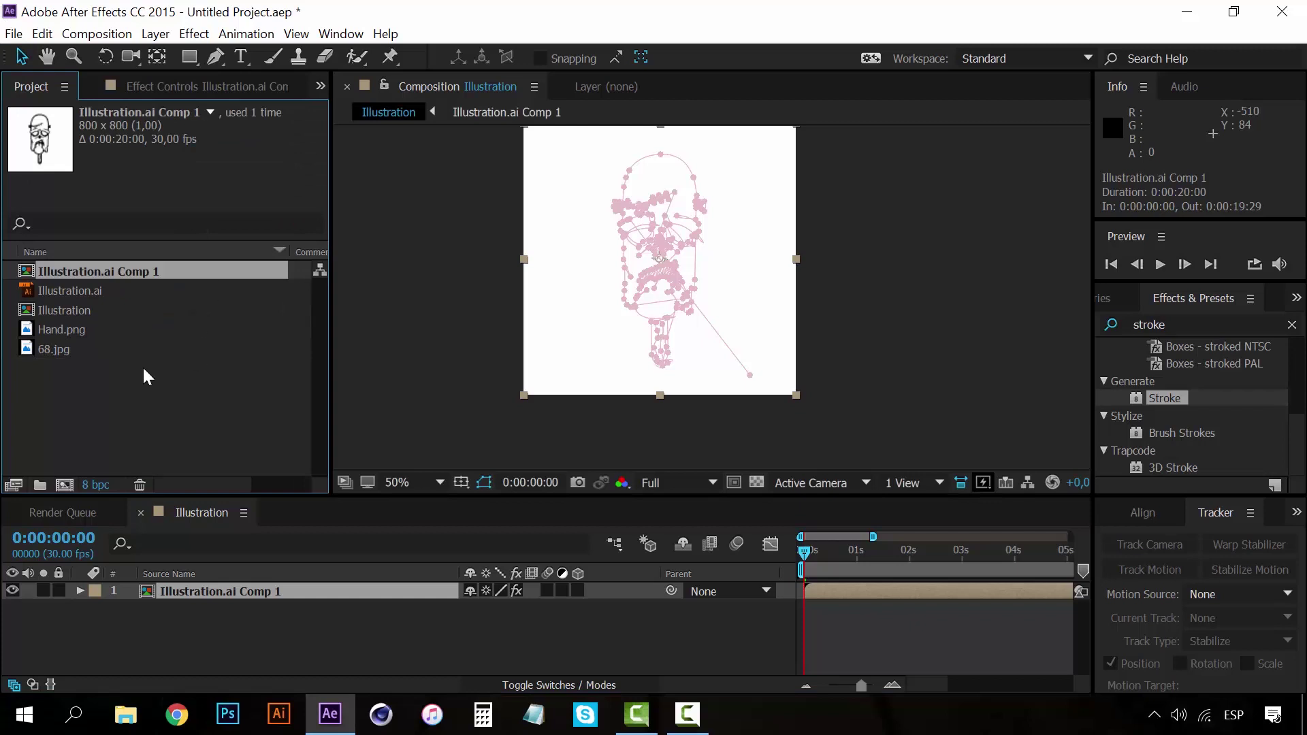
click(73, 331)
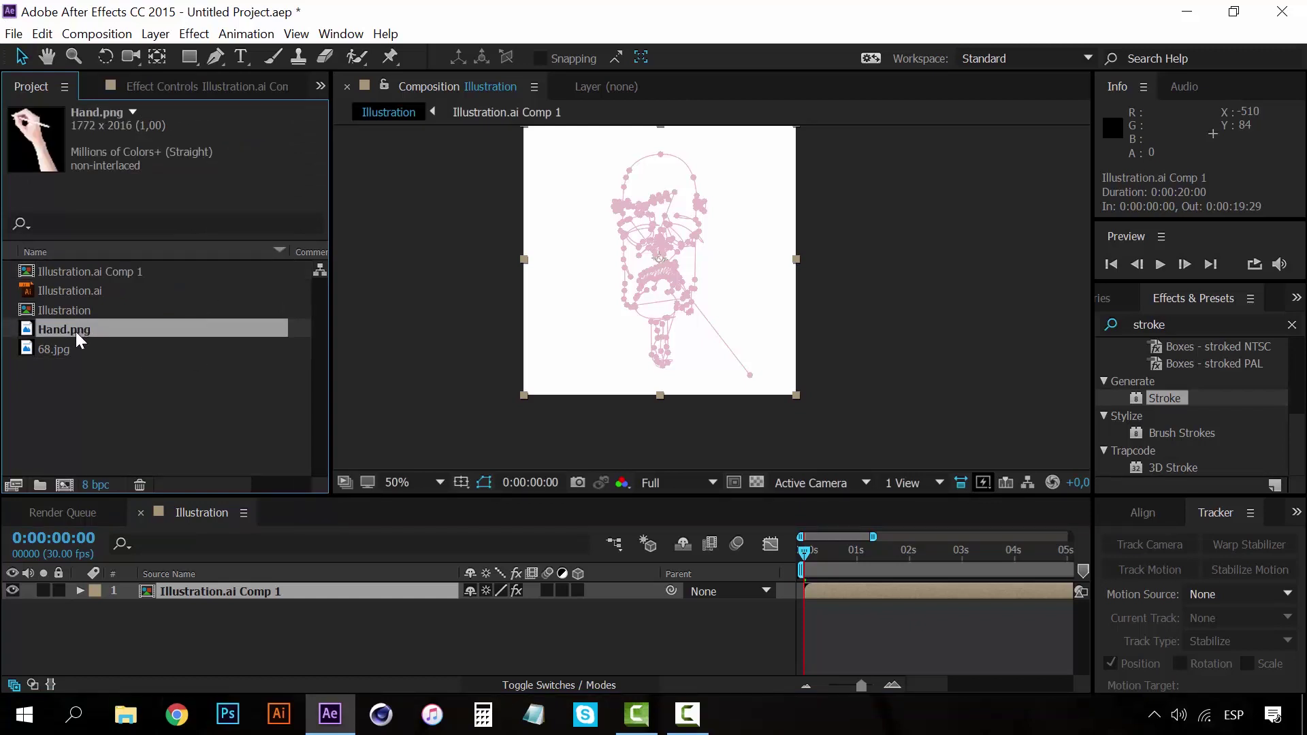
drag(72, 329, 213, 588)
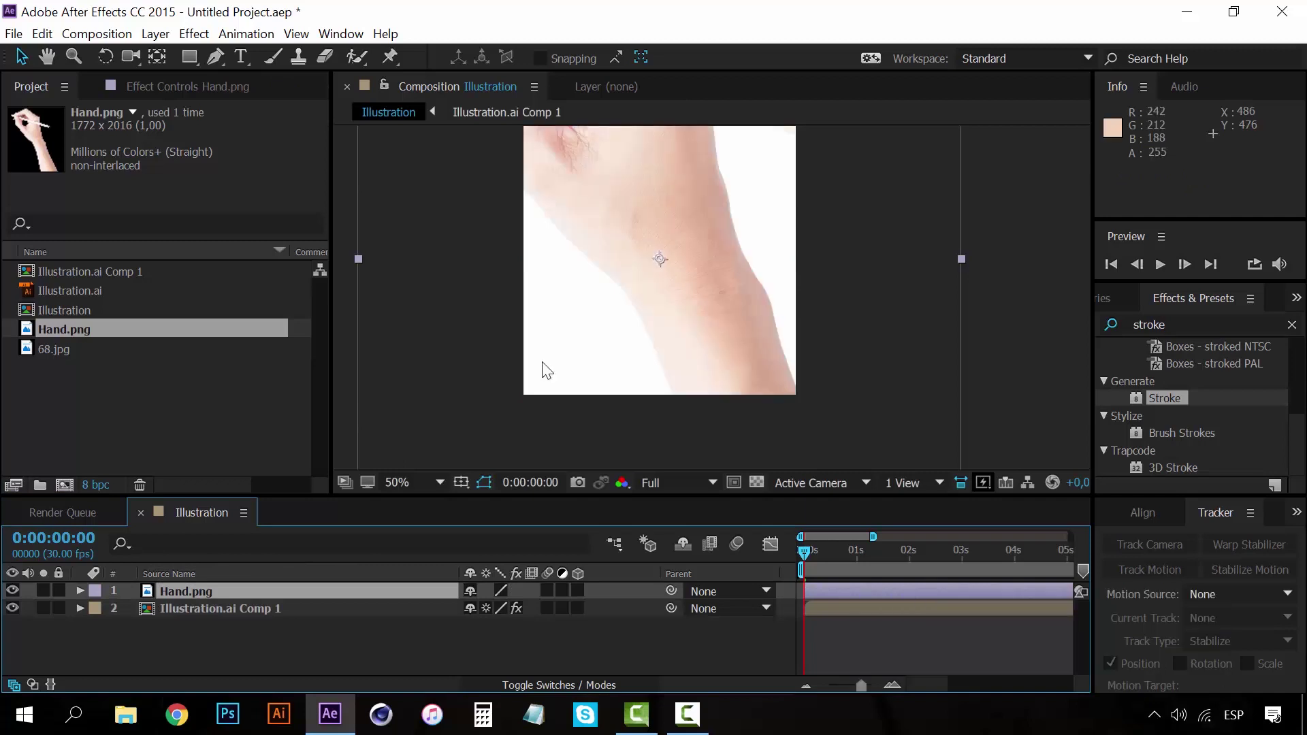
- Pre-compose the Hand.png layer, leaving all attributes in the Illustration composition
click(210, 592)
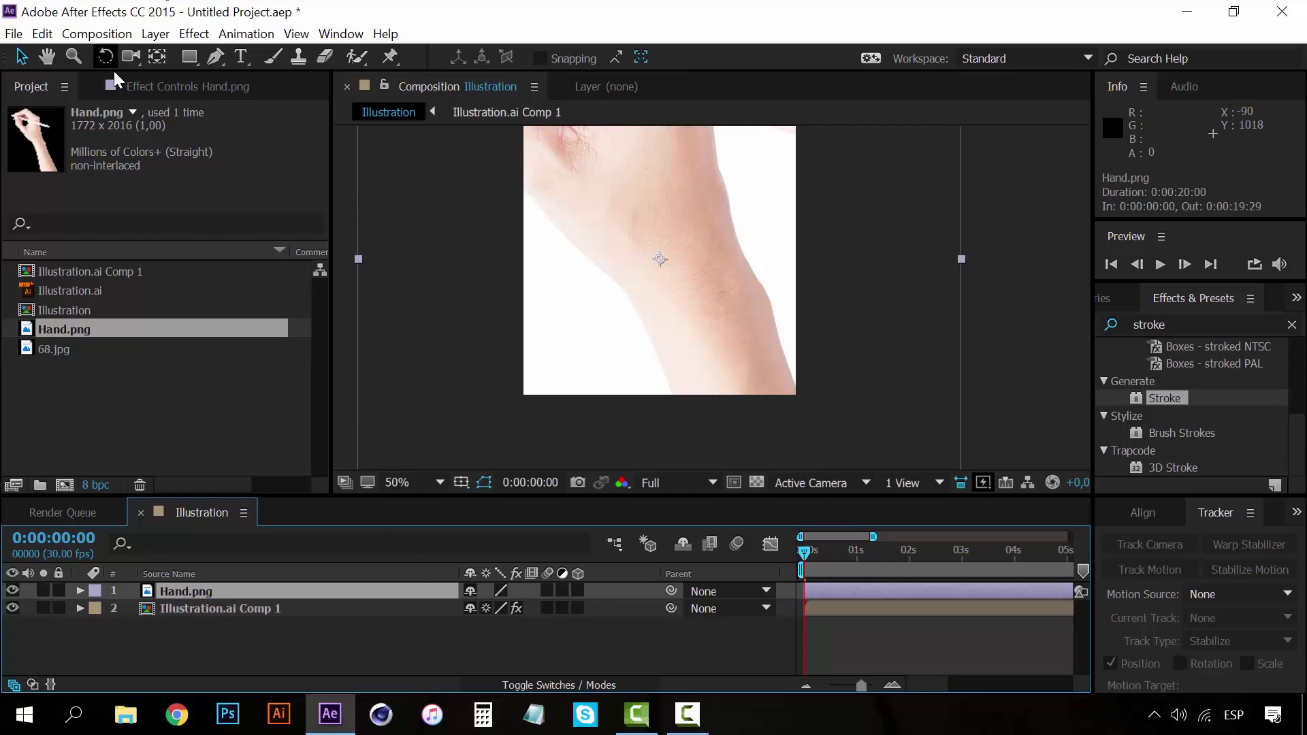
click(155, 33)
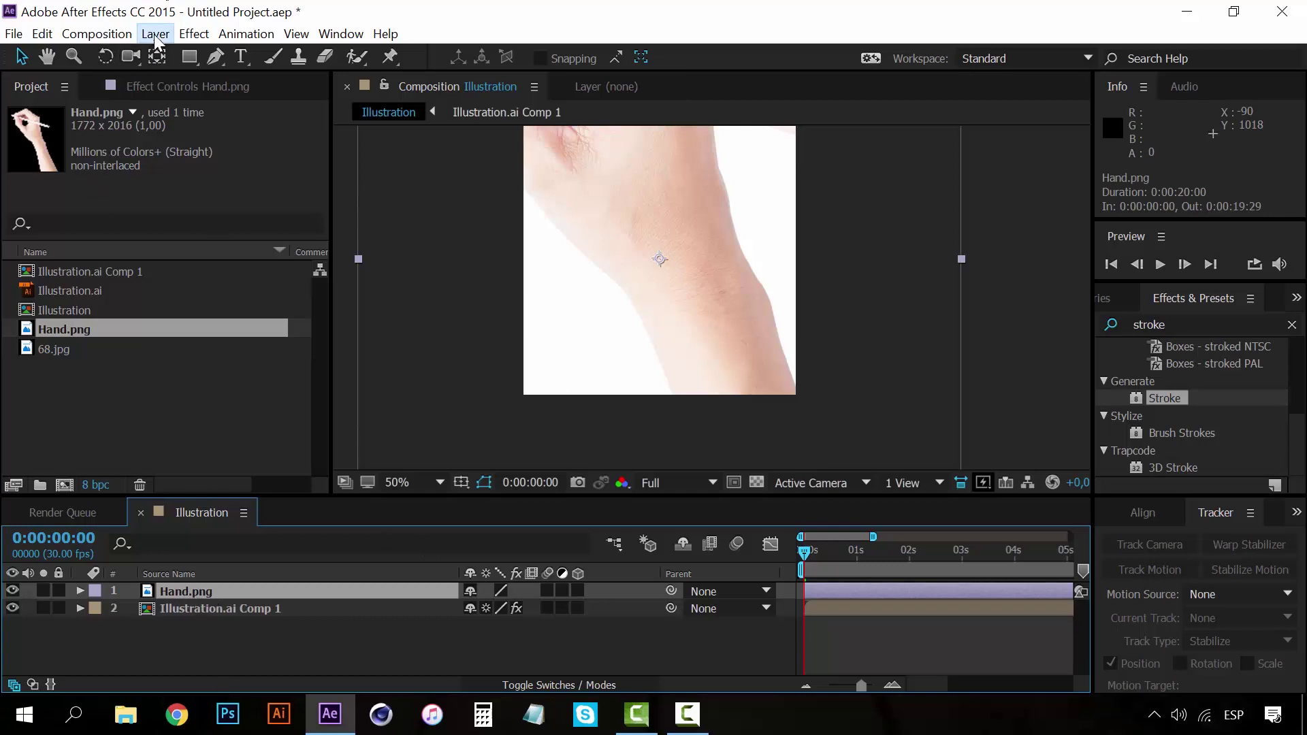
click(605, 109)
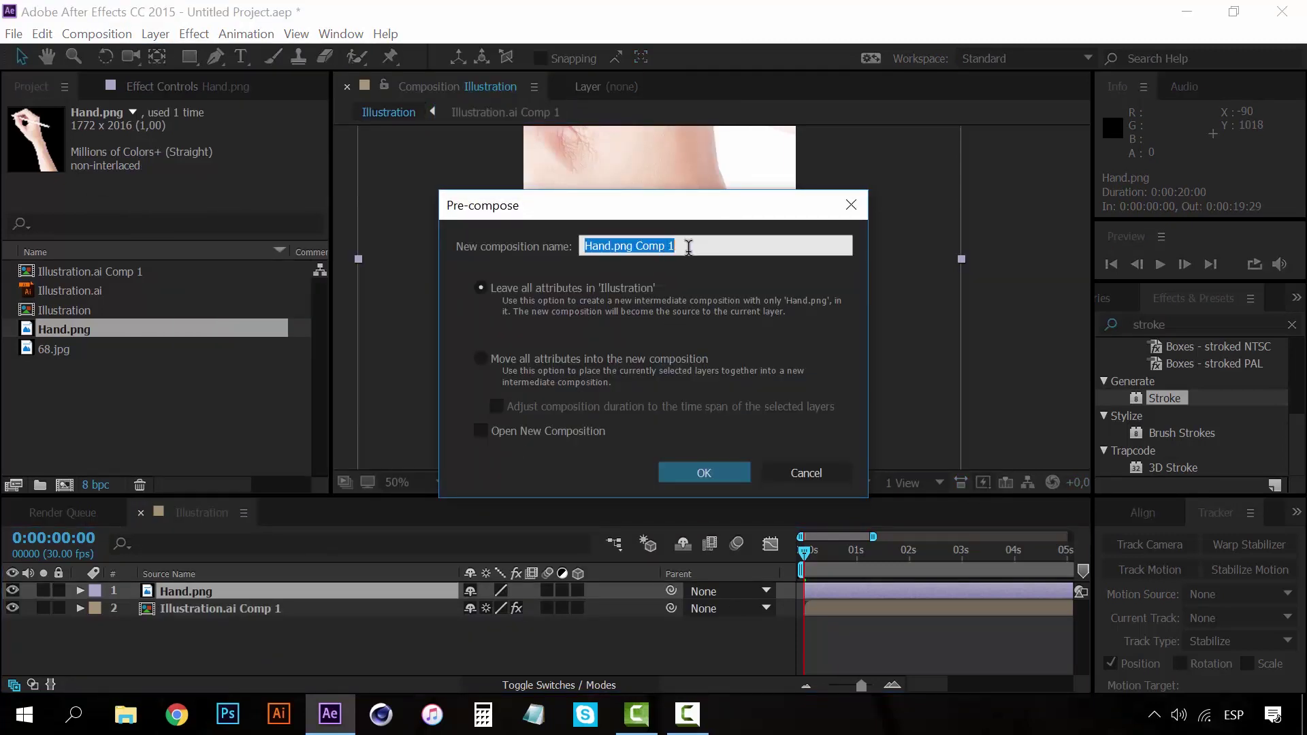
click(695, 469)
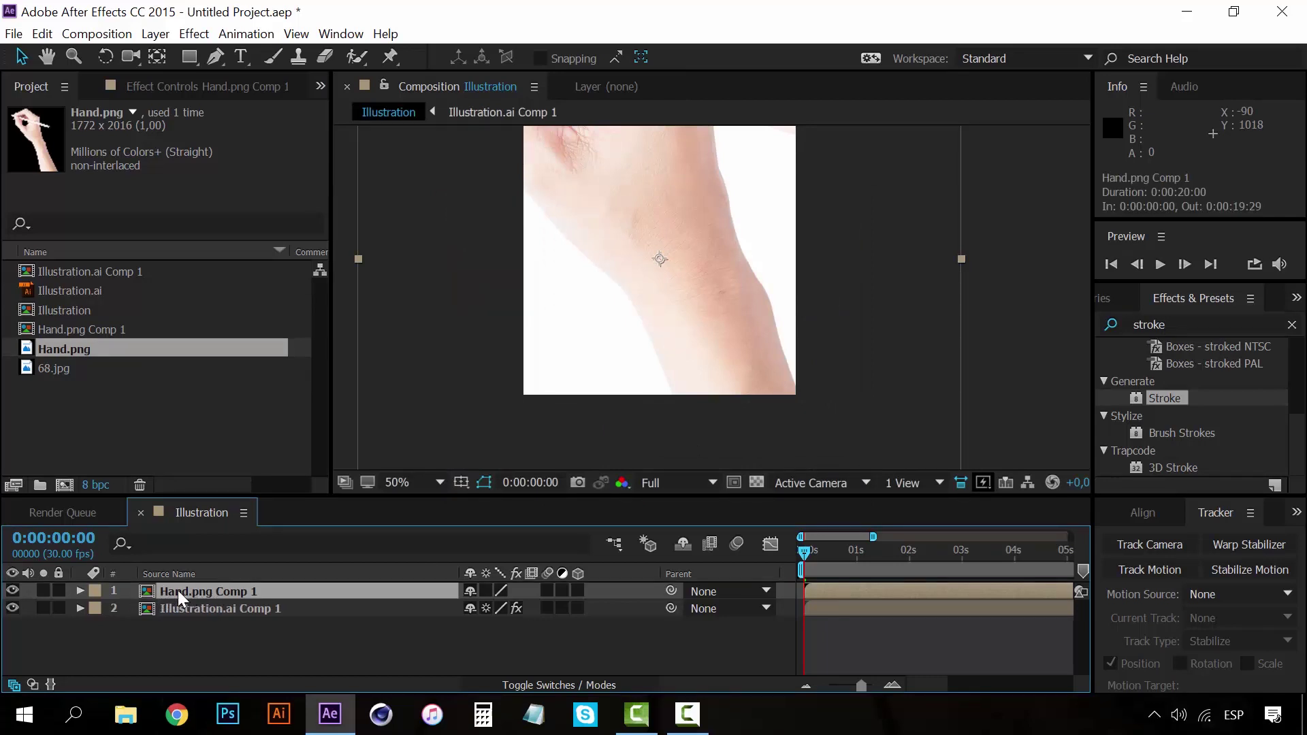
- Open the hand's pre-composition and set the Hand.png layer's scale to 50%
double_click(177, 590)
click(175, 595)
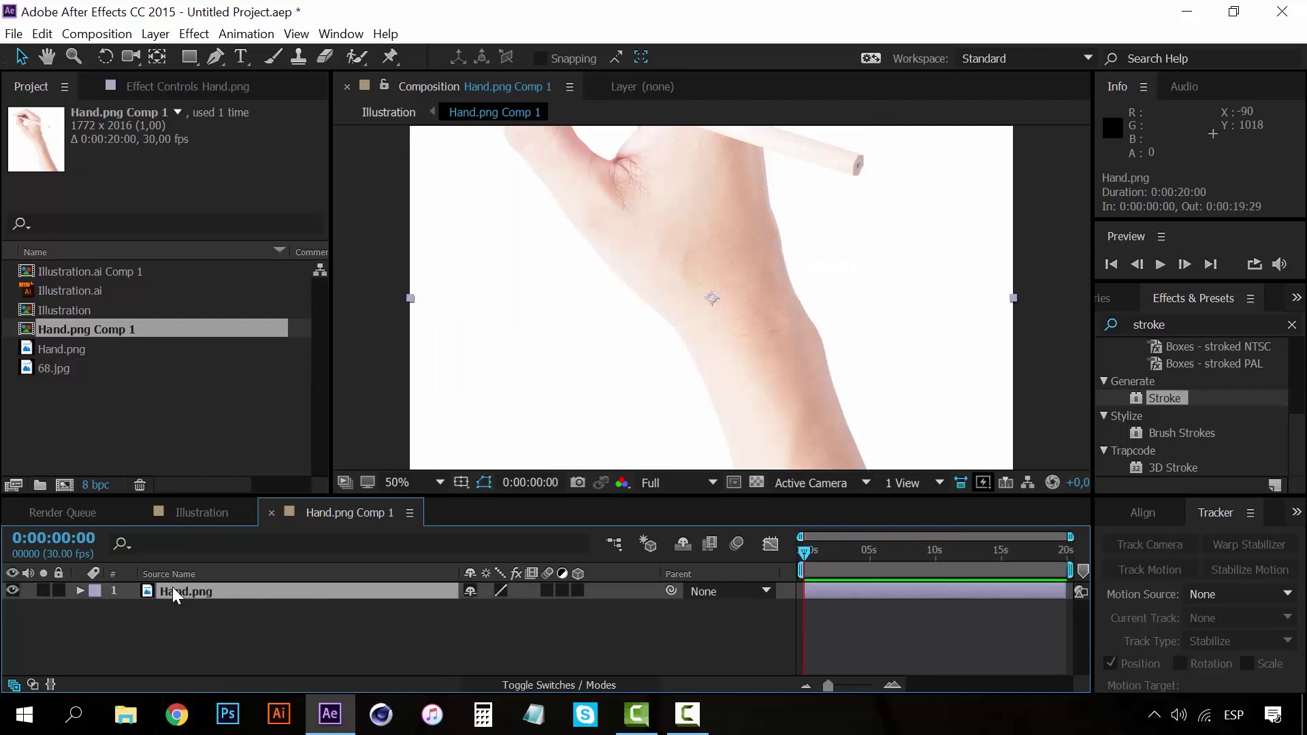
key(s)
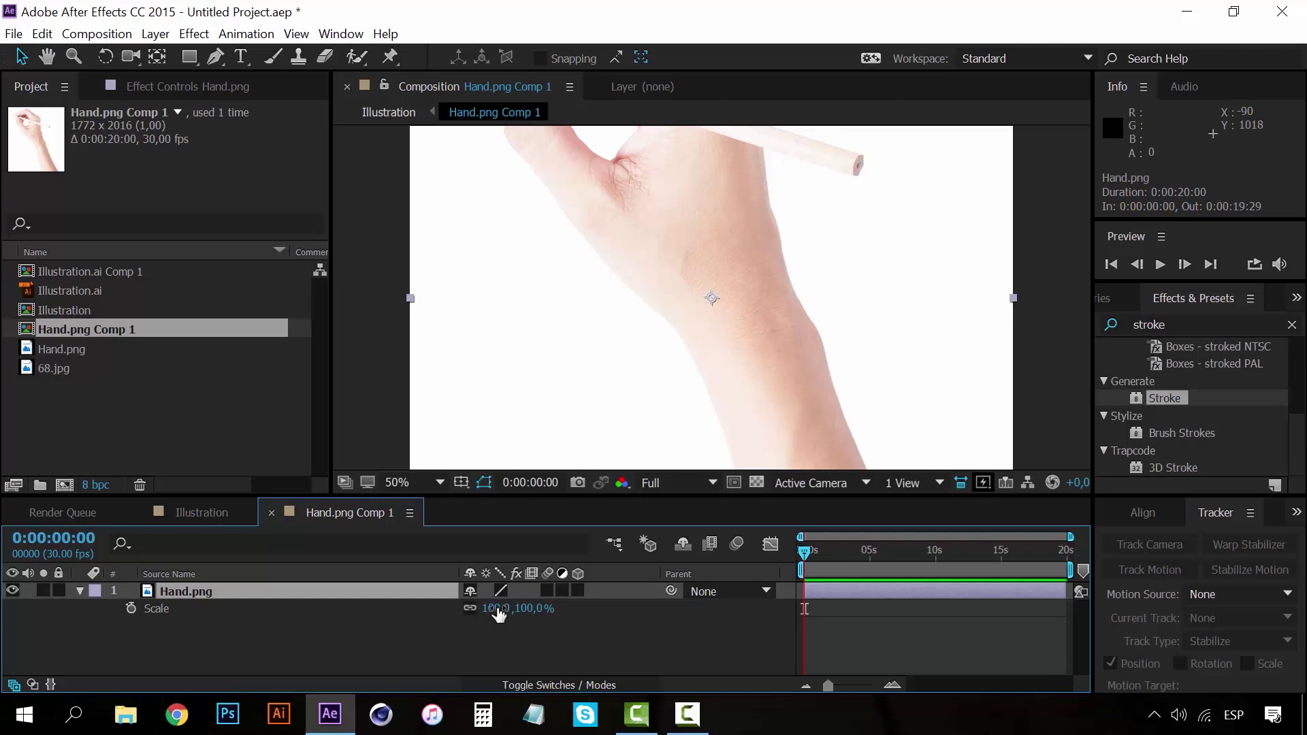
scroll(728, 341, down, 2)
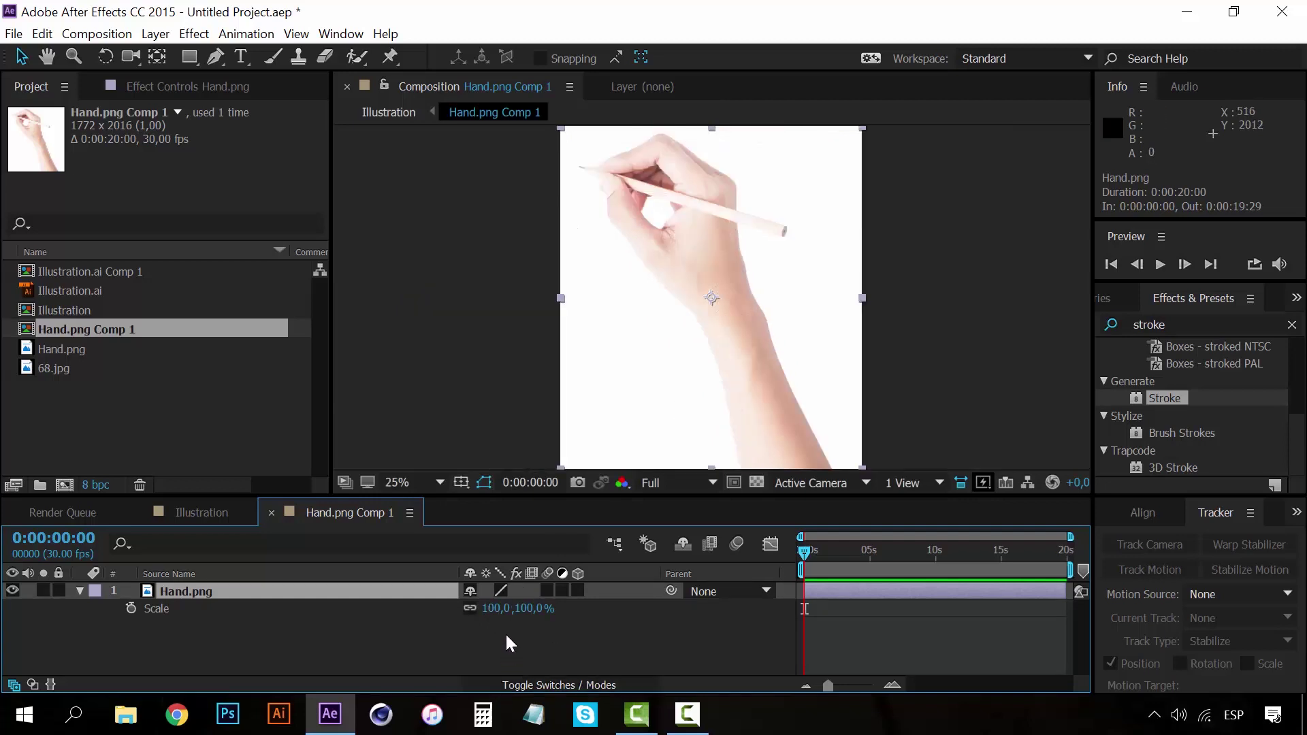
click(497, 607)
text(50)
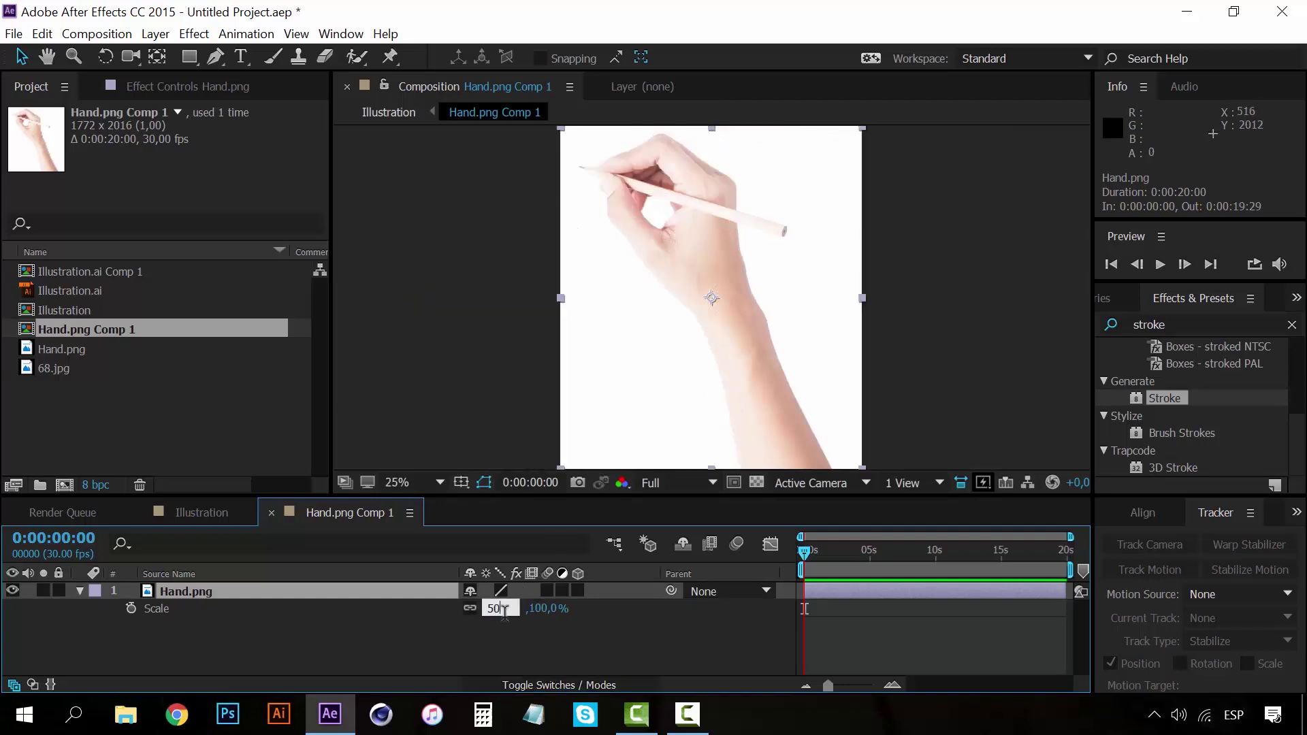
key(Return)
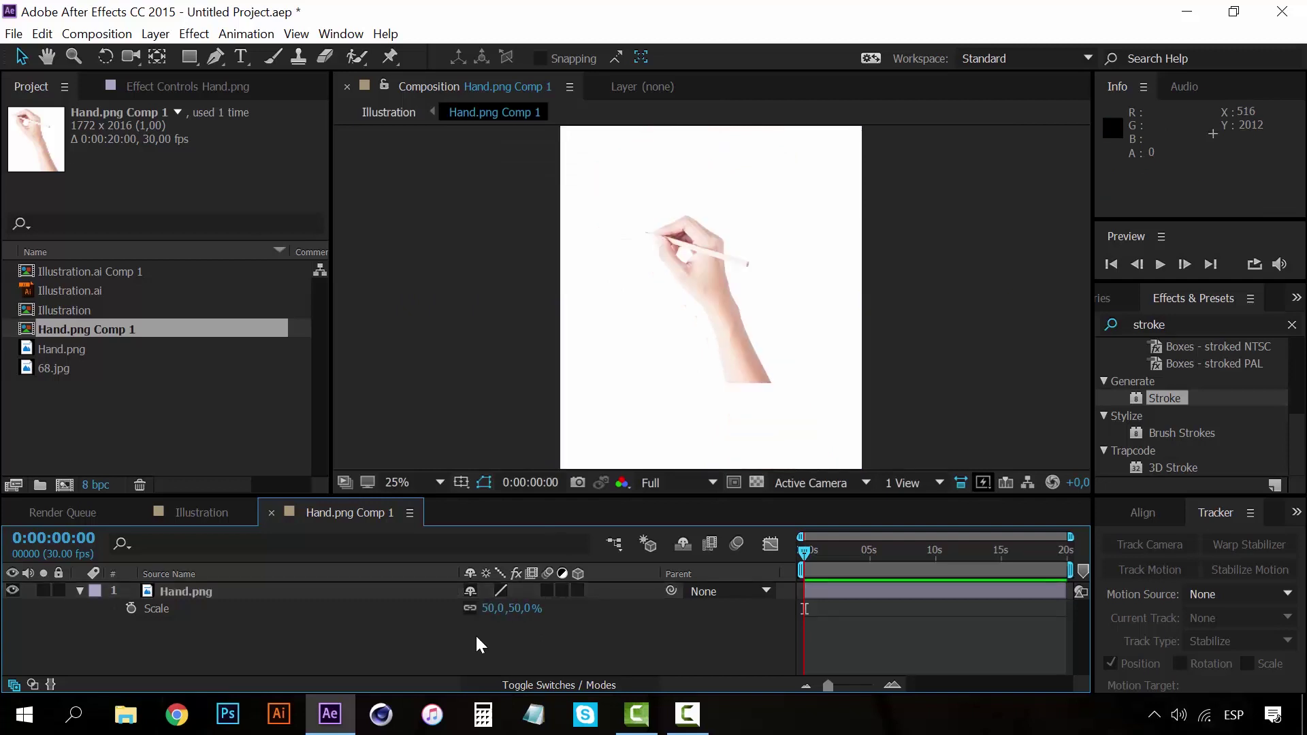
- Set the Hand.png layer's scale to 25% inside its pre-composition and check the hand's size in the Illustration composition
click(203, 513)
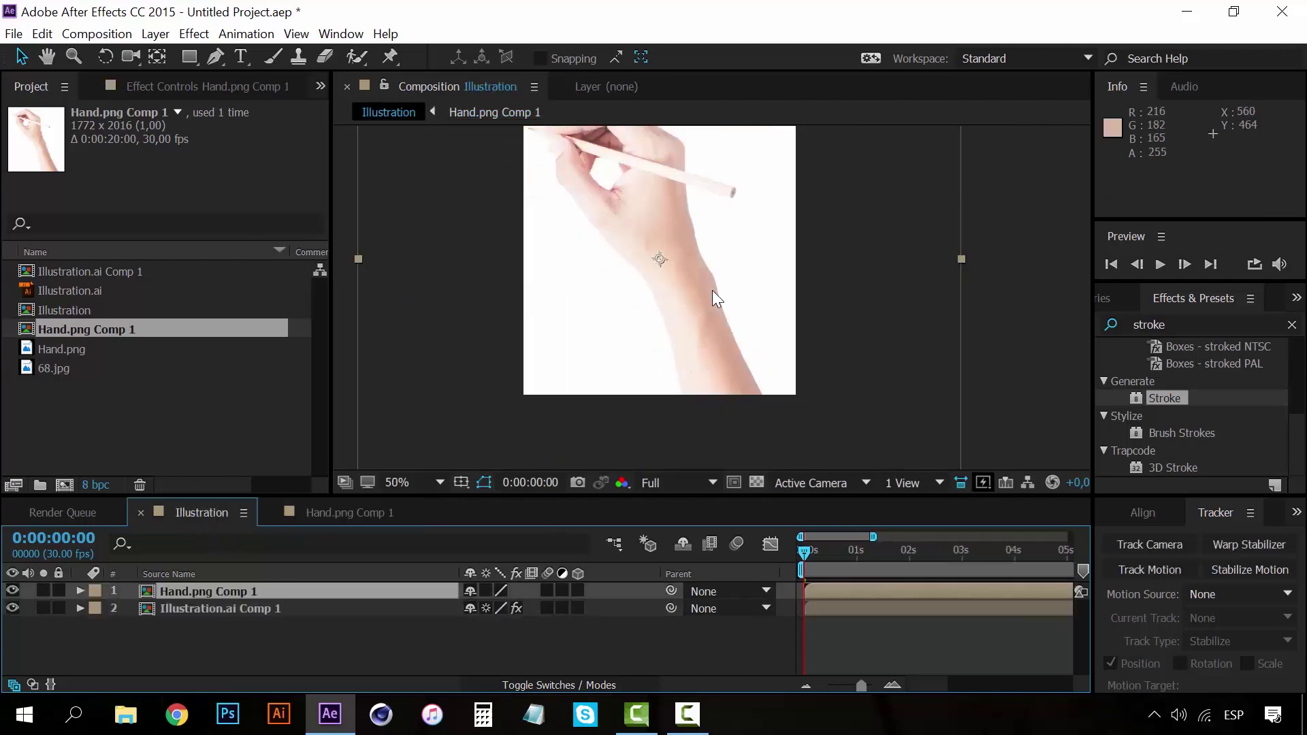
click(344, 513)
click(490, 609)
text(25)
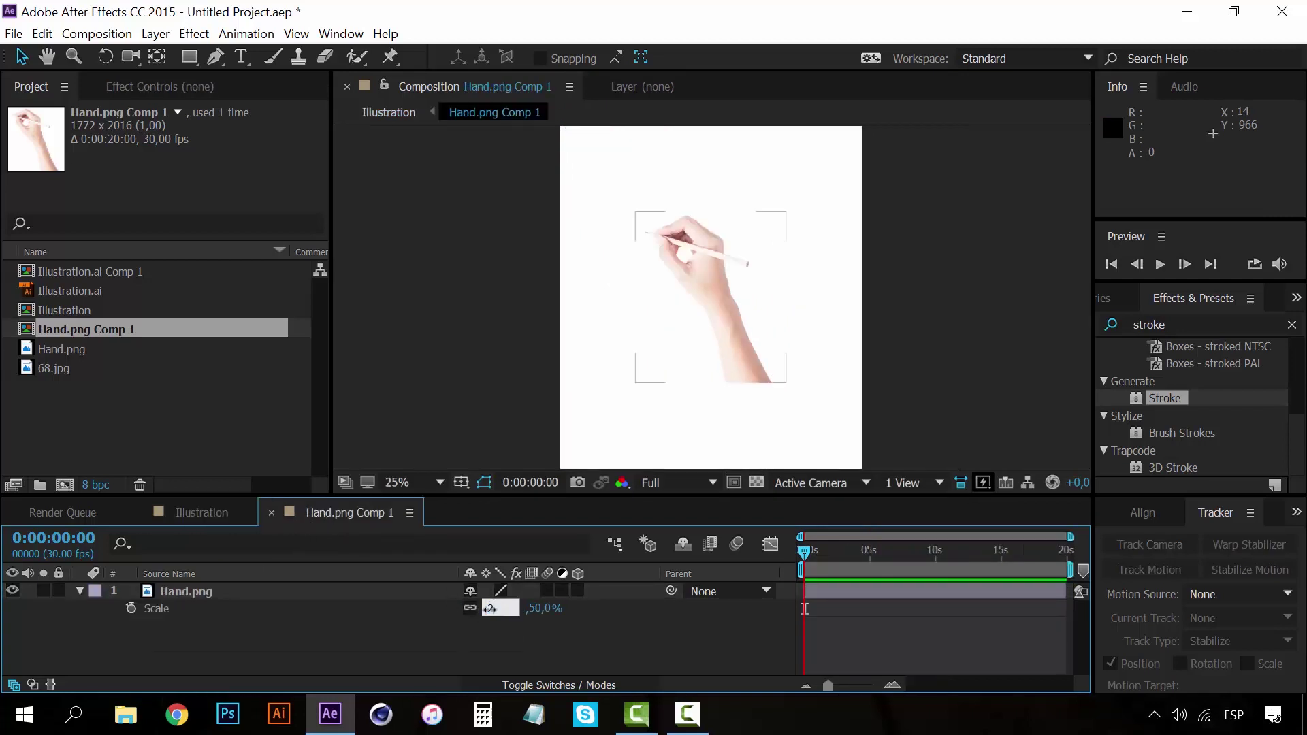
key(Return)
click(218, 515)
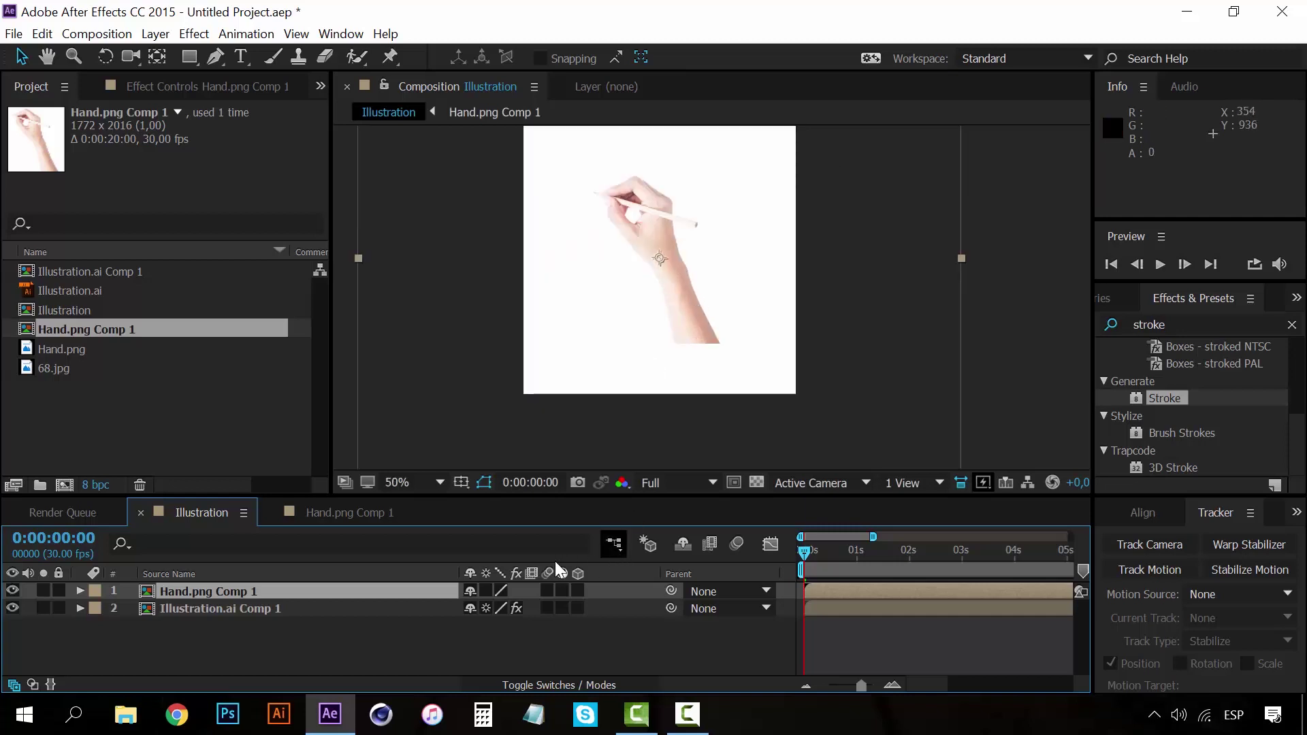
- Set the Hand.png layer's scale to 35% in its pre-composition, and reposition the hand within the Illustration composition
click(355, 512)
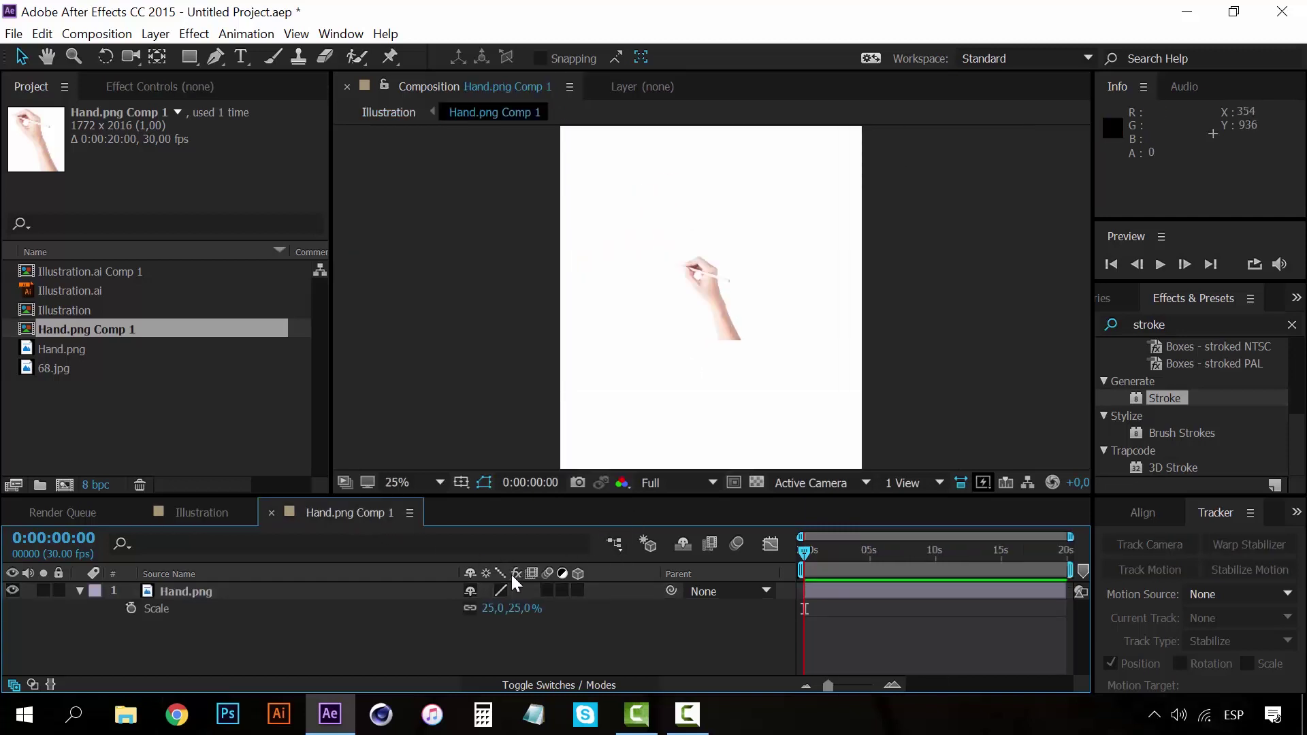
click(494, 607)
text(35)
key(Return)
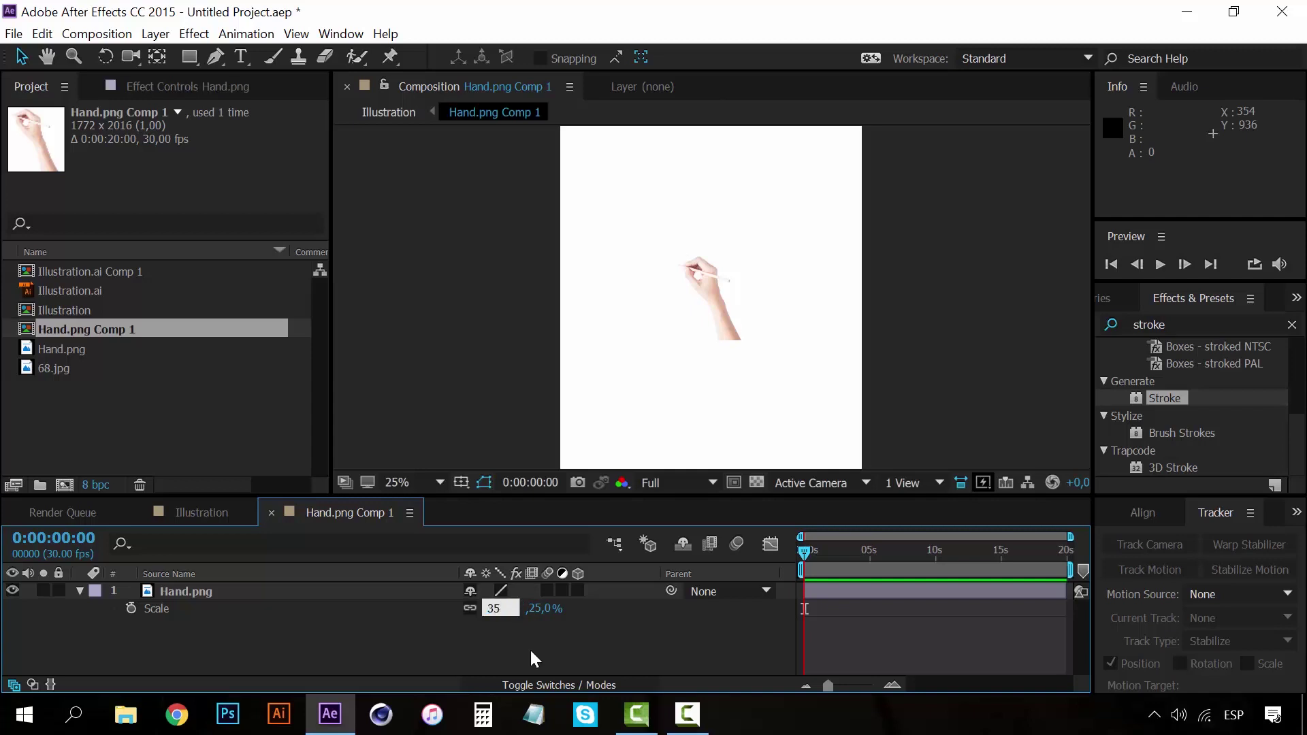
click(317, 591)
click(211, 512)
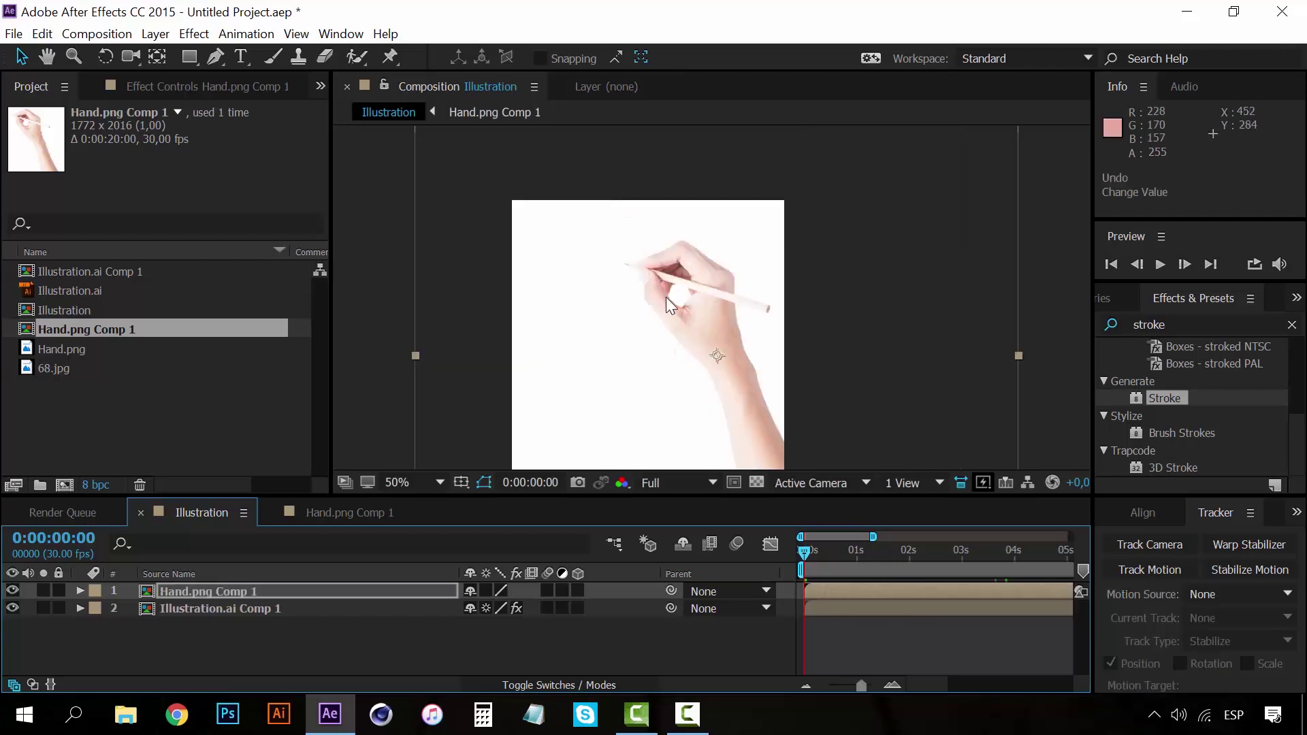
key(space)
drag(702, 307, 720, 246)
key(v)
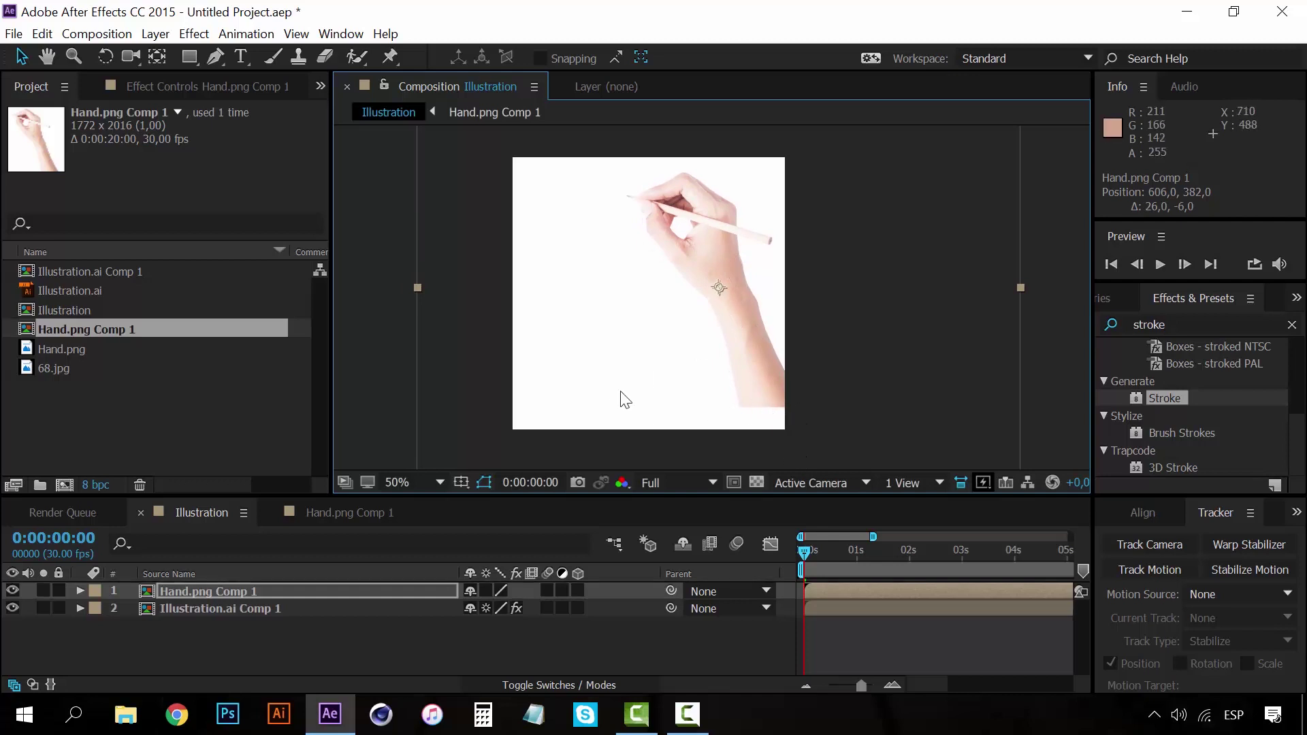
- Set the Hand.png layer's scale to 45% in its pre-composition, and move the hand to about 654, 642 in the Illustration composition
click(351, 512)
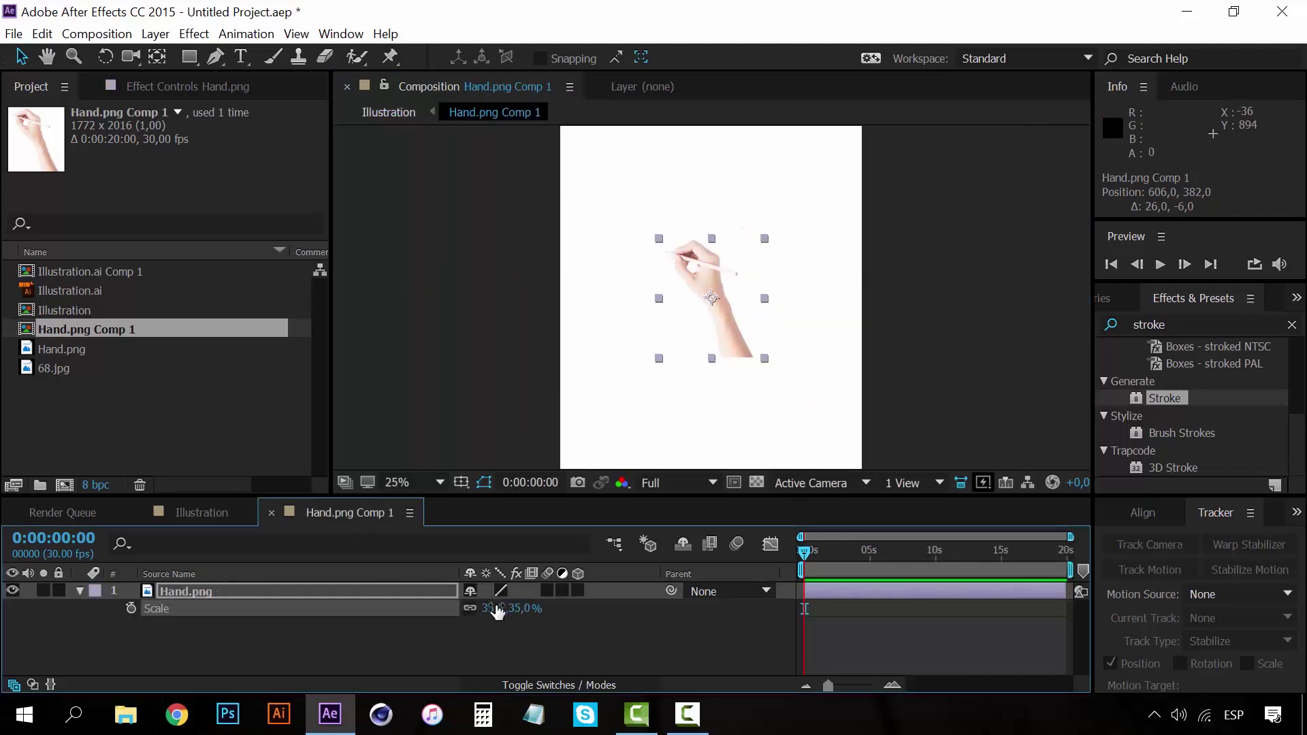
click(492, 607)
text(45)
key(Return)
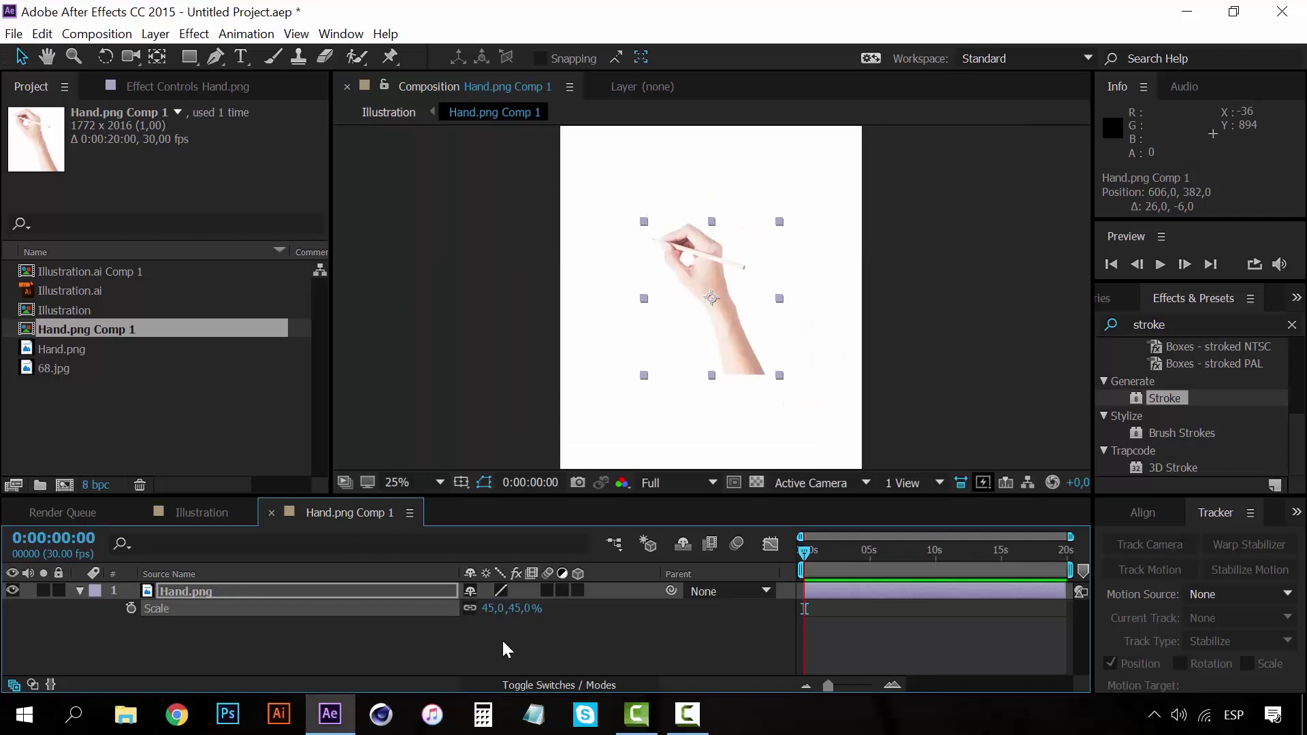
click(205, 513)
drag(741, 301, 754, 378)
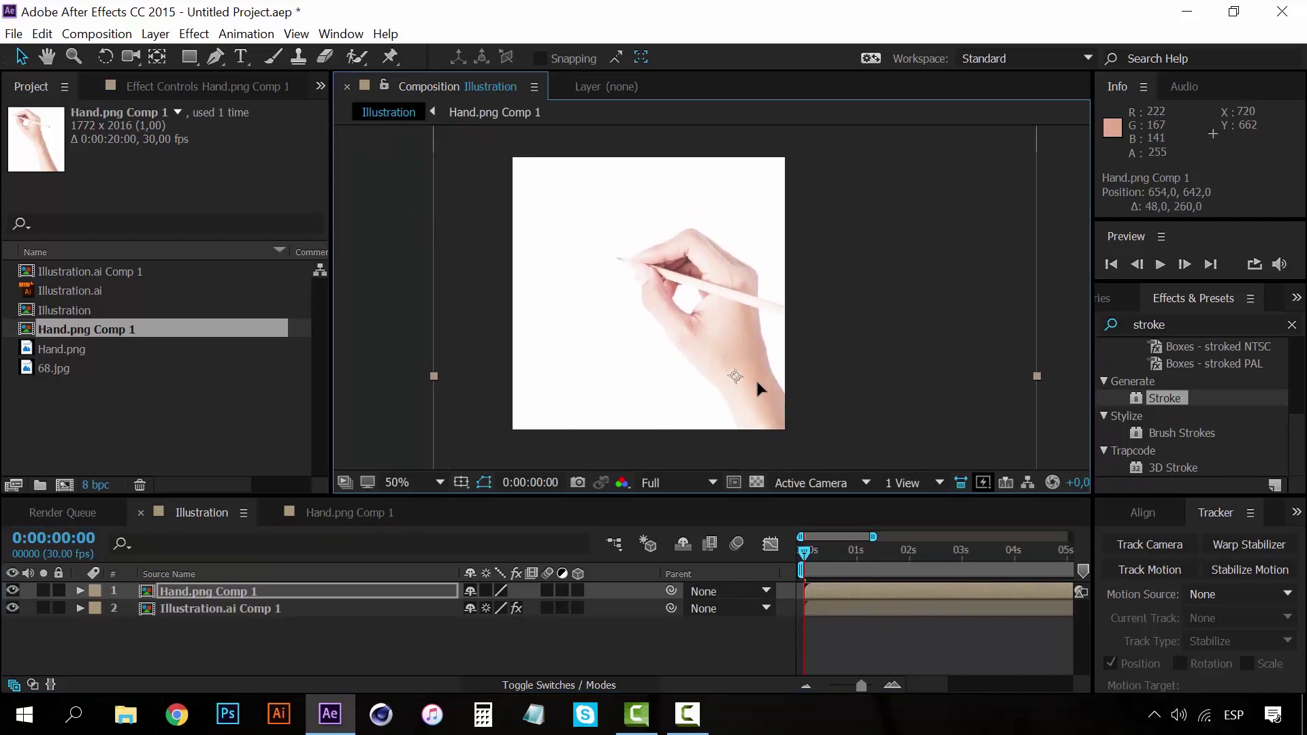
click(226, 592)
key(s)
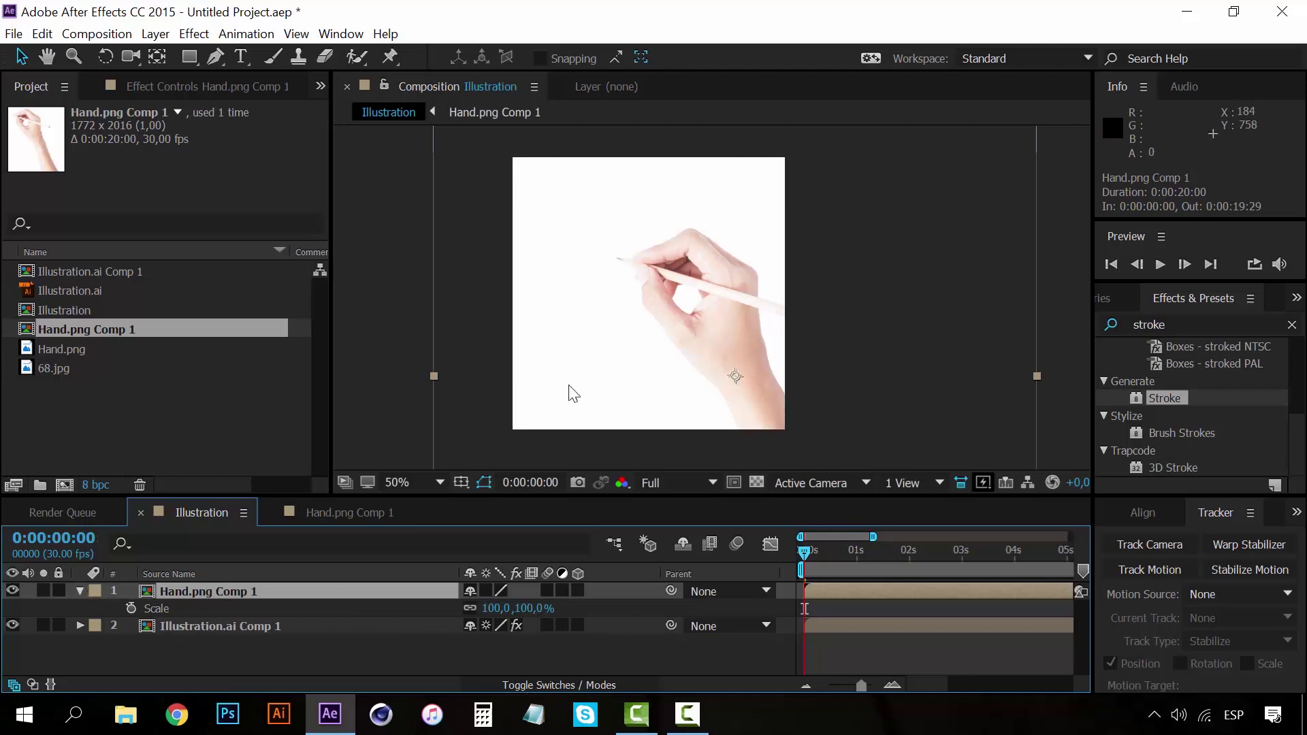
click(81, 590)
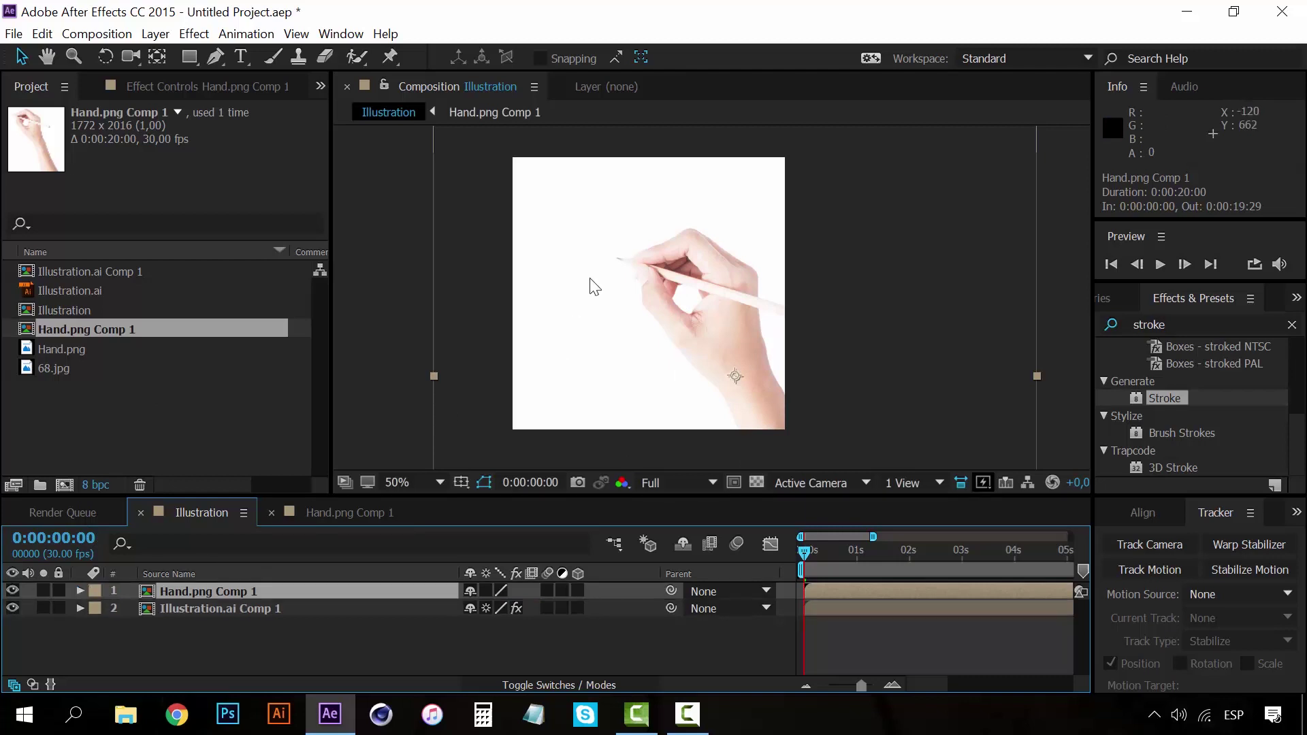
- Move the anchor point of the Hand.png Comp 1 layer from the wrist to the pencil tip with the Pan Behind tool
click(156, 59)
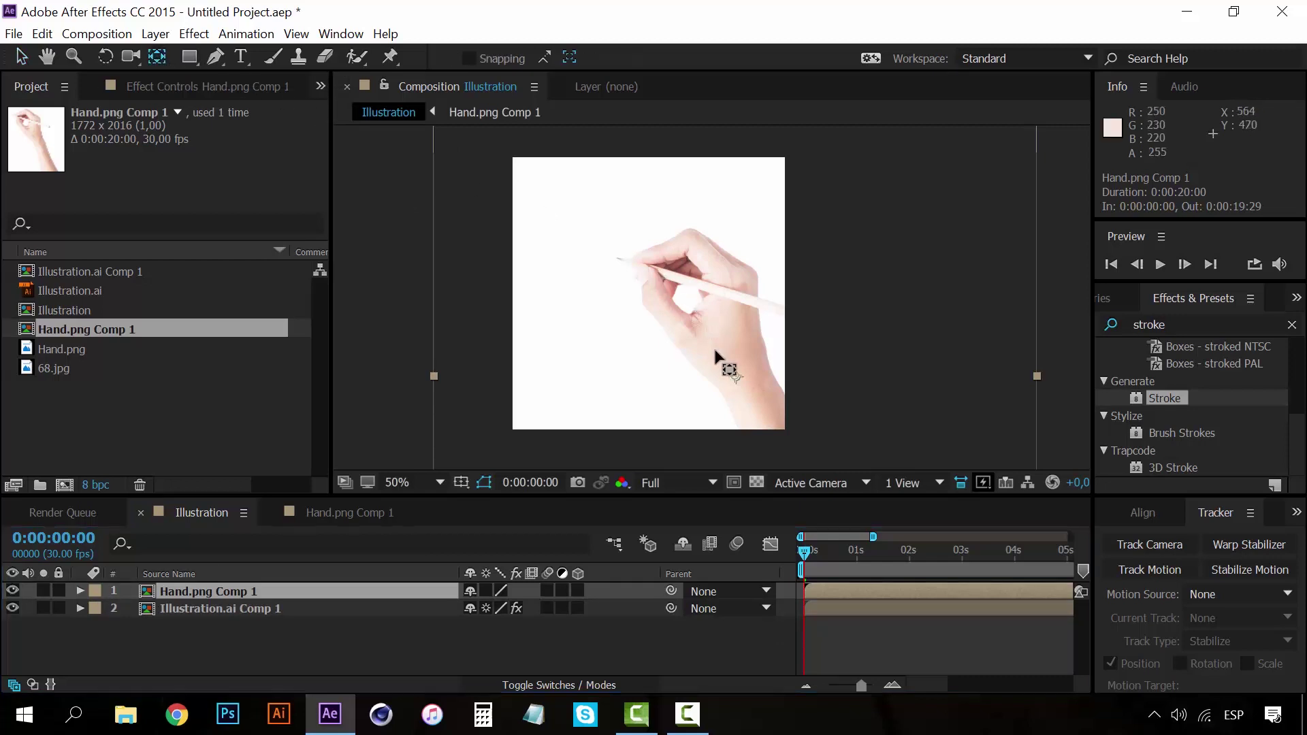
scroll(715, 357, up, 2)
scroll(713, 355, down, 2)
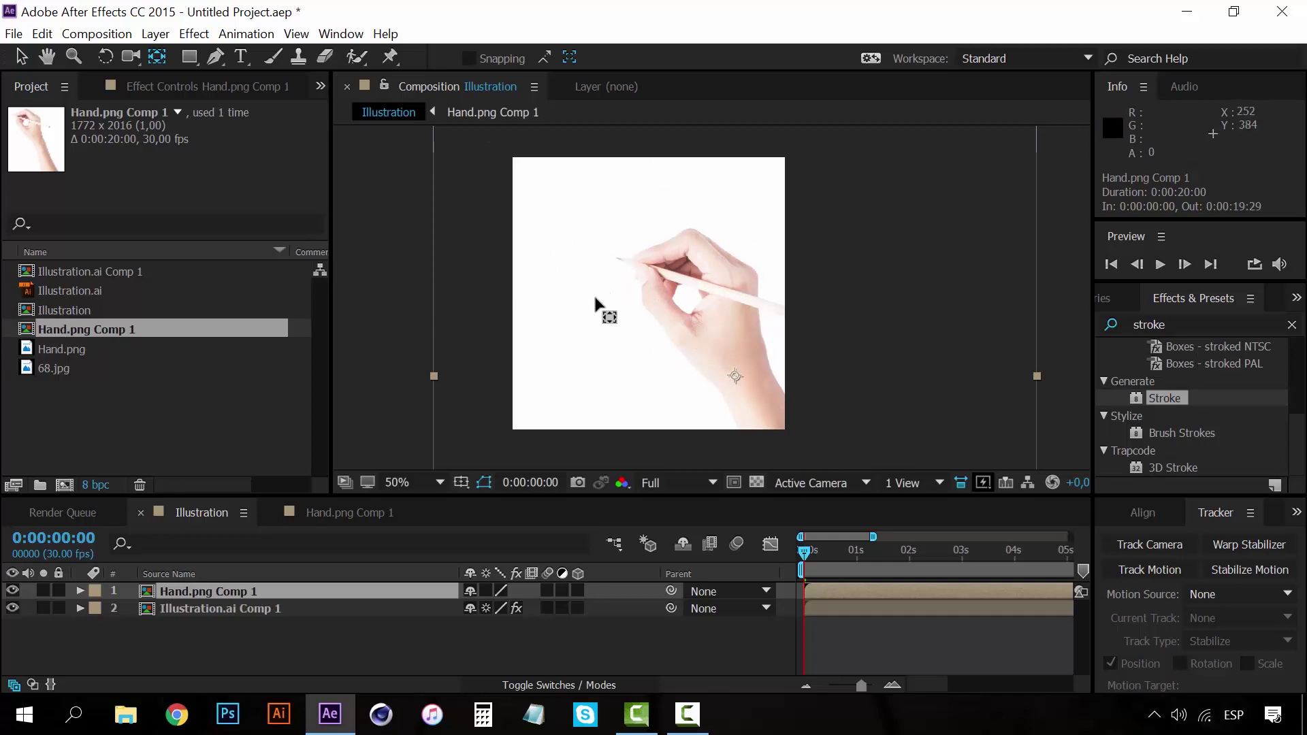
scroll(673, 361, up, 1)
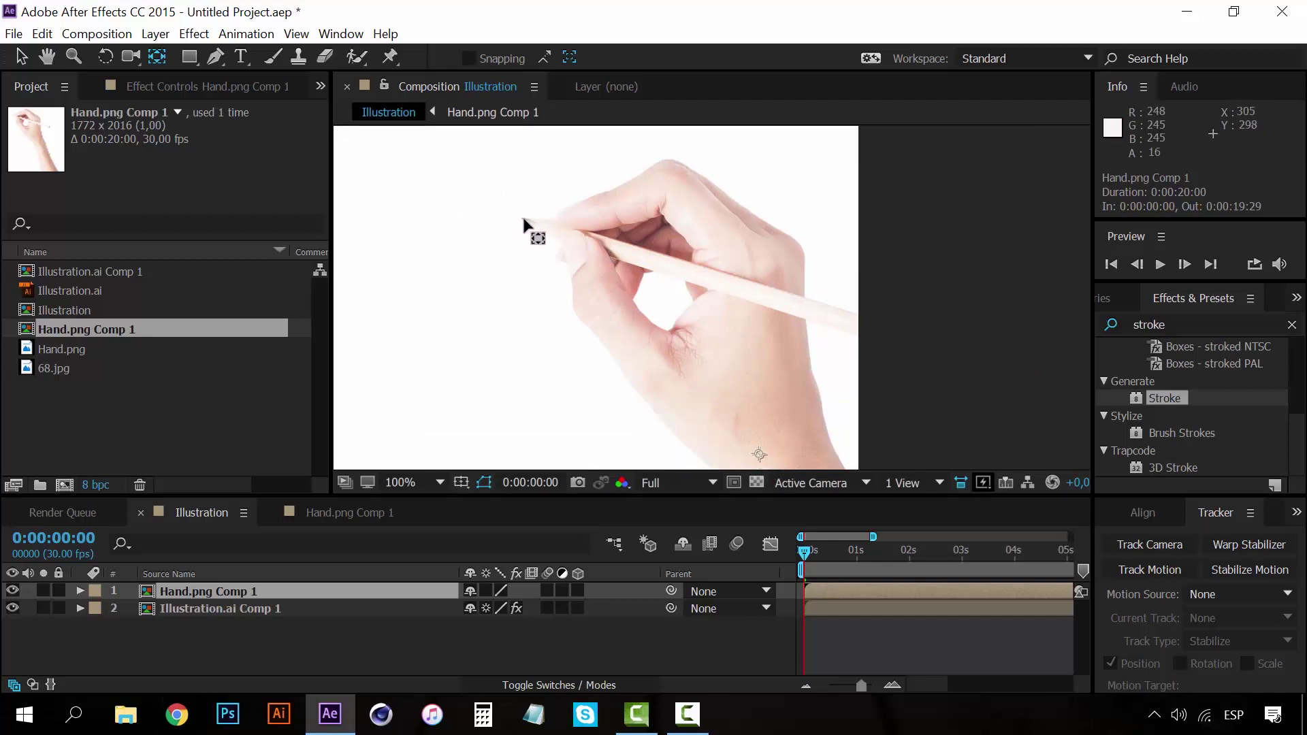
key(comma)
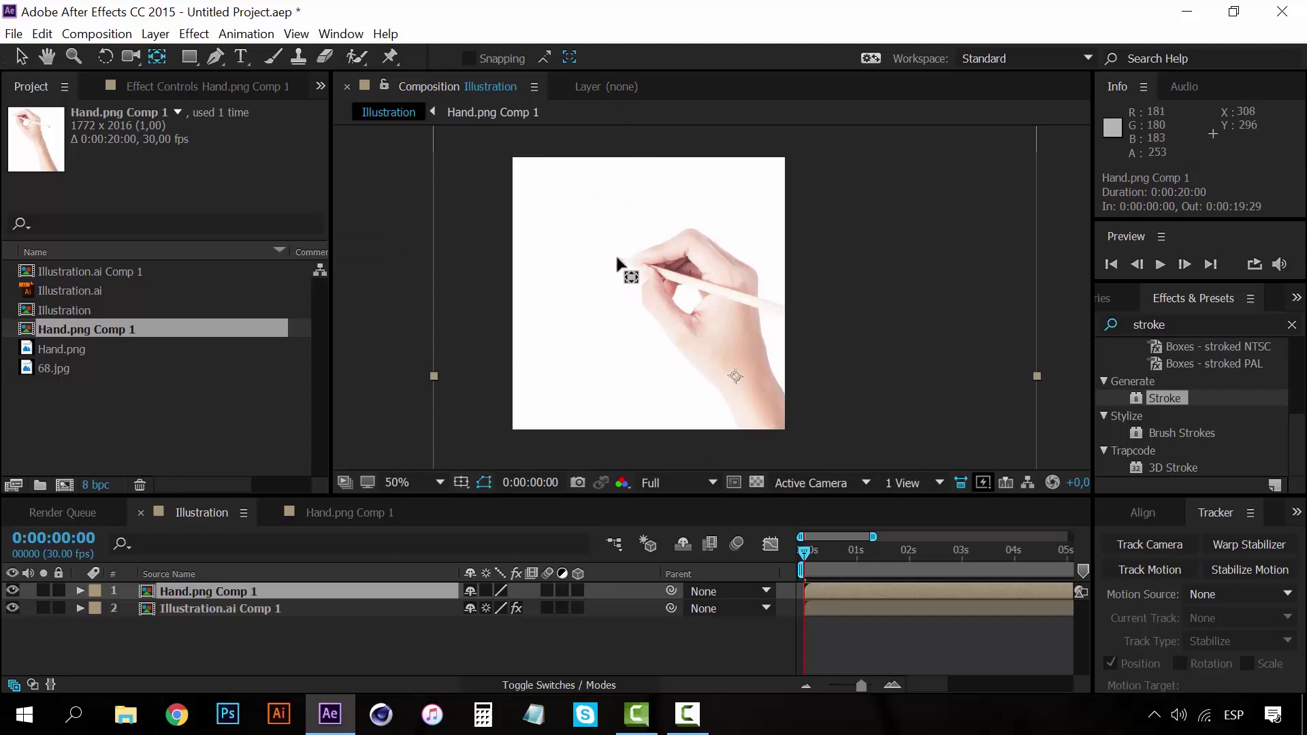
key(period)
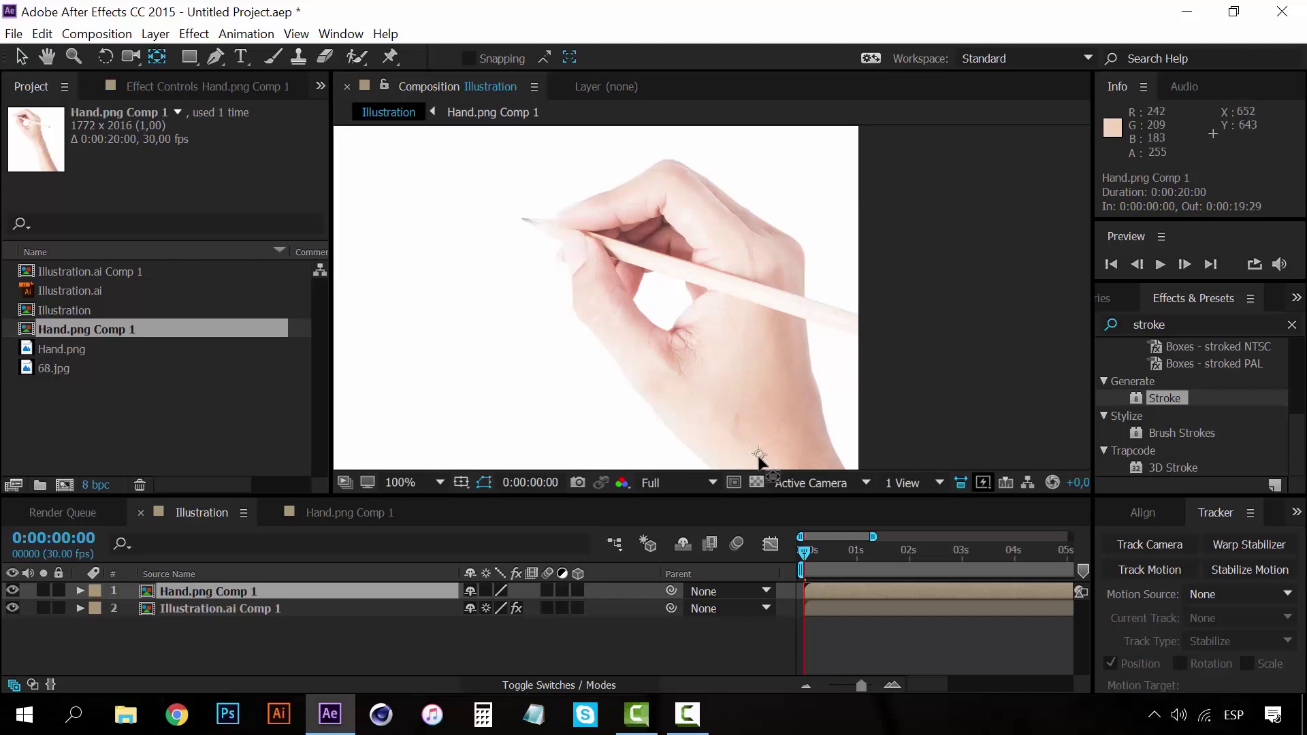
drag(760, 454, 757, 453)
mouse_move(693, 400)
mouse_down()
mouse_move(522, 221)
mouse_move(709, 362)
mouse_move(812, 401)
mouse_up()
- Fine-tune the hand layer's anchor point at high magnification so it sits exactly on the pencil's lead point
scroll(522, 227, up, 1)
scroll(653, 318, up, 1)
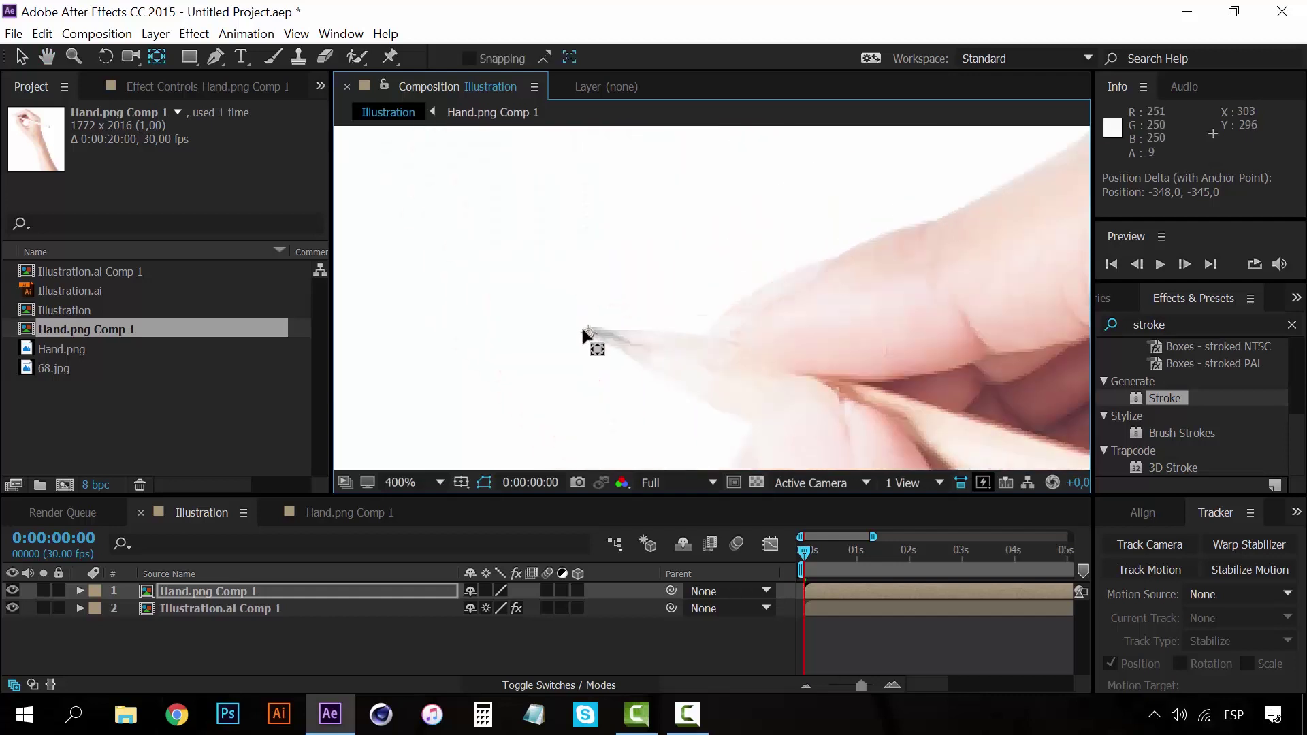
drag(588, 333, 589, 330)
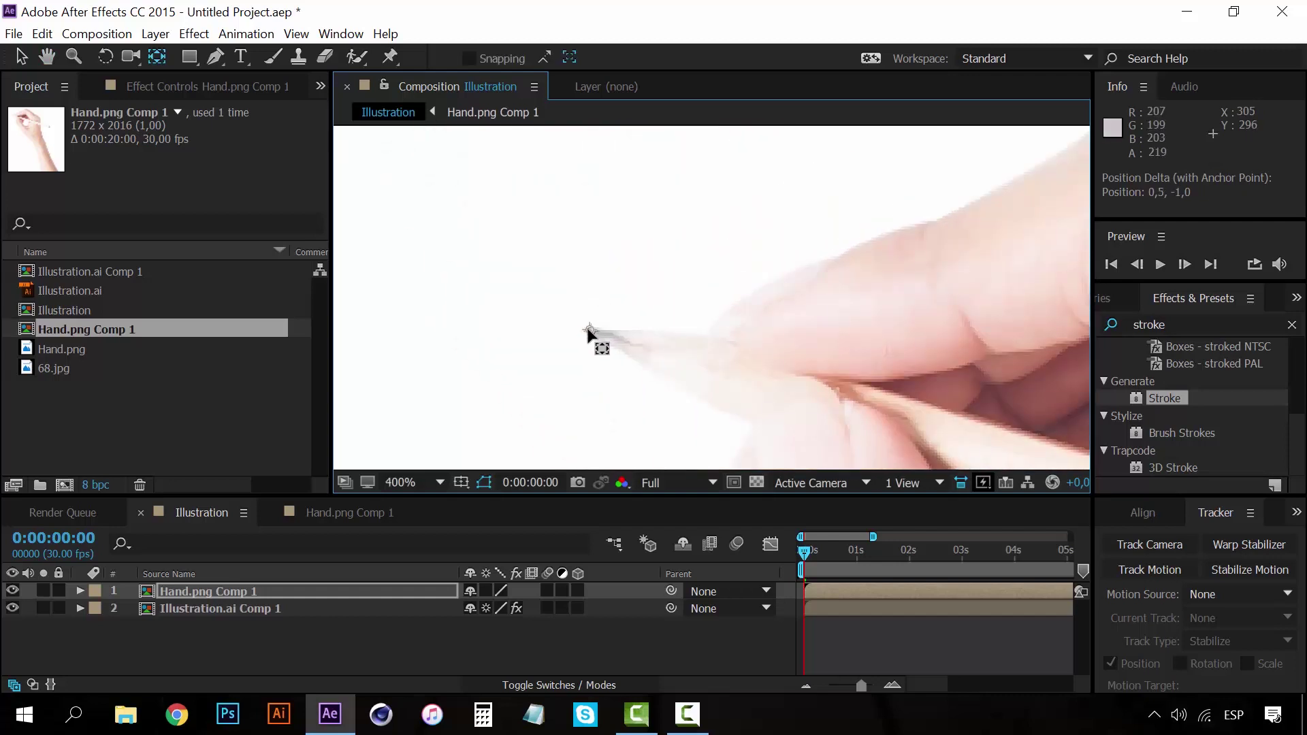
scroll(718, 344, down, 8)
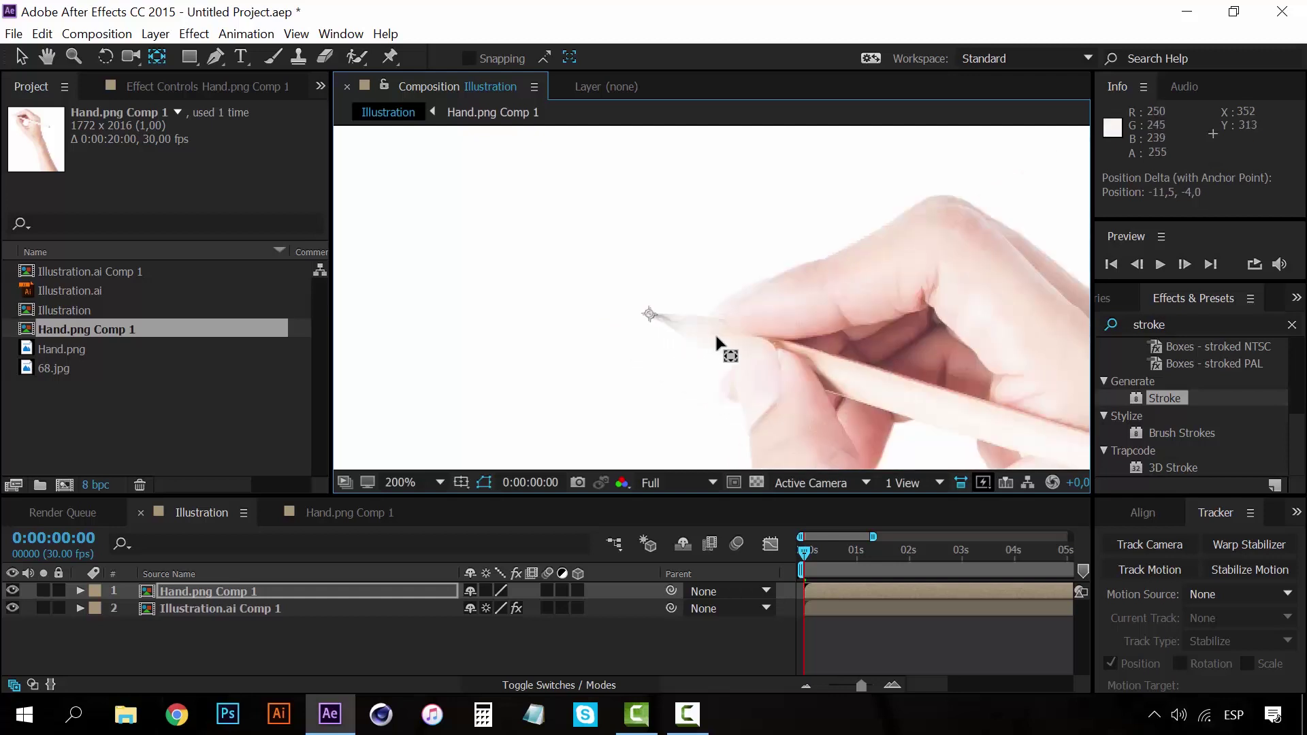
scroll(716, 337, down, 1)
scroll(716, 337, up, 1)
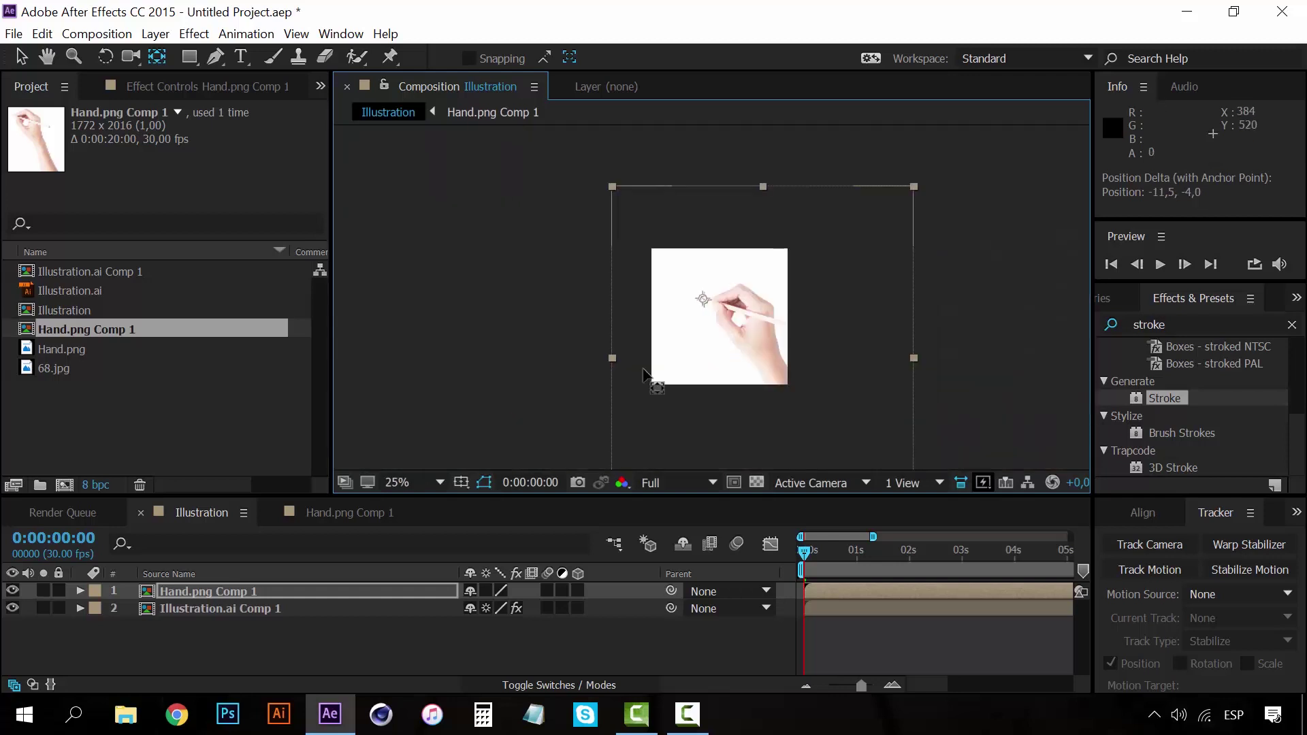
- Copy the Mask Path property of Mask 1 from the Illustration.ai Comp 1 layer
click(218, 594)
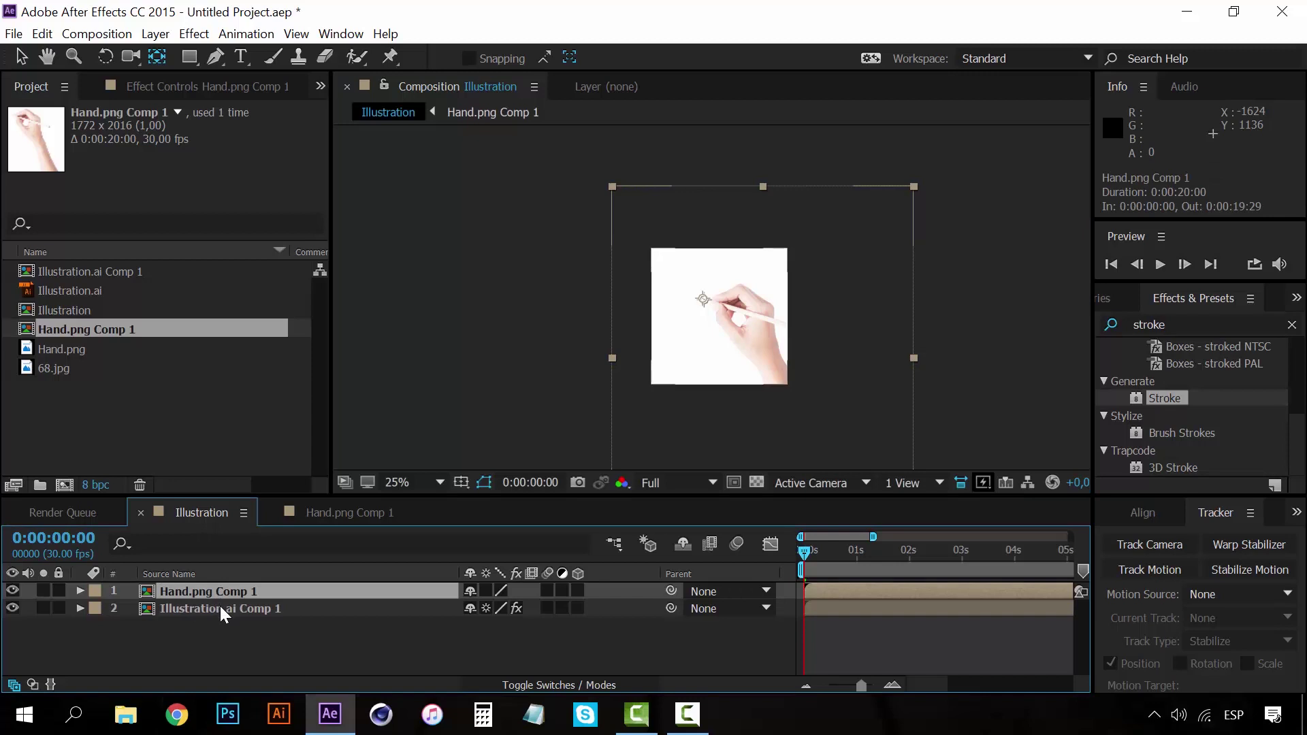
click(219, 606)
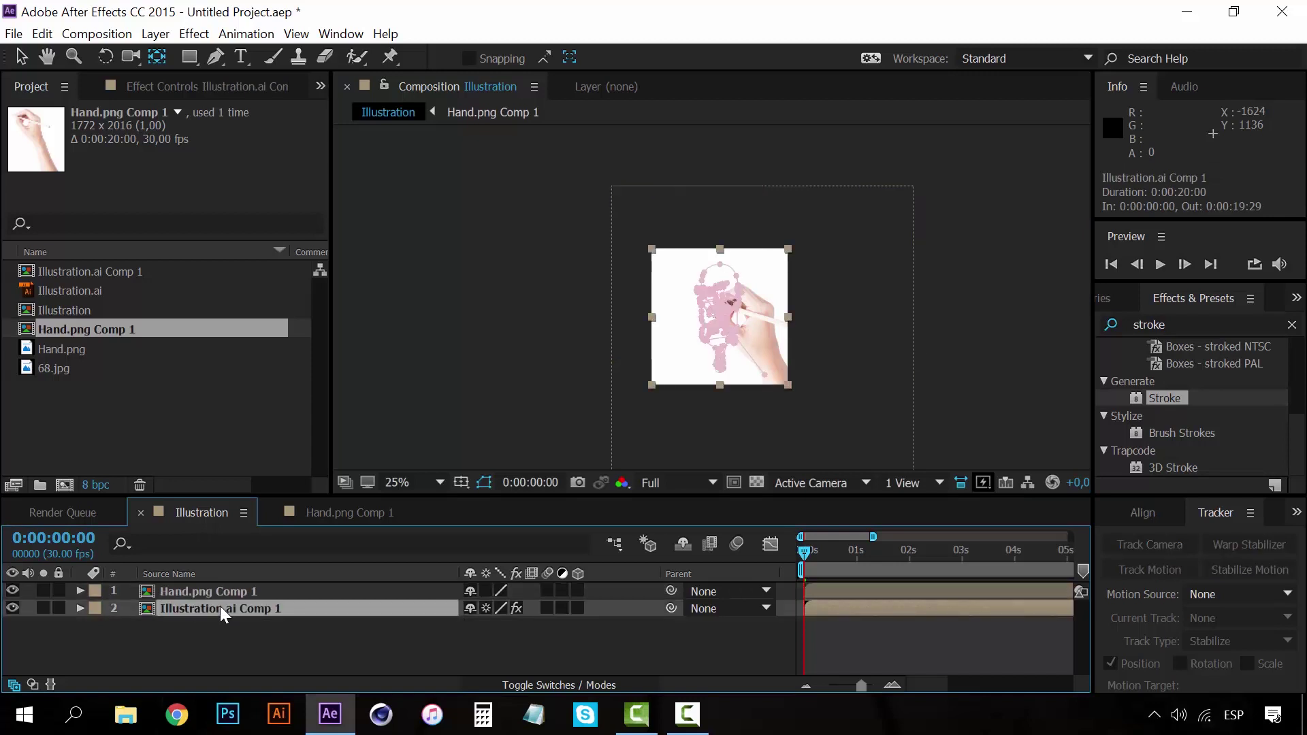
click(79, 609)
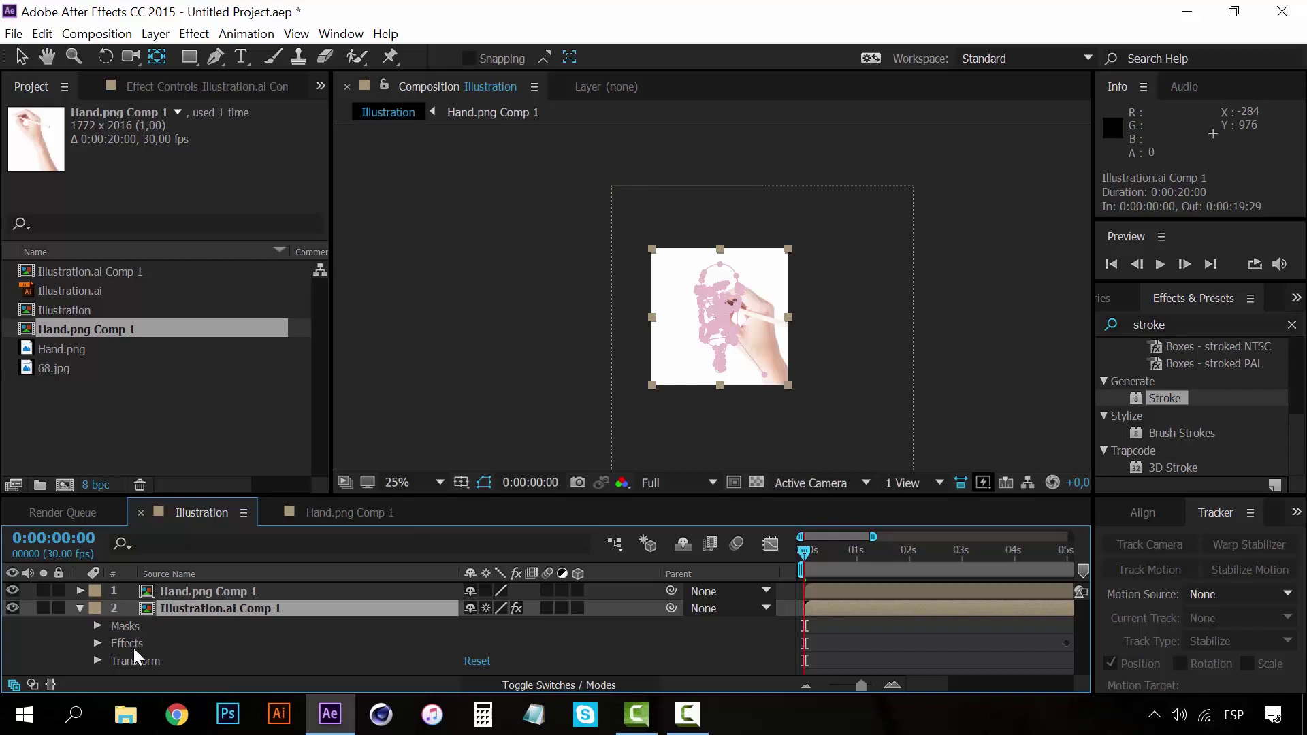
click(98, 627)
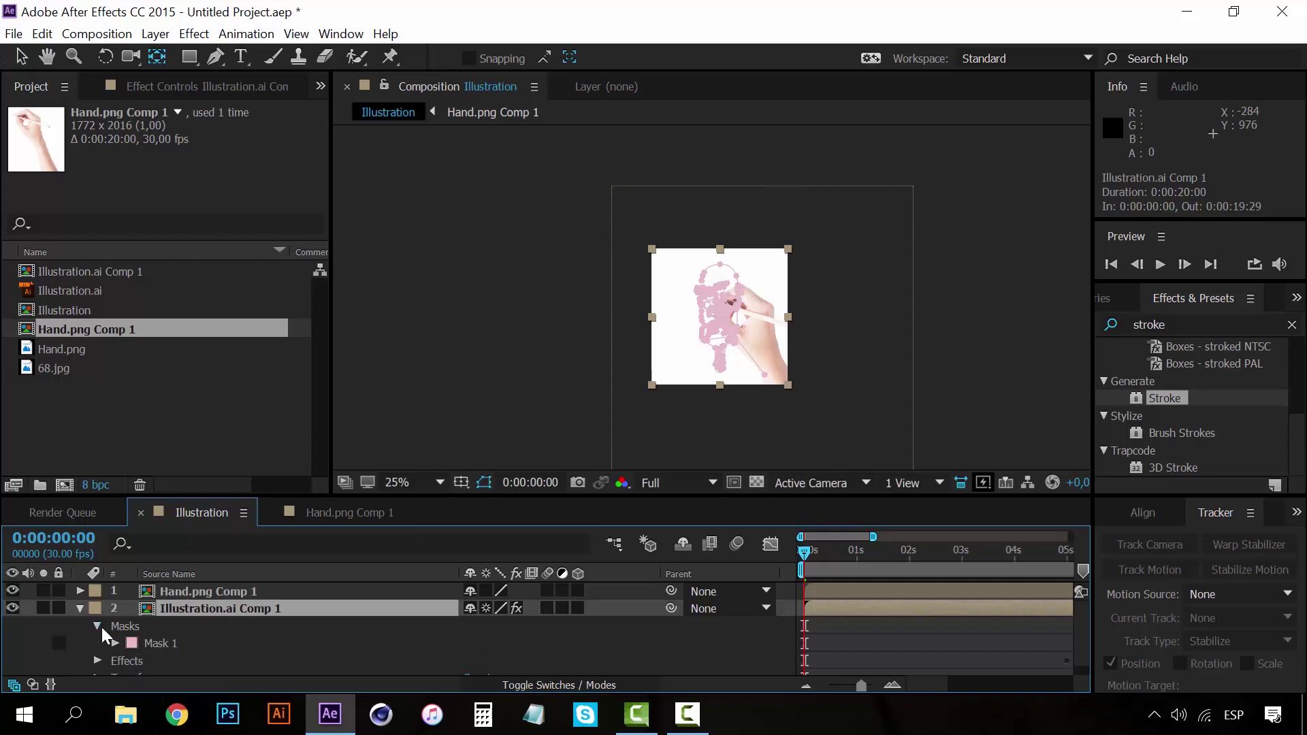
click(169, 648)
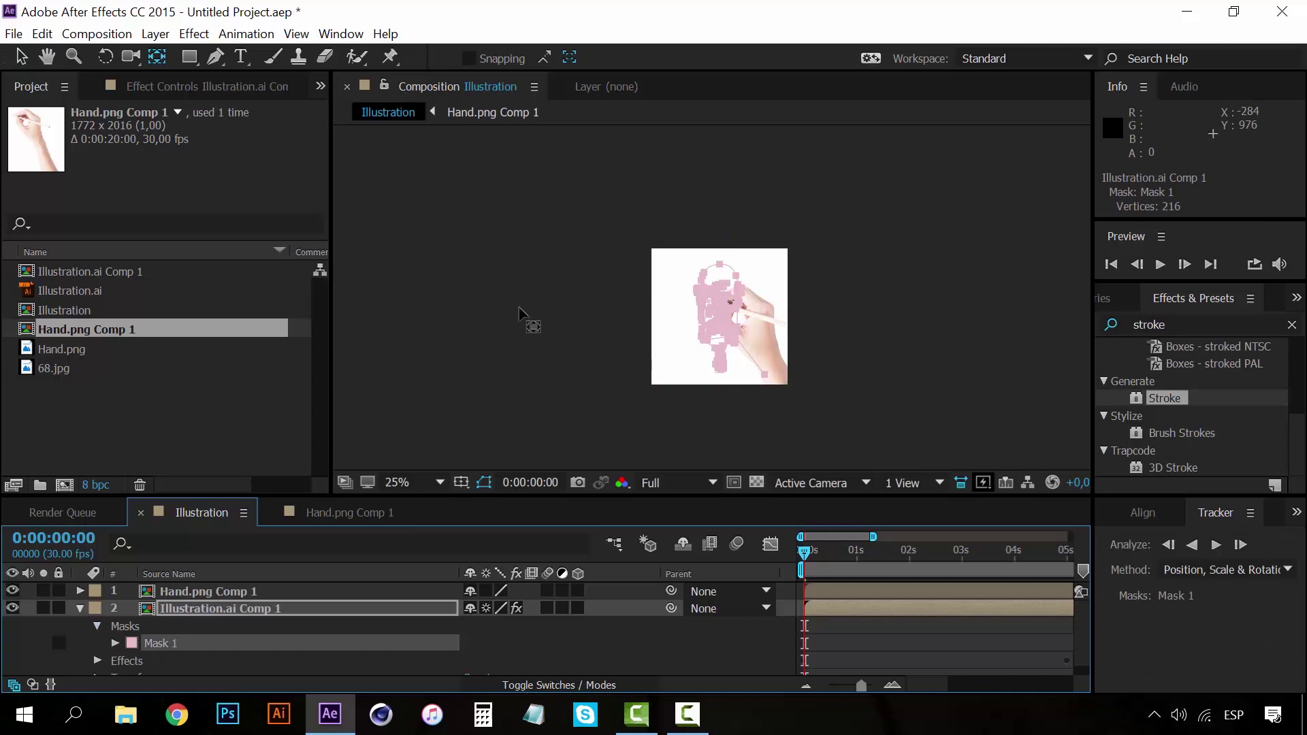
key(period)
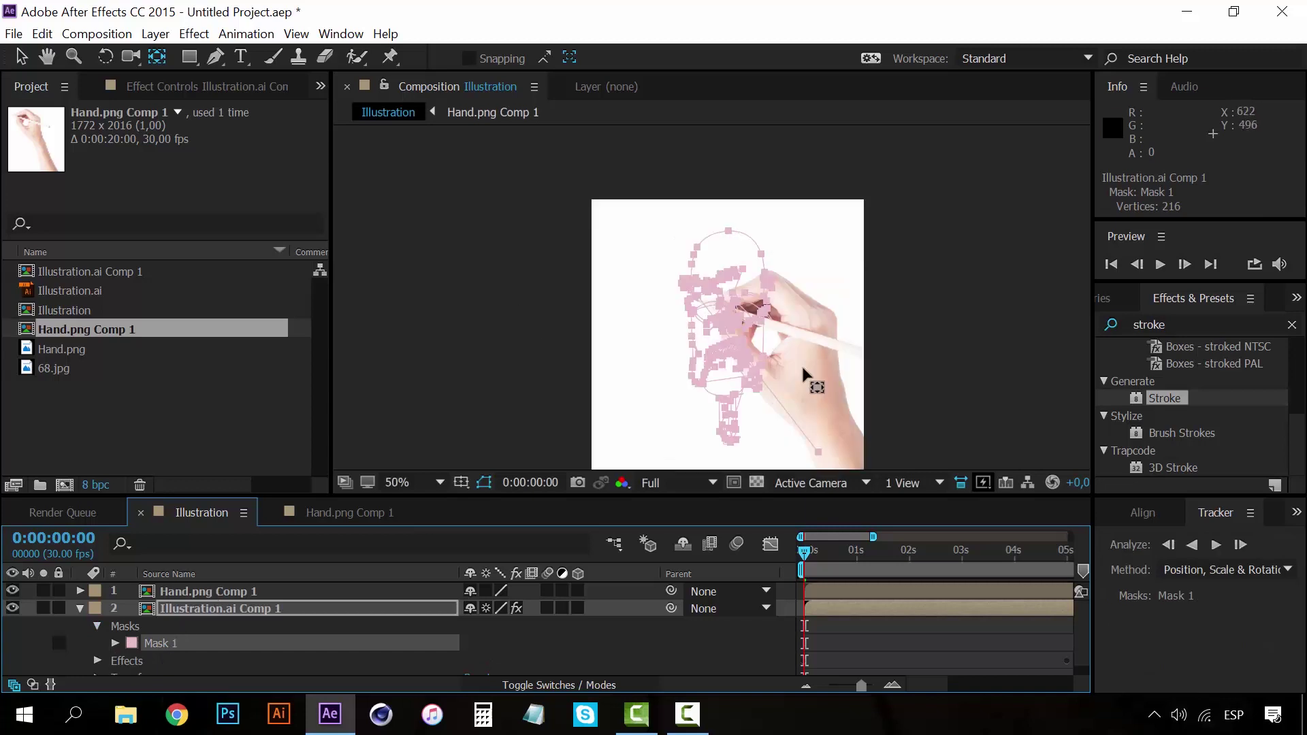
click(115, 643)
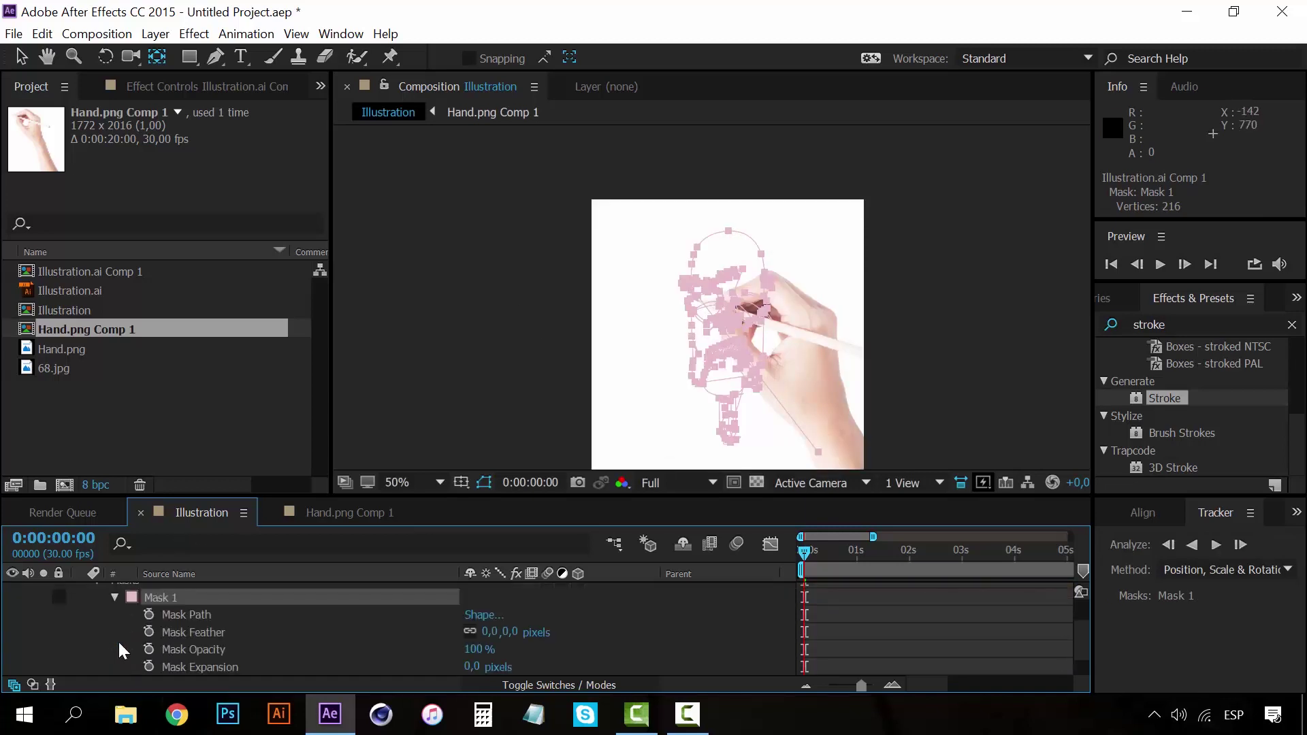
click(191, 614)
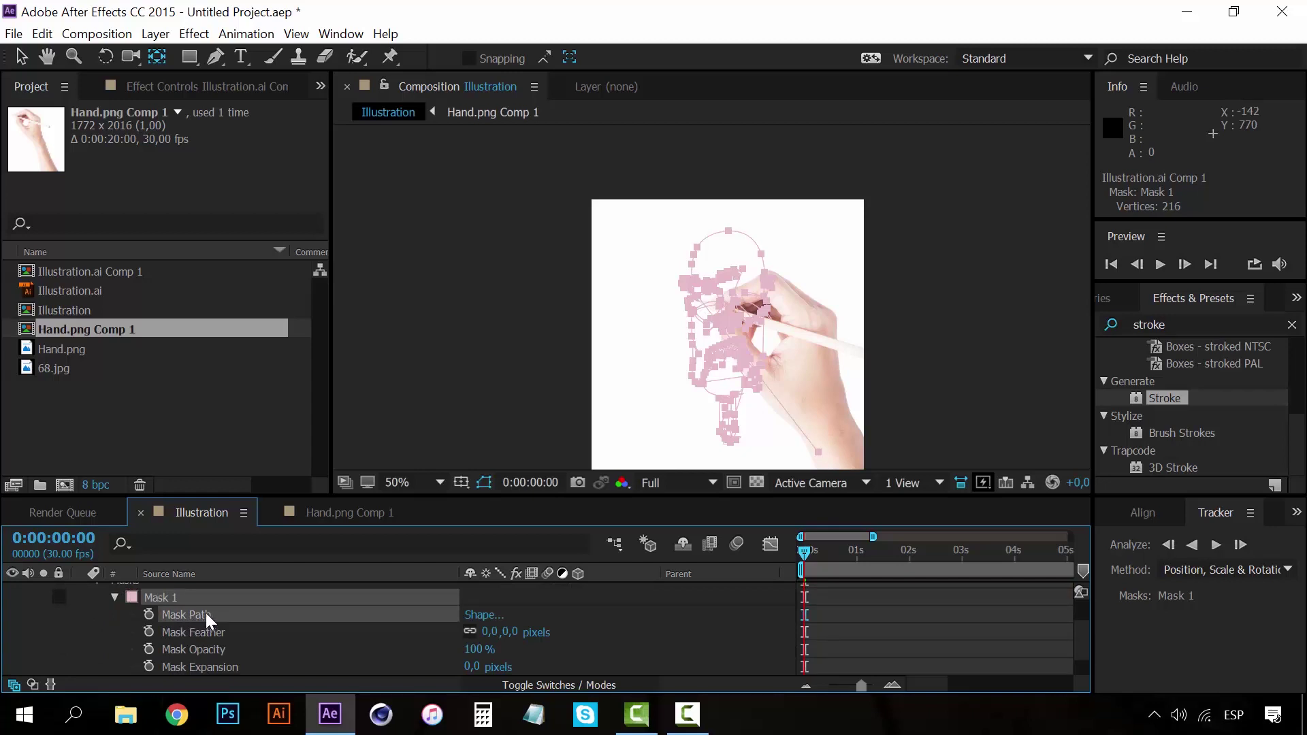
click(42, 33)
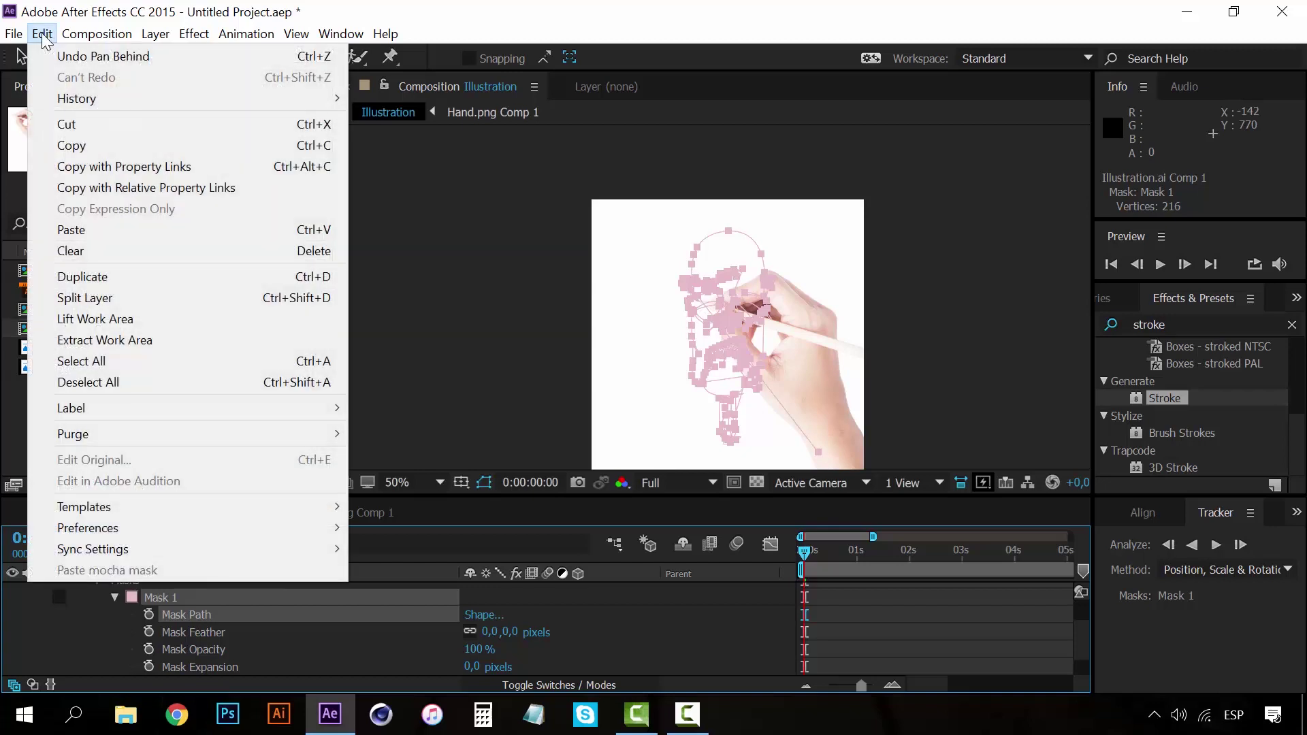
click(101, 146)
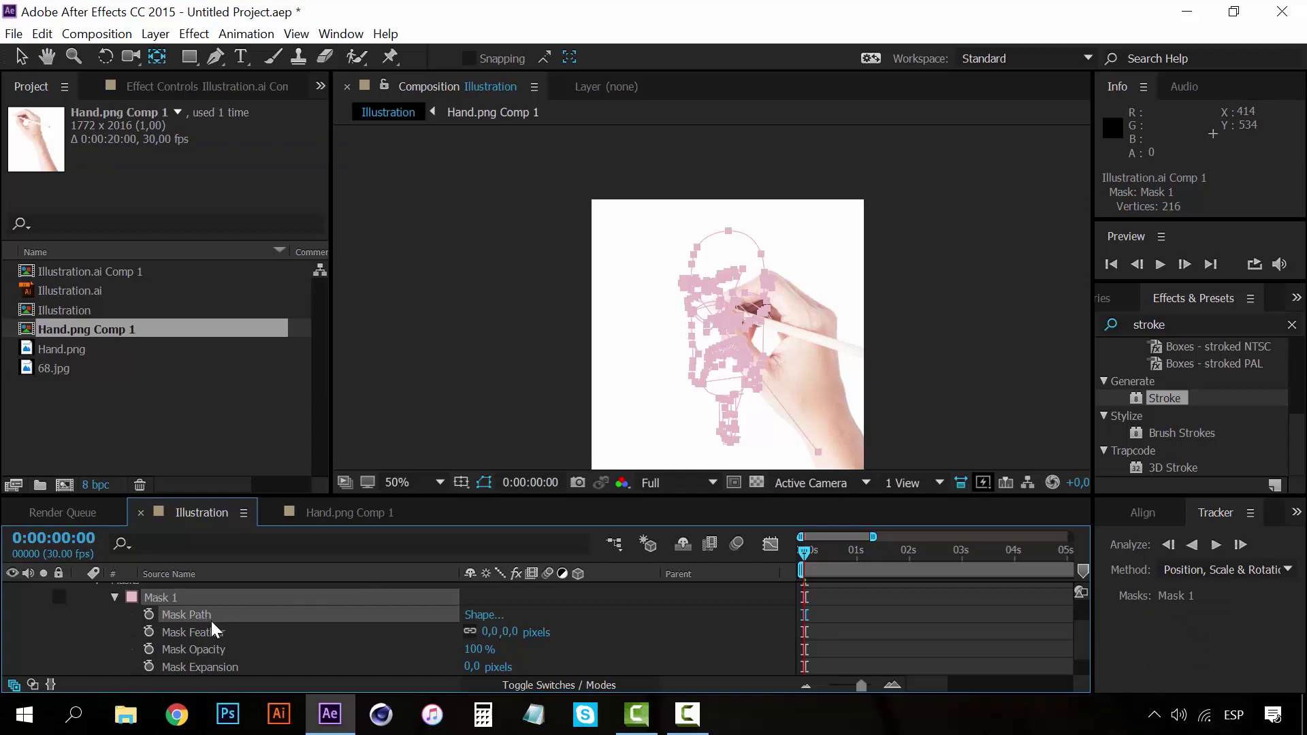
- Paste the copied mask path into the Position property of the Hand.png Comp 1 layer at 0:00:00:00
scroll(211, 620, up, 3)
click(218, 592)
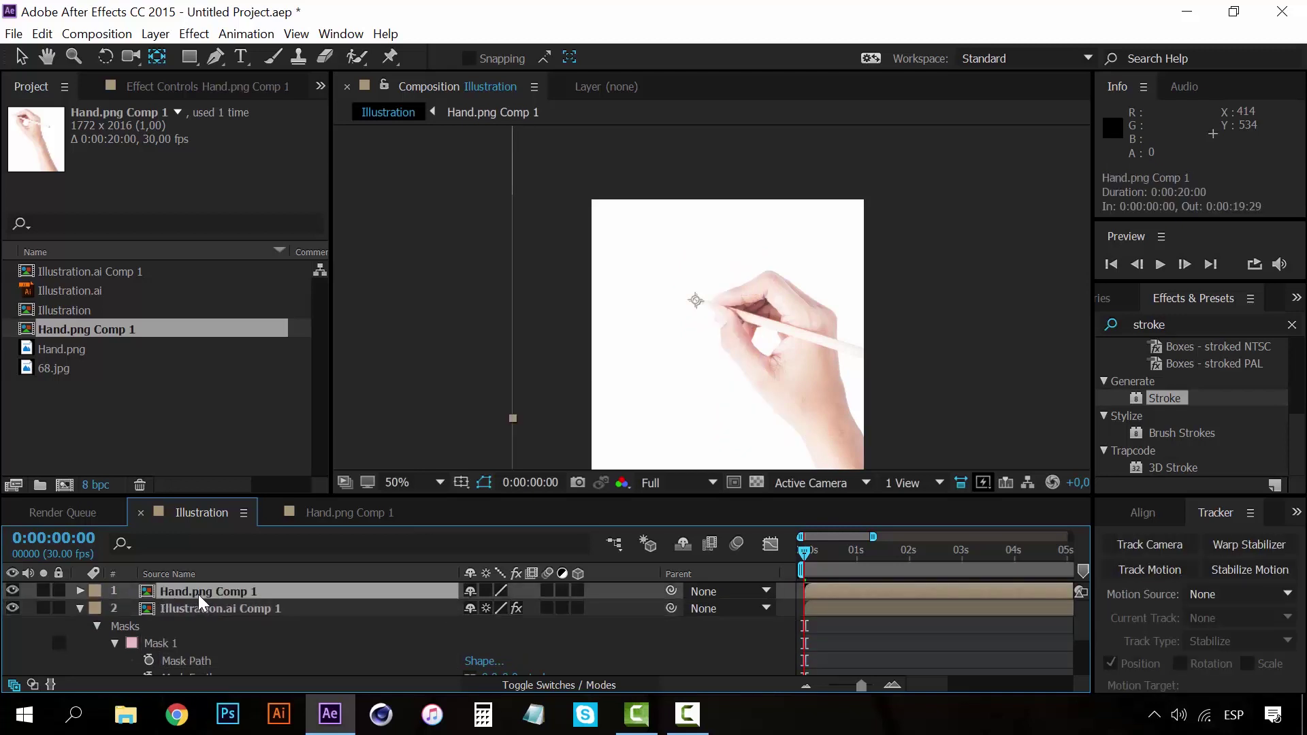
key(p)
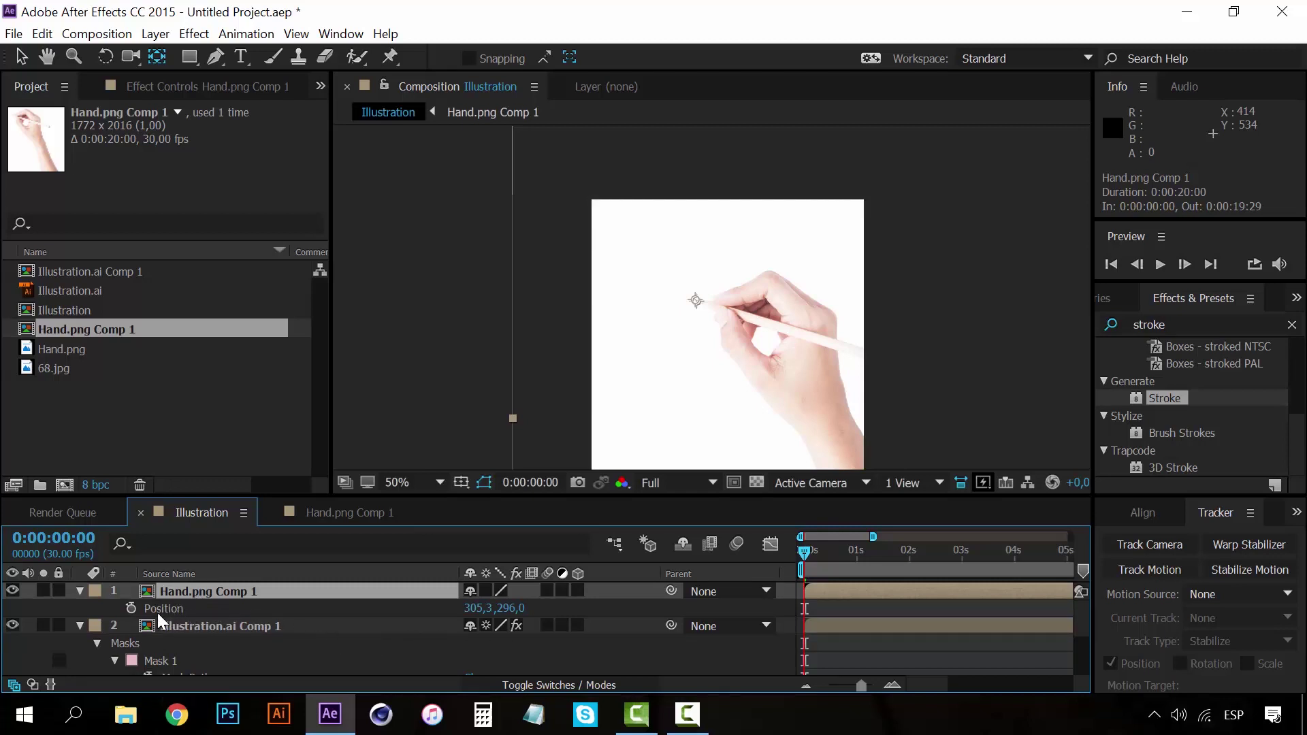
click(180, 607)
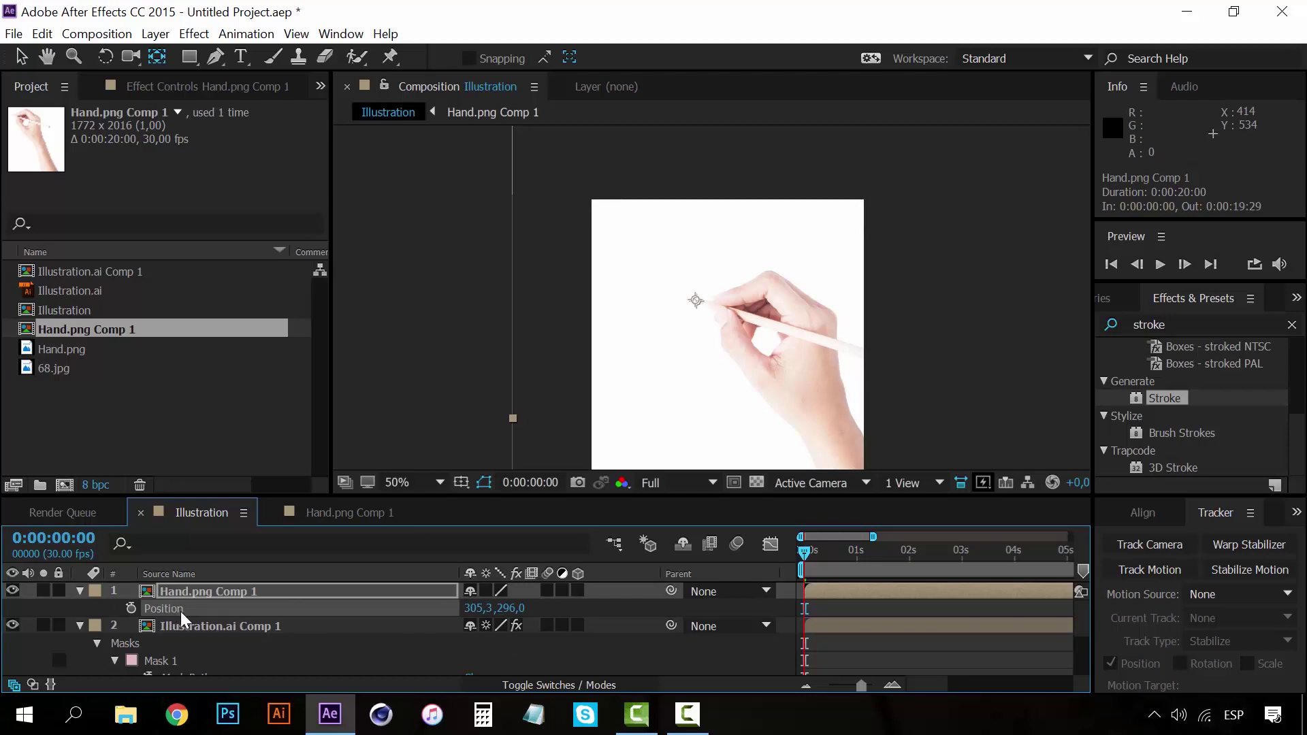
key(ctrl+v)
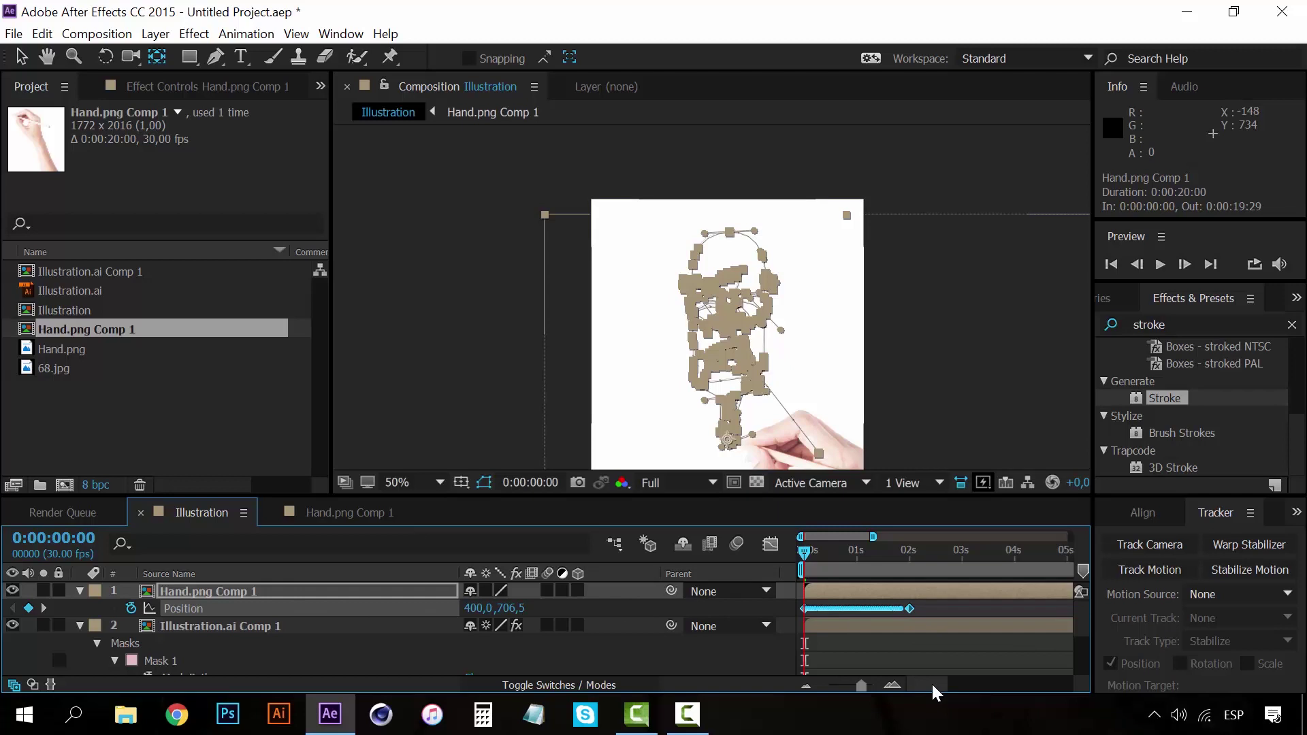
- Stretch the hand's path animation by moving the last Position keyframe of Hand.png Comp 1 to 0:00:05:01
drag(931, 685, 933, 685)
key(space)
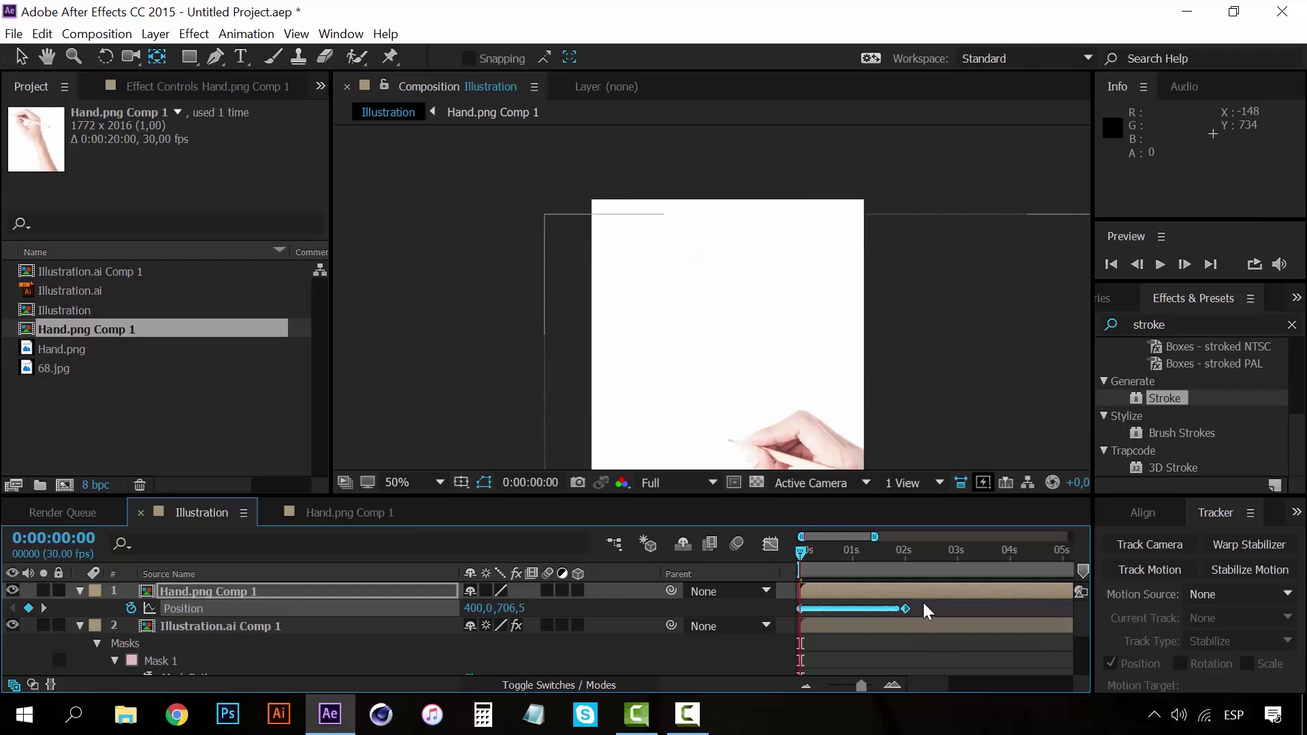
click(923, 603)
mouse_move(906, 607)
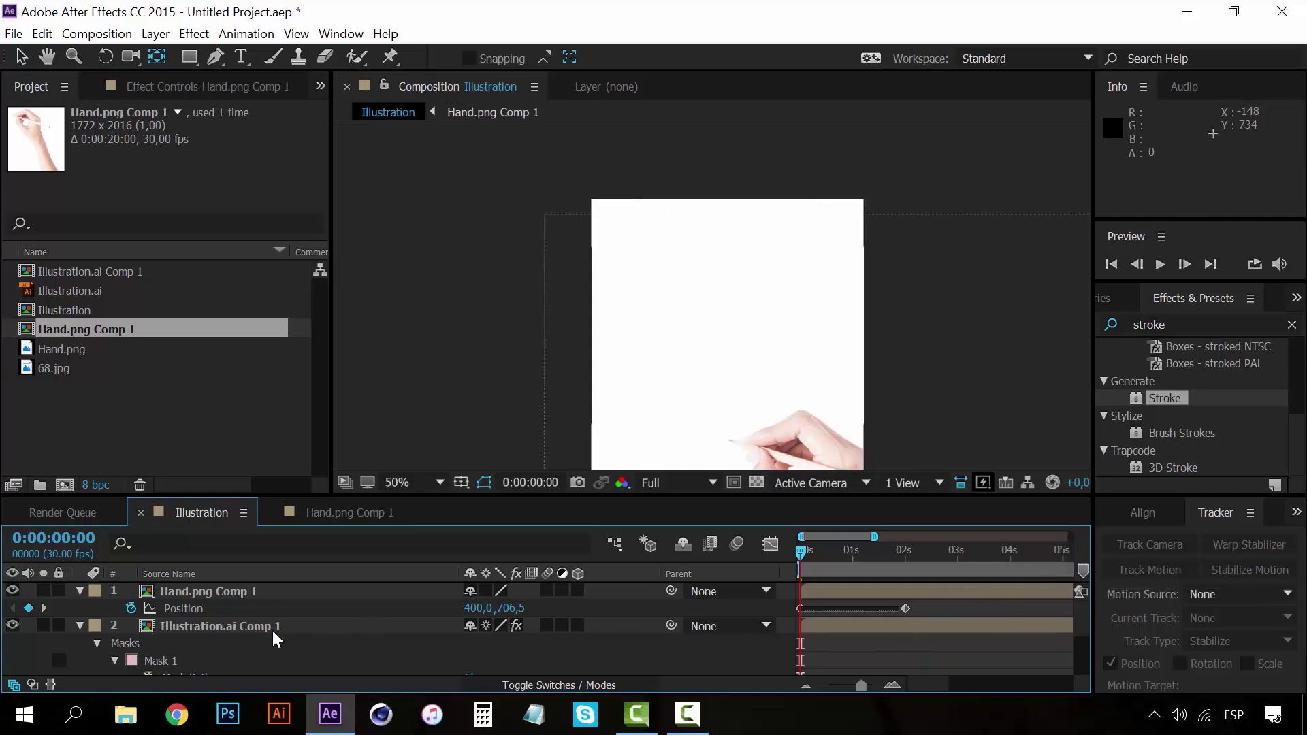
click(905, 608)
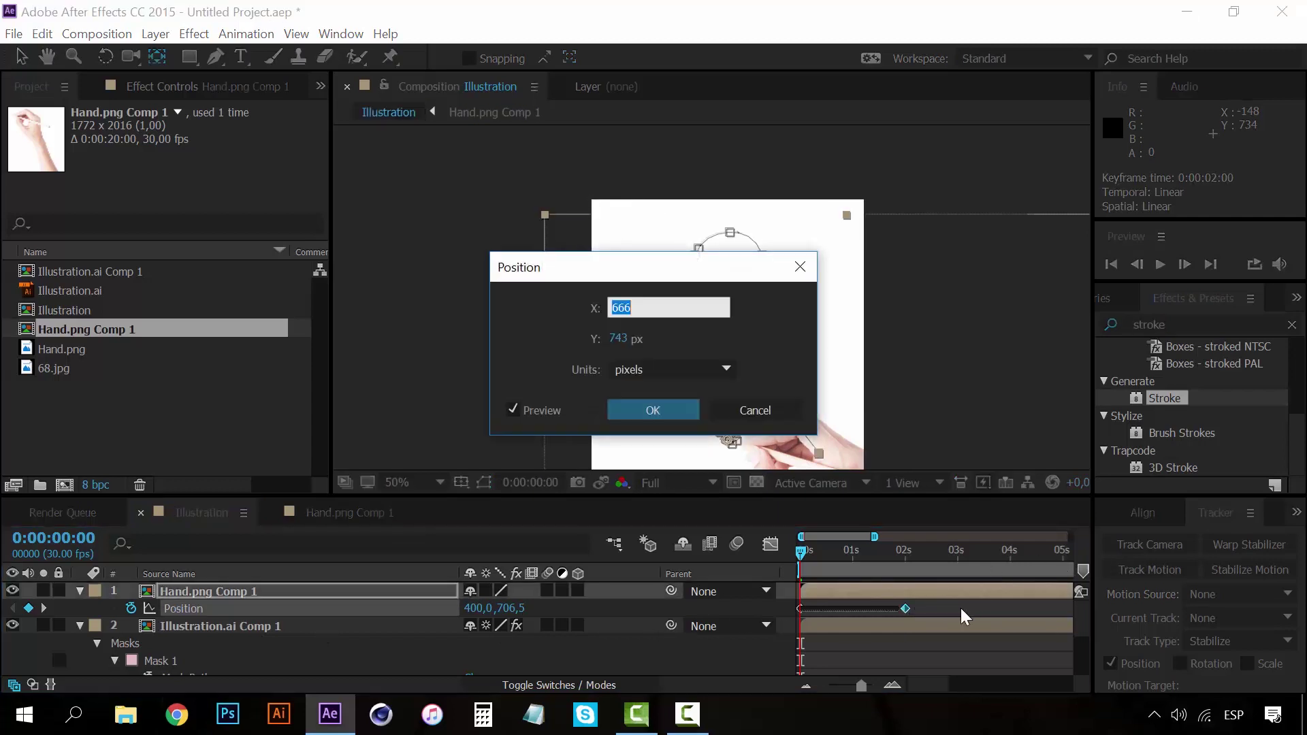
click(777, 405)
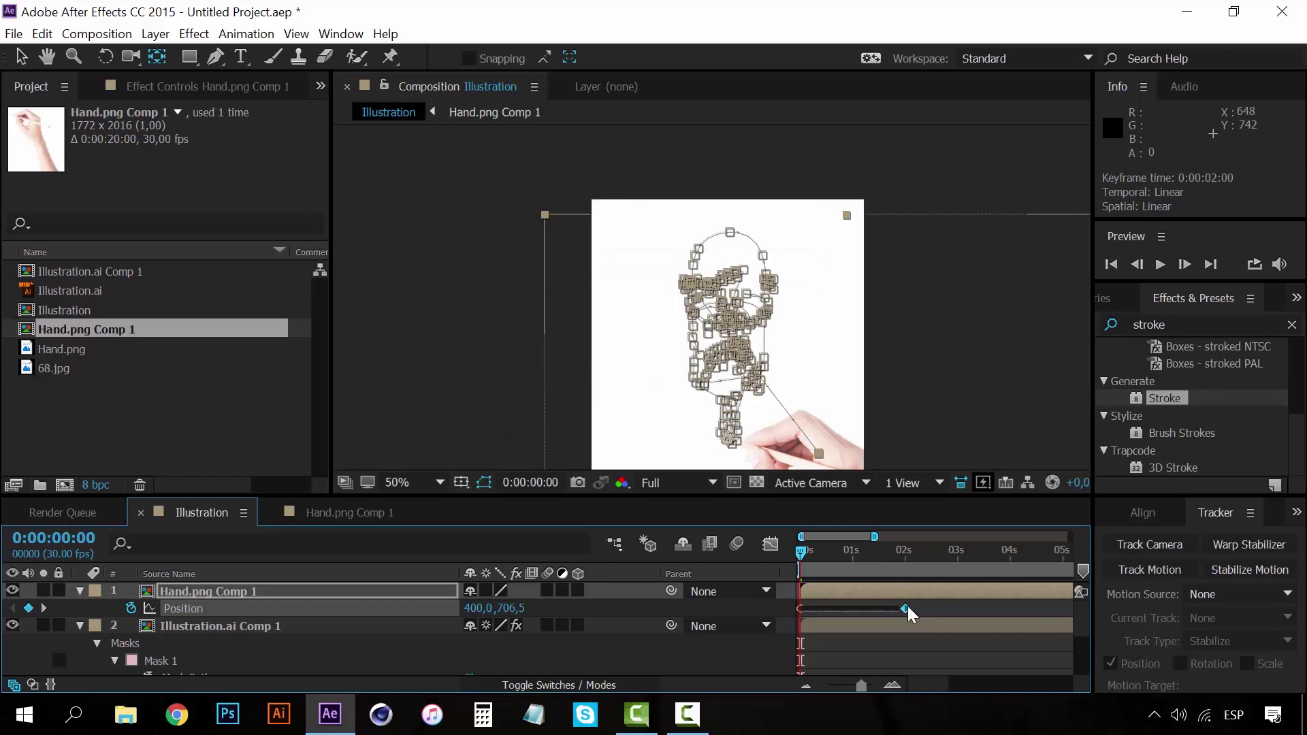
drag(905, 607, 1066, 614)
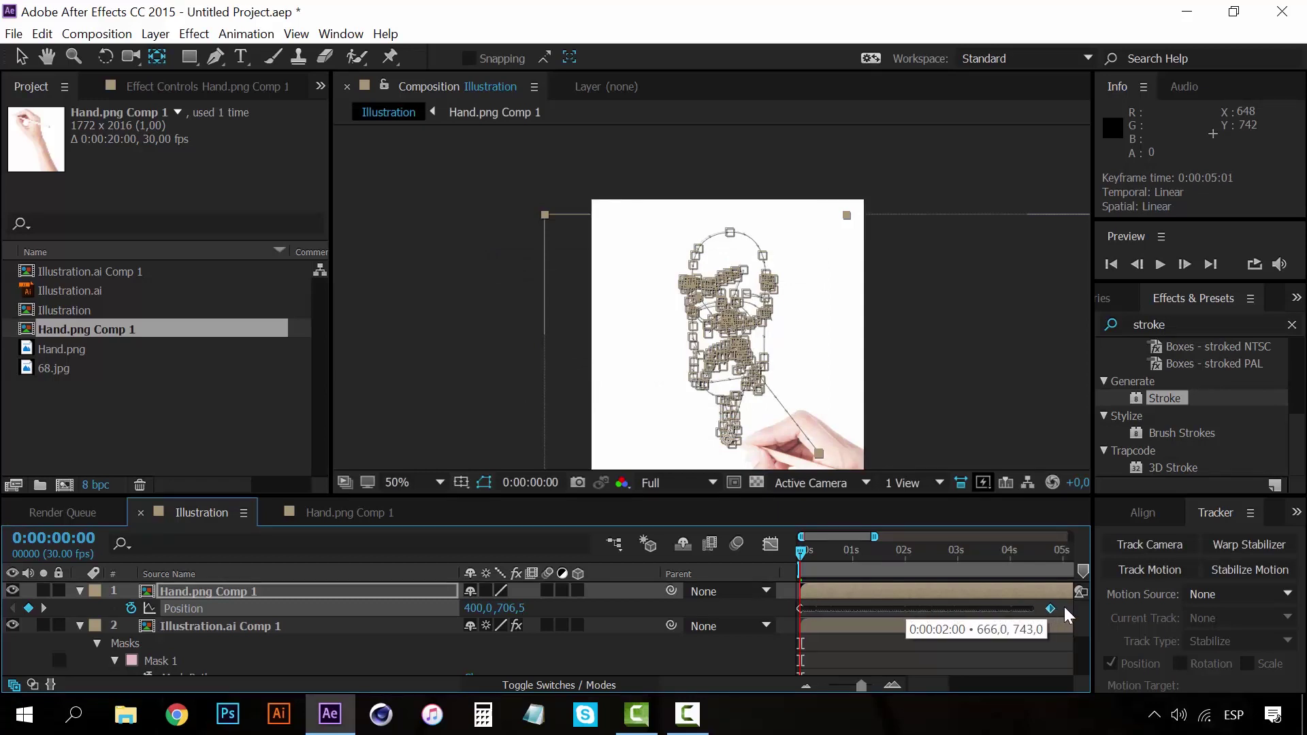
click(1064, 553)
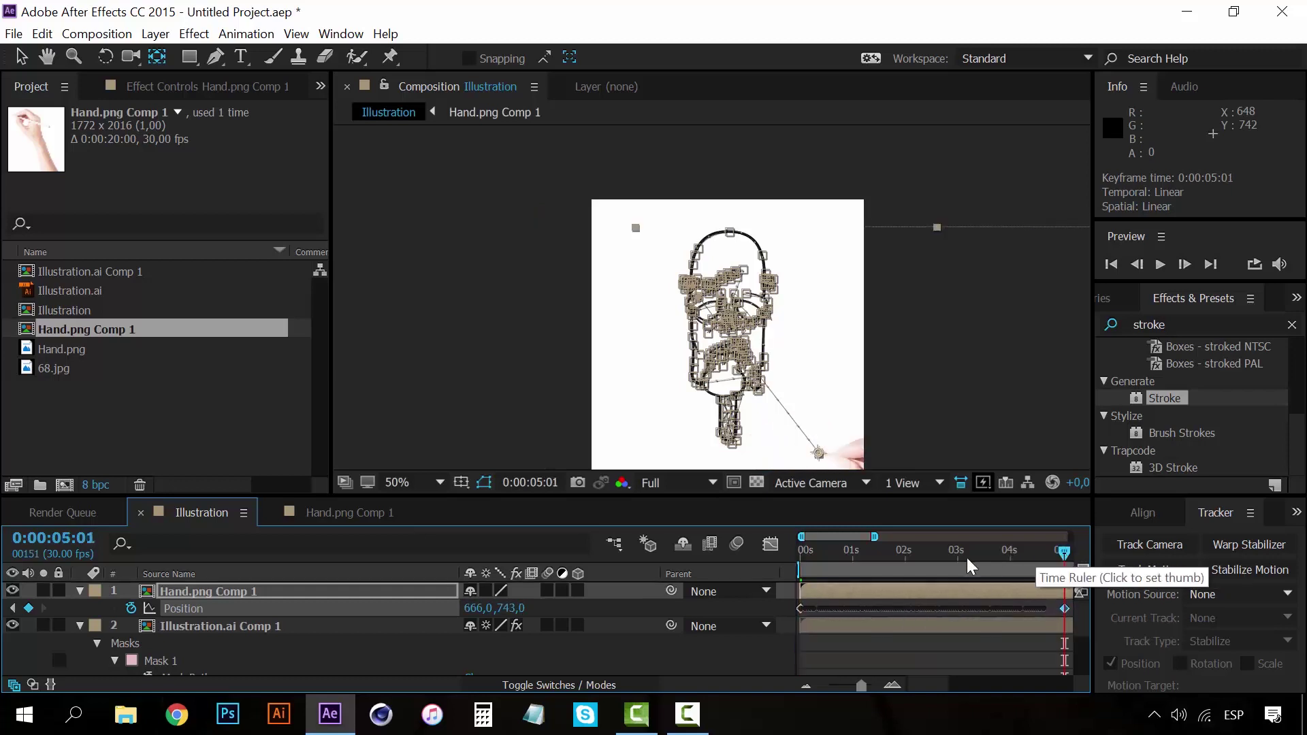
- Deselect the hand layer and preview the composition from 0:00:00:00, checking that the pencil tip follows the drawn strokes
drag(891, 554, 805, 554)
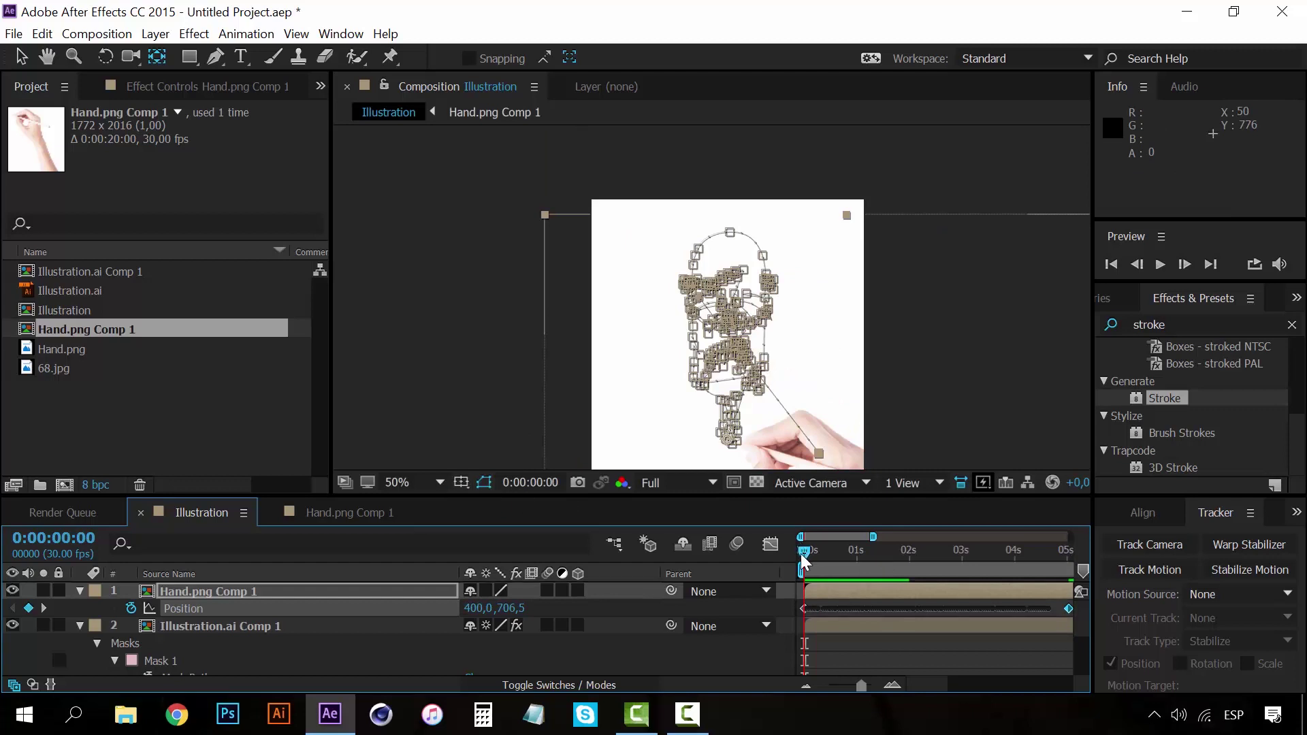
click(23, 57)
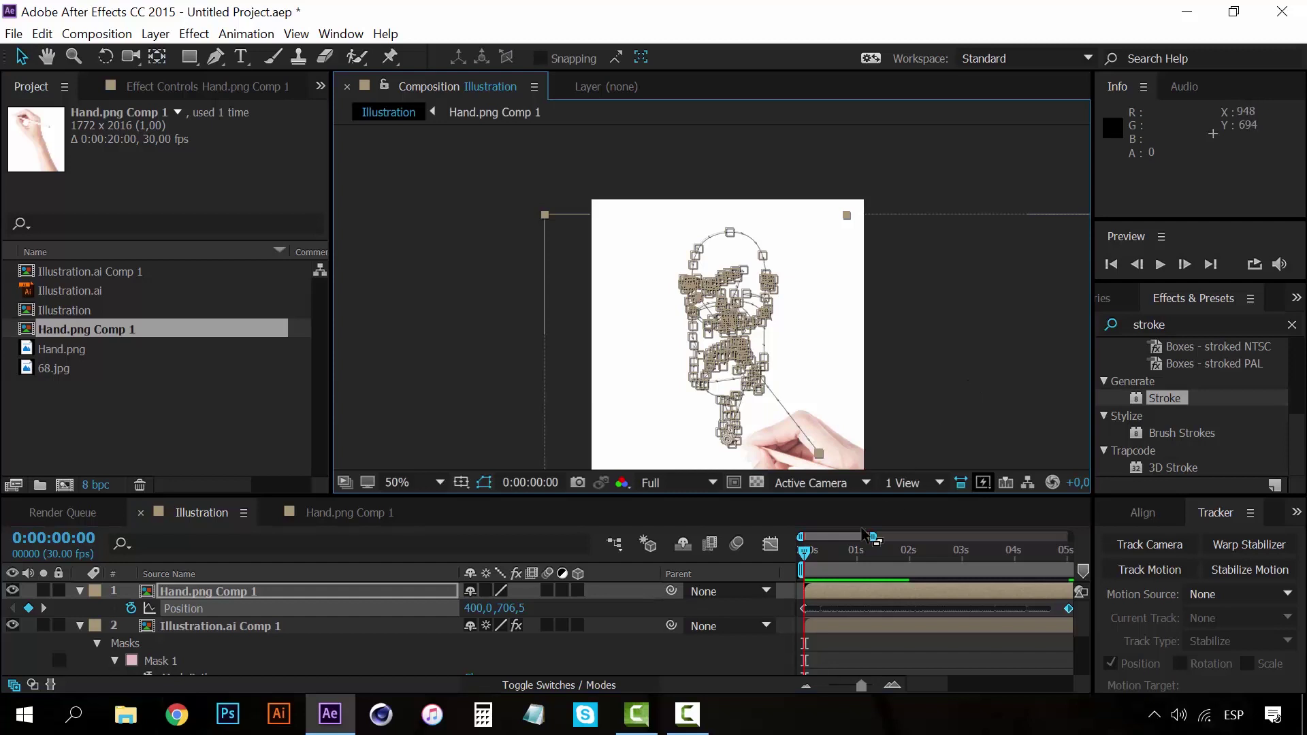
click(510, 178)
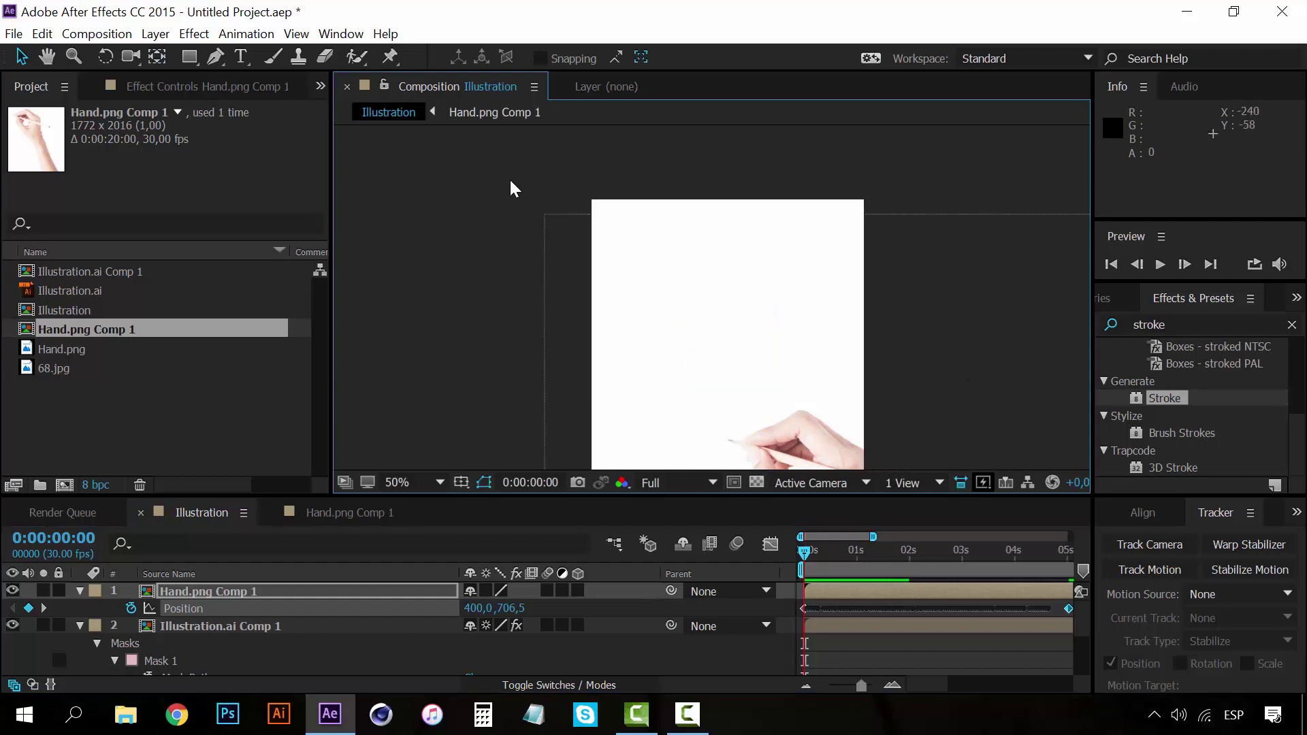
click(803, 550)
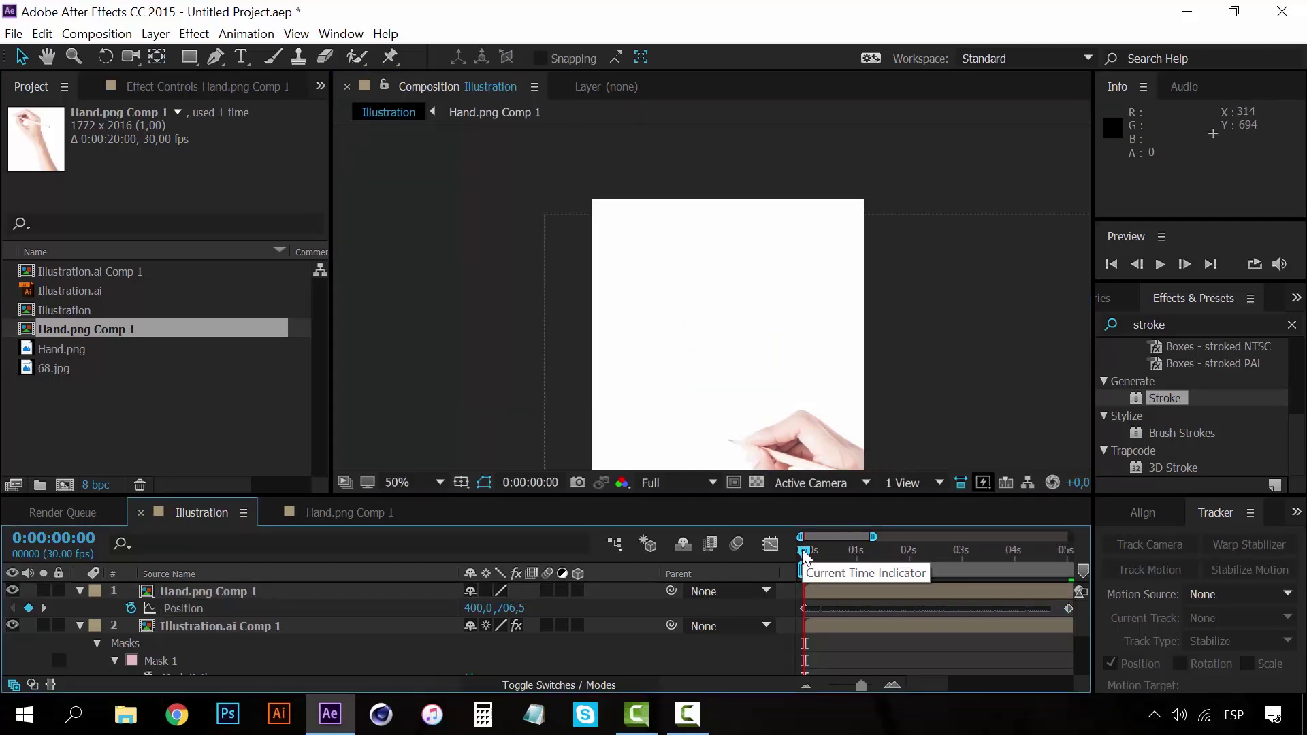
key(space)
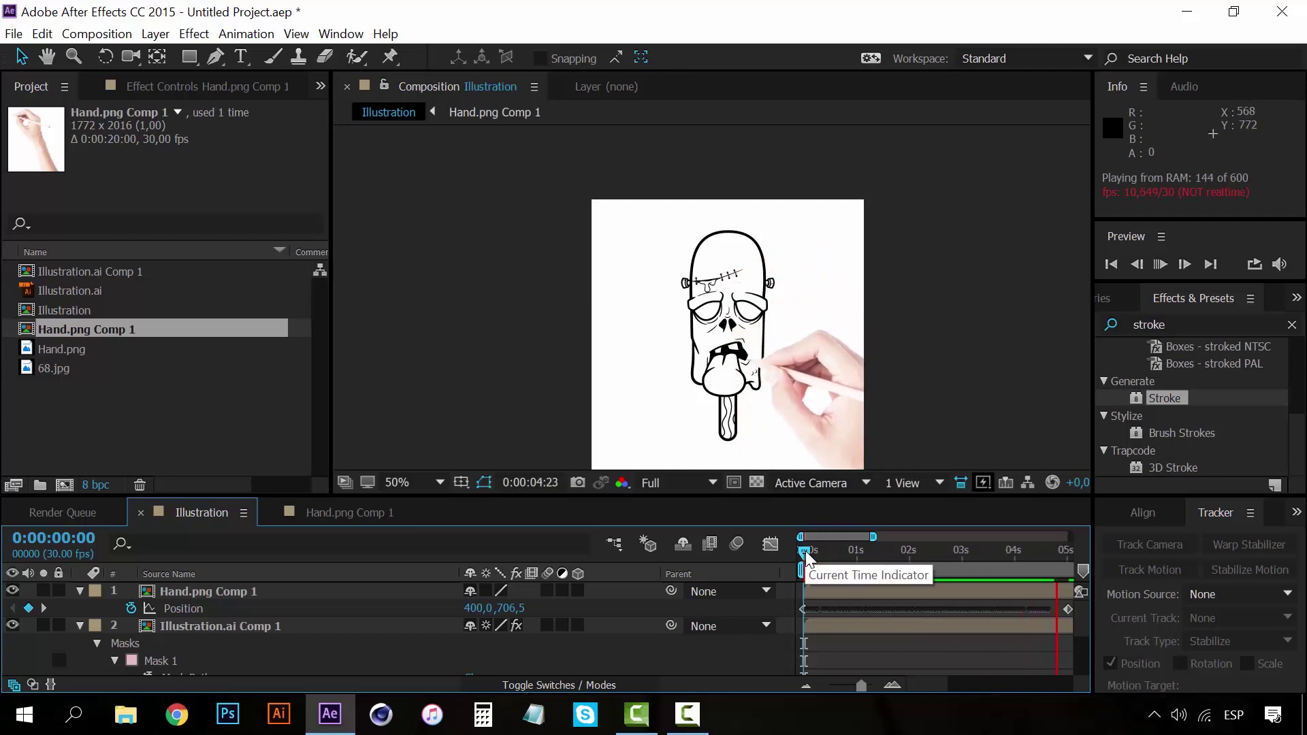
key(space)
key(space)
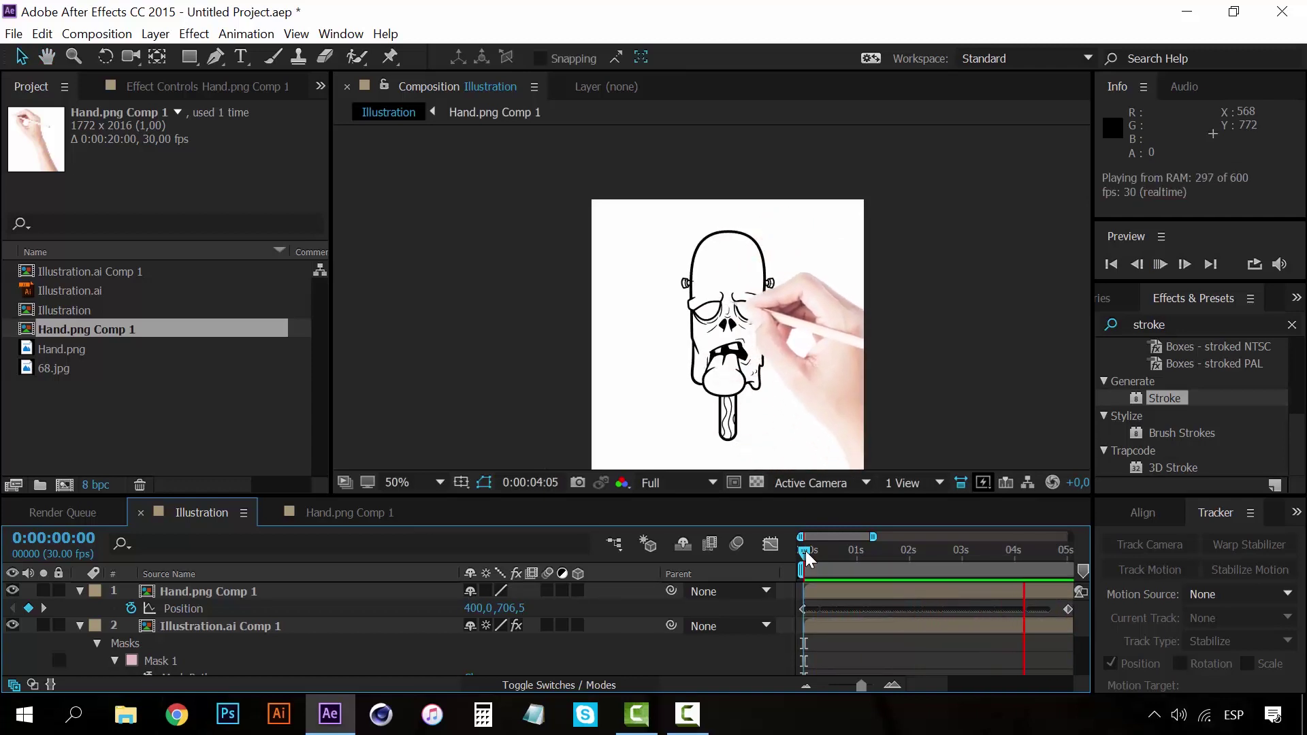
key(space)
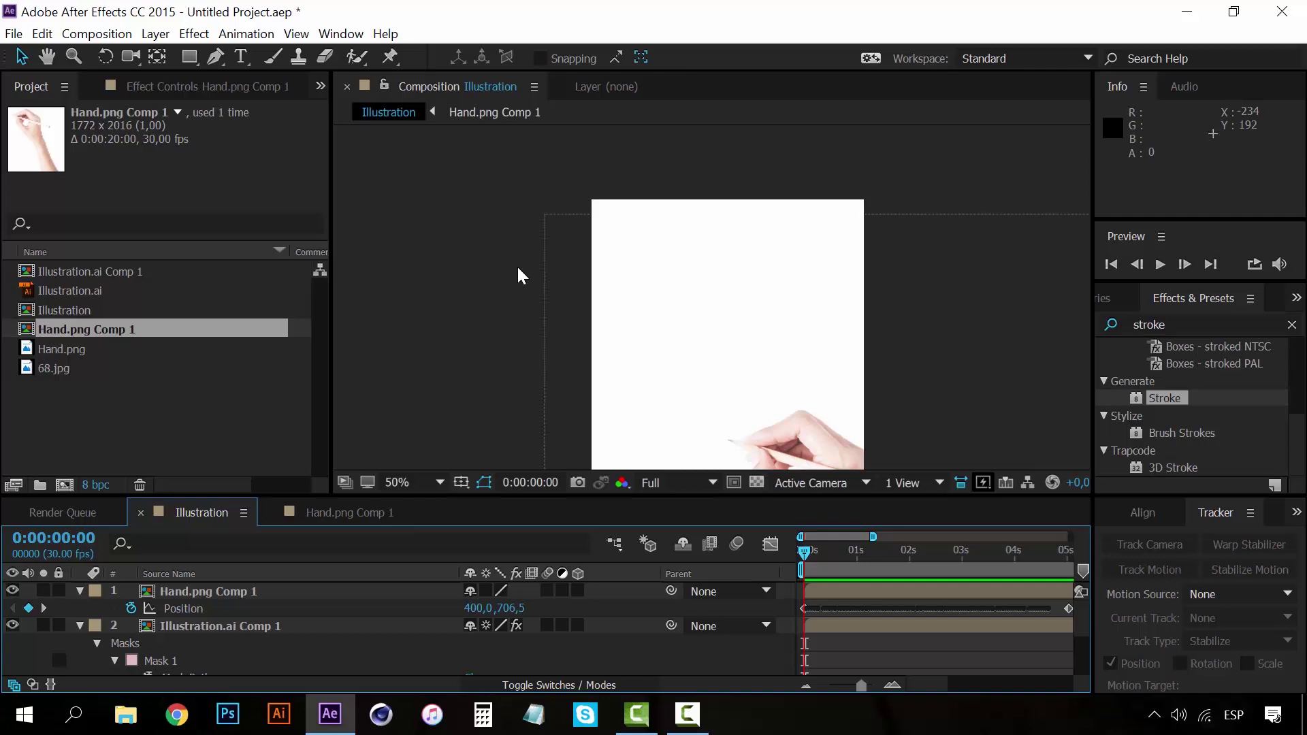
drag(740, 359, 709, 321)
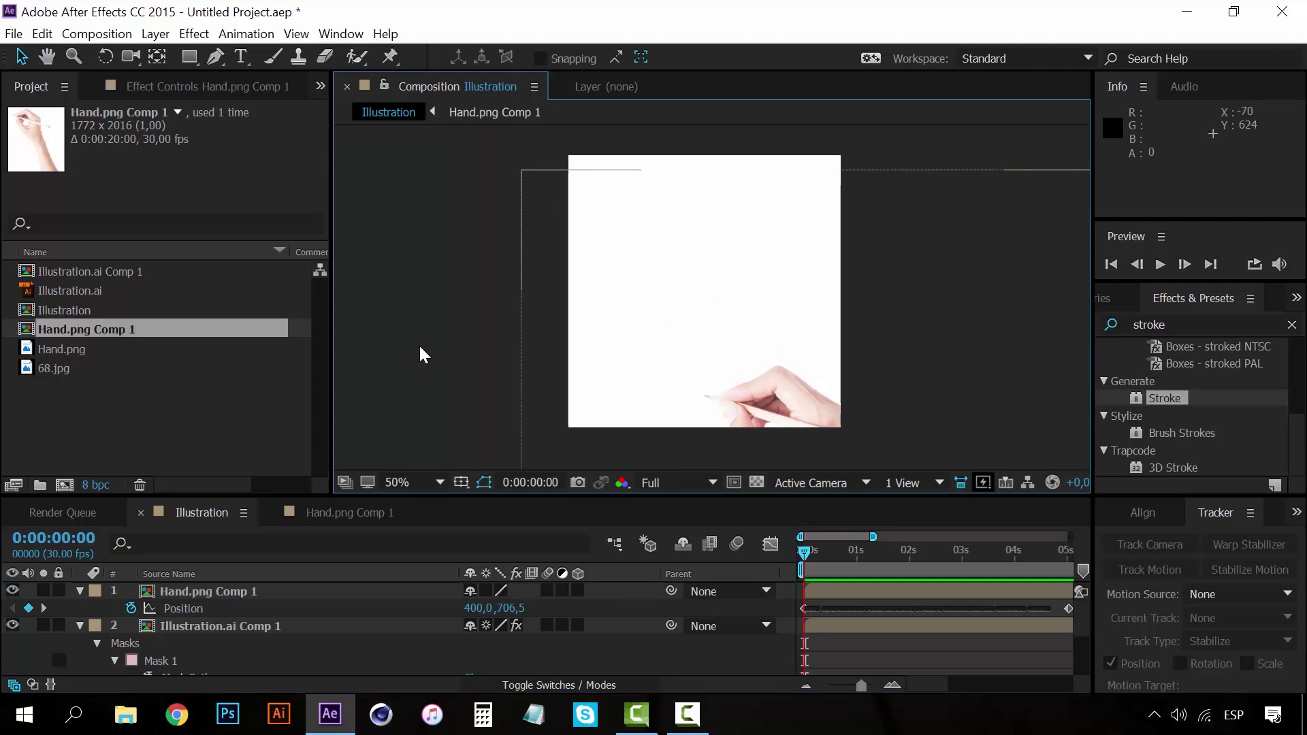